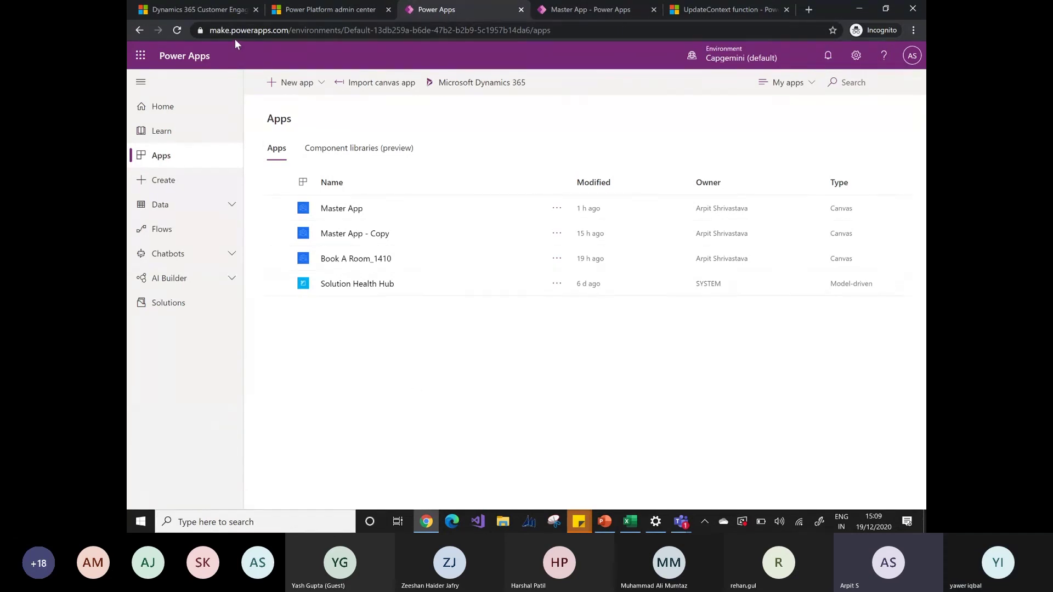
# - Look at the environment's component libraries and return to the apps list
pyautogui.click(285, 30)
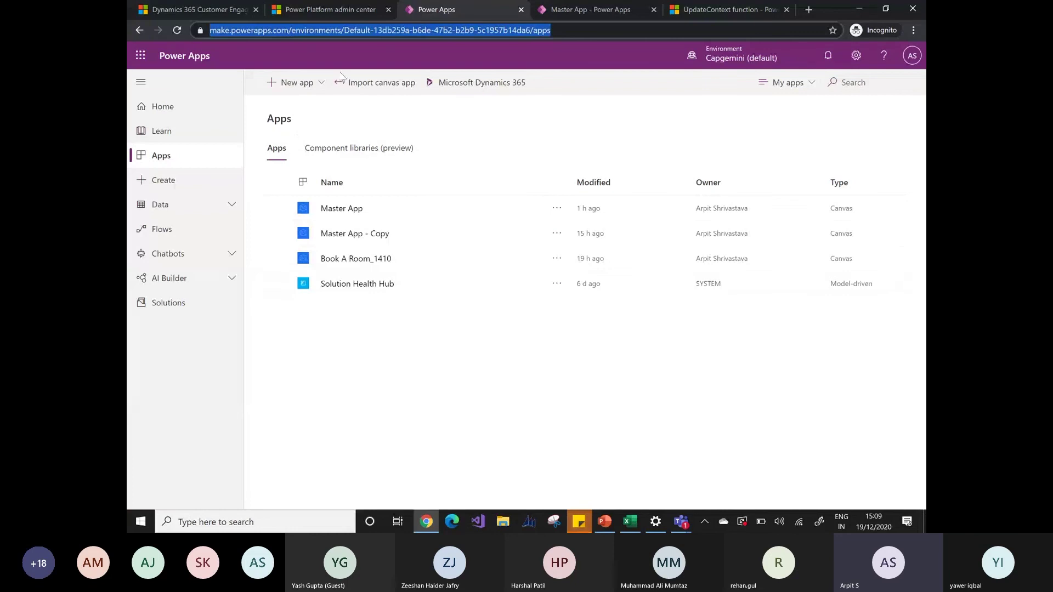
pyautogui.click(453, 136)
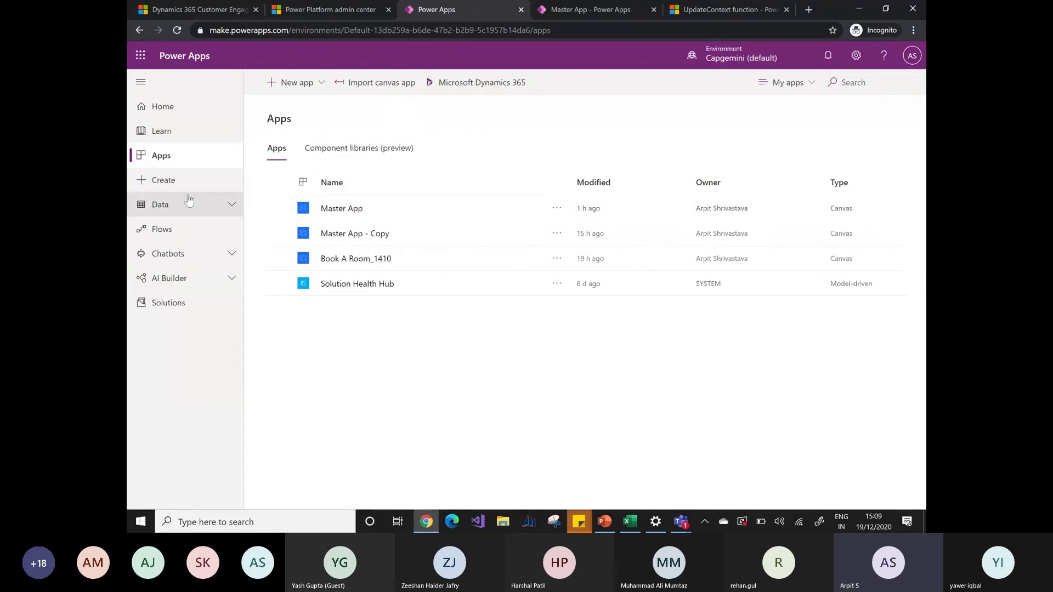
pyautogui.click(351, 158)
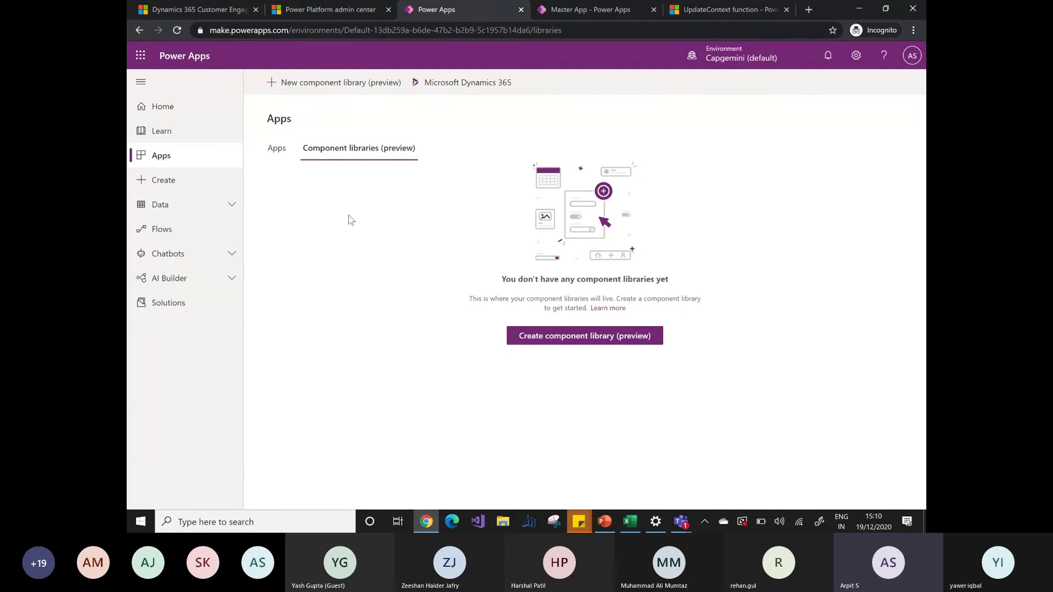
pyautogui.click(277, 155)
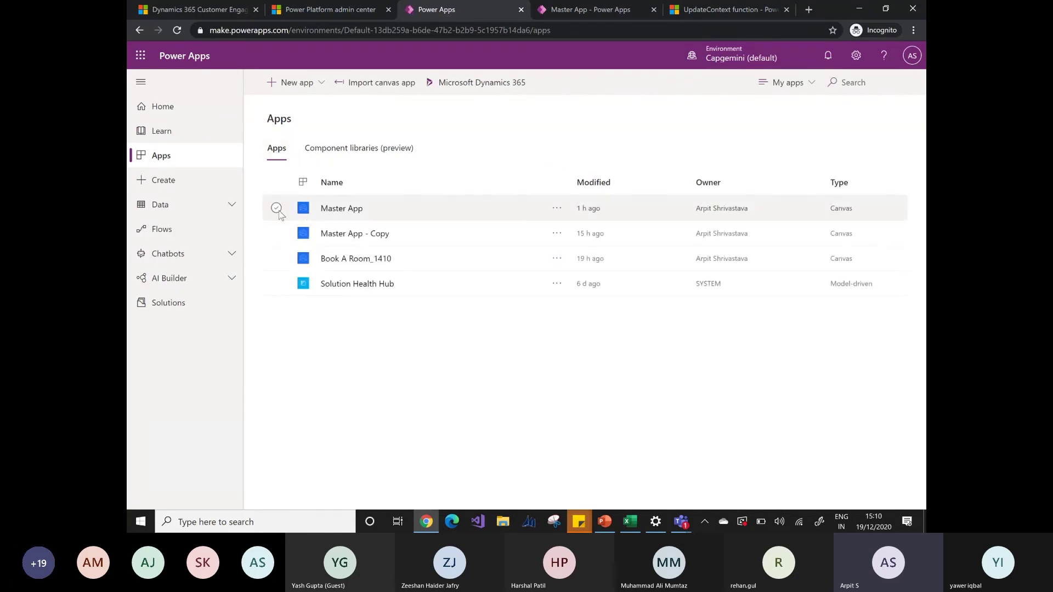
# - Open Master App for editing, close its older studio session, and dismiss the editing notice on the apps page
pyautogui.click(277, 207)
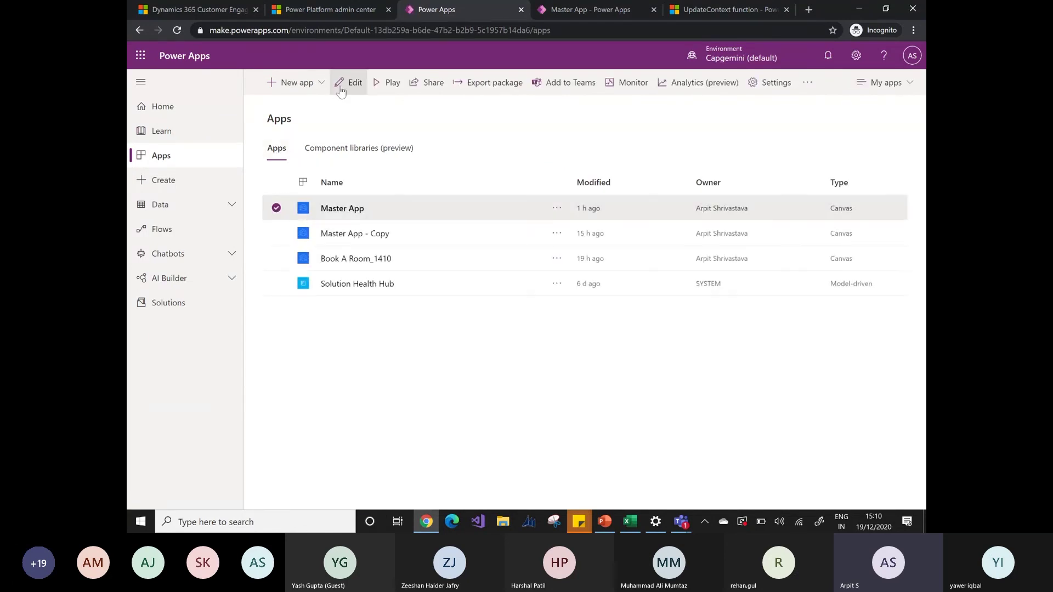
pyautogui.click(341, 88)
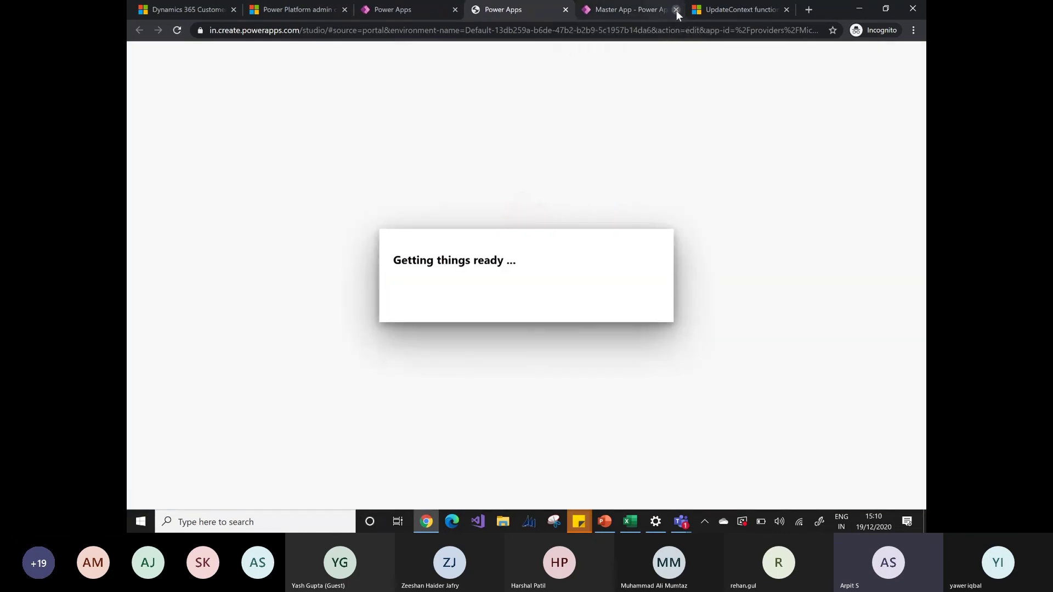
pyautogui.click(673, 10)
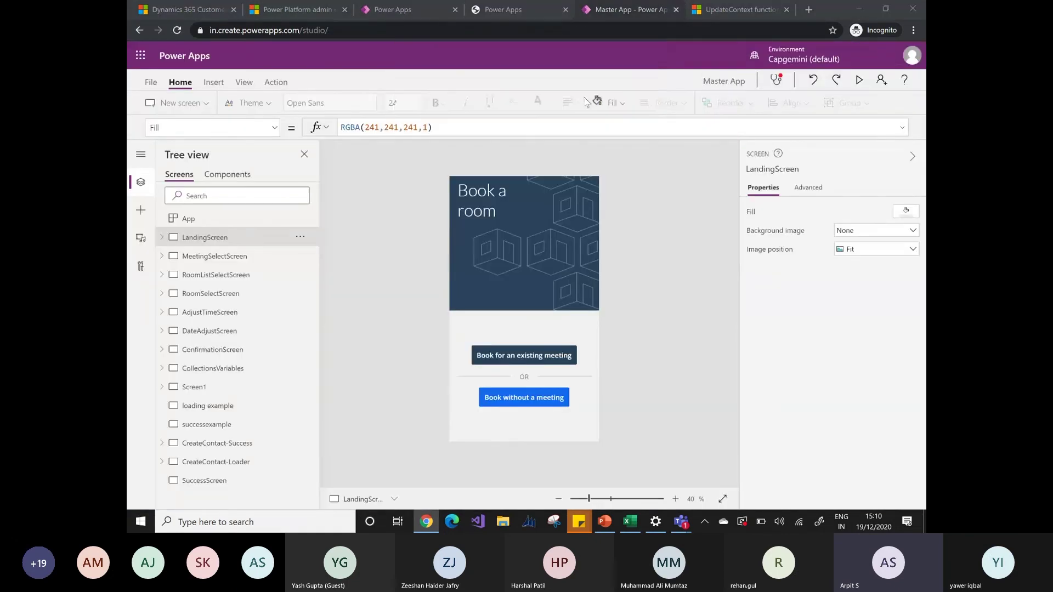
pyautogui.hotkey('ctrl', 'w')
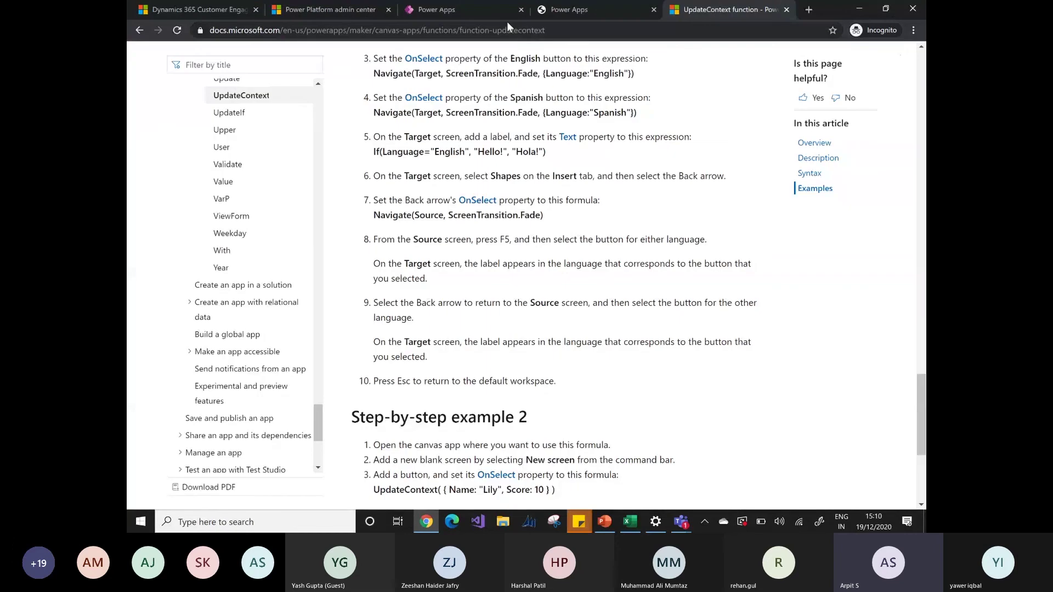
pyautogui.click(466, 11)
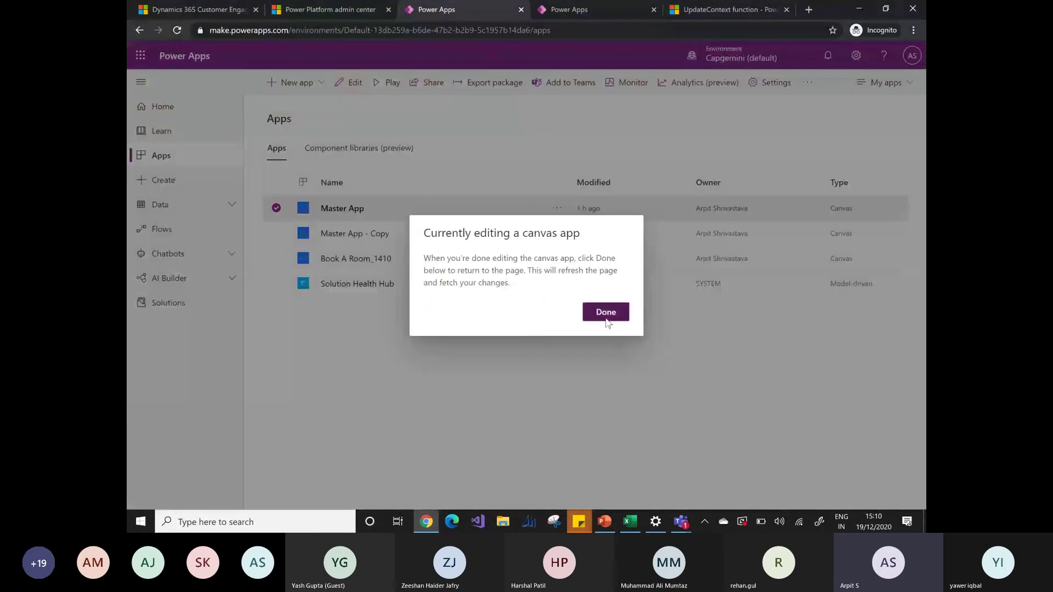
pyautogui.click(607, 317)
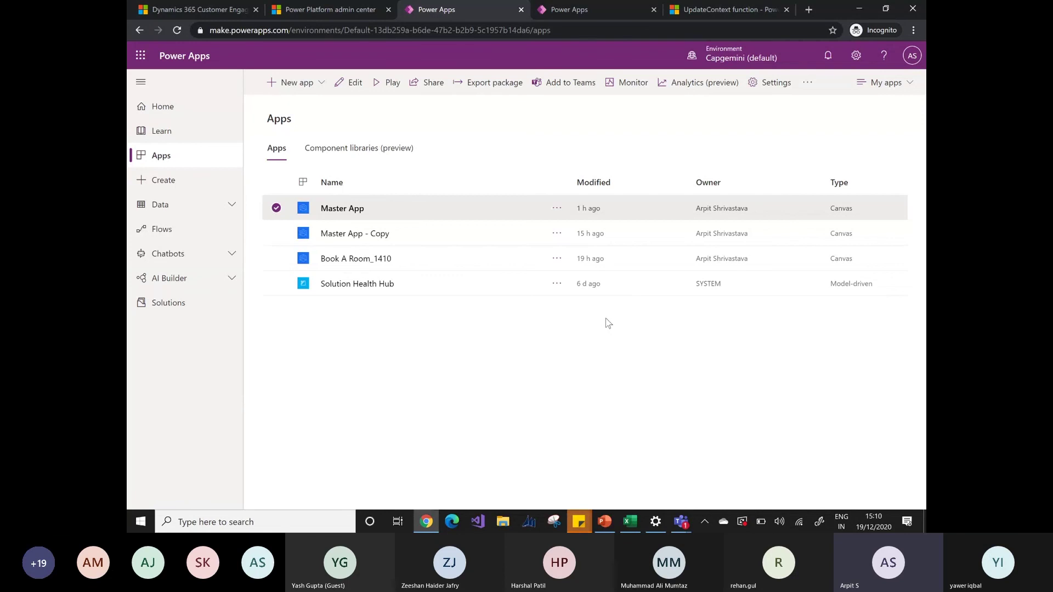
# - Decline Master App's Office 365 Outlook and Office 365 Users connection permissions and collapse LandingScreen in the screen tree
pyautogui.click(588, 12)
pyautogui.click(540, 322)
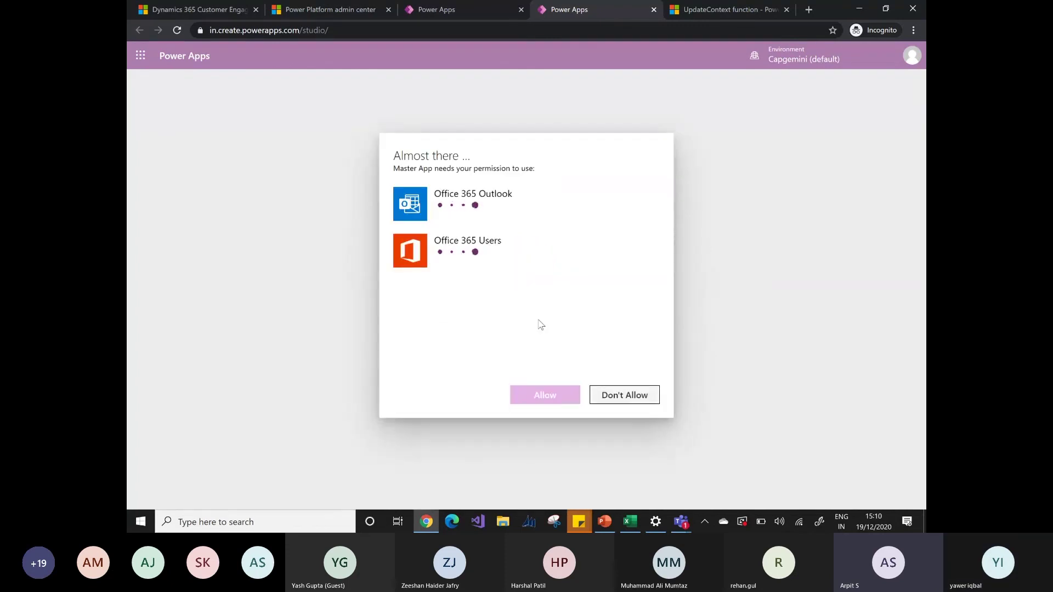
pyautogui.click(624, 396)
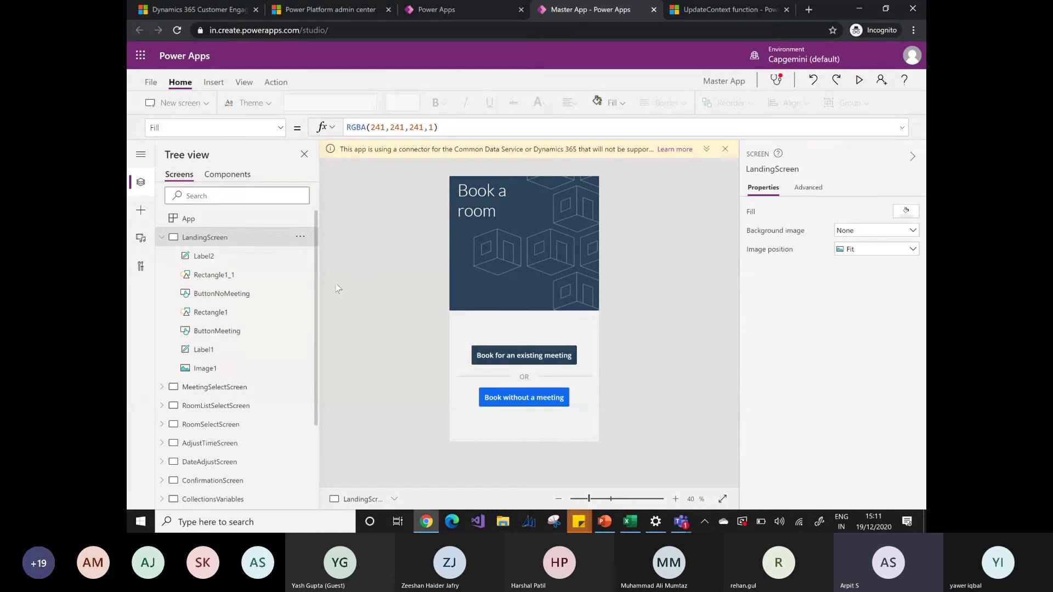
pyautogui.click(162, 238)
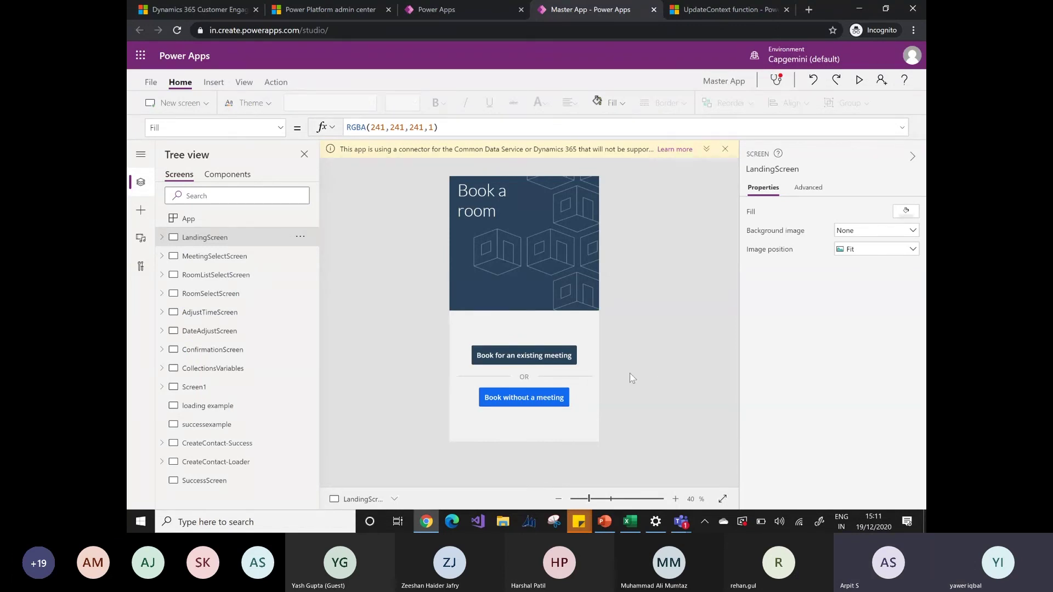
pyautogui.click(441, 11)
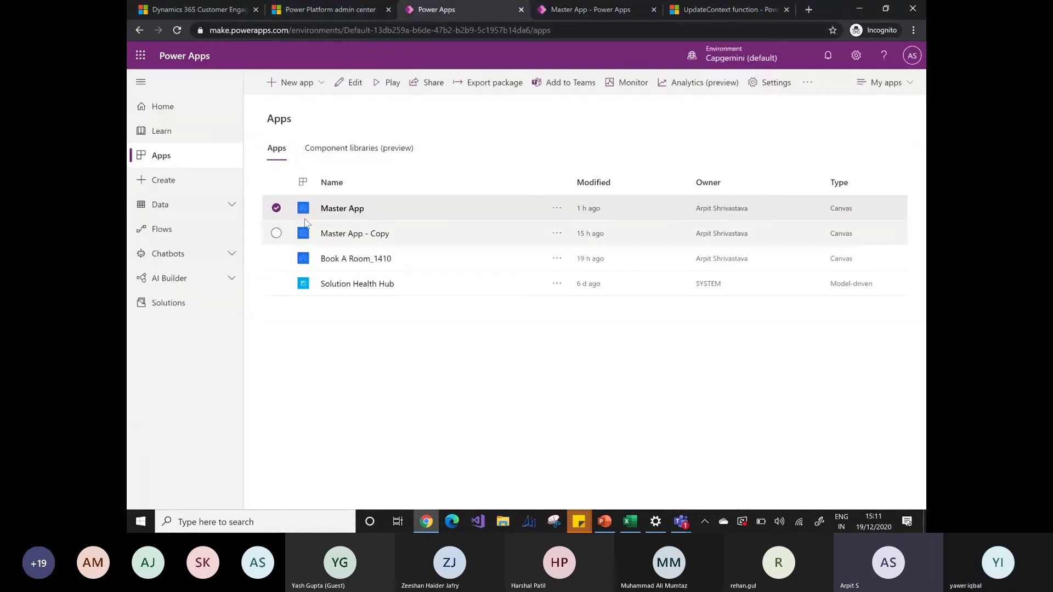
pyautogui.click(577, 10)
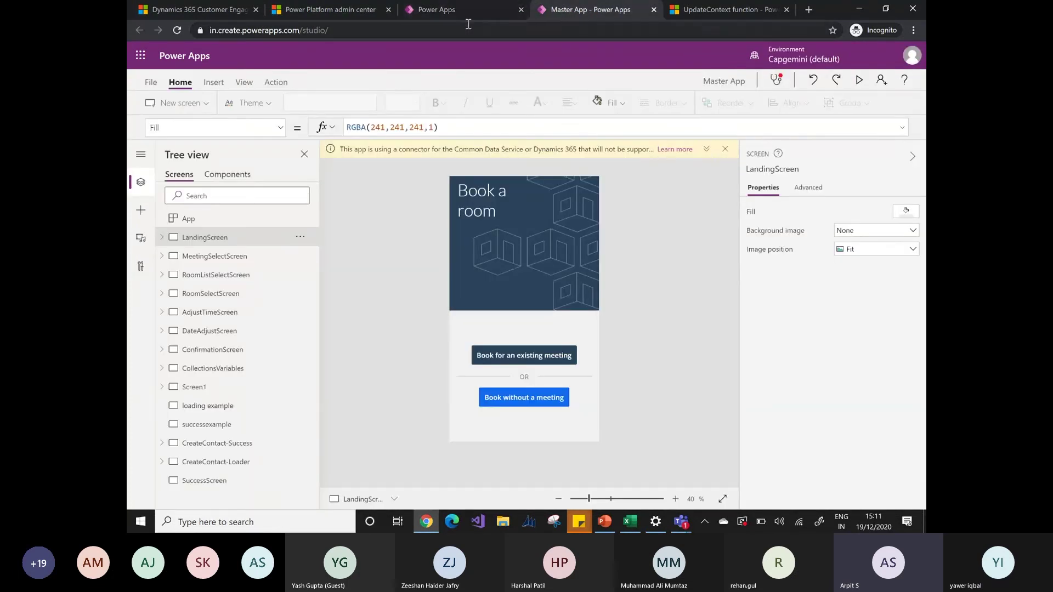
# - Create a component library whose name is "Header Footer - " followed by the author's first name
pyautogui.click(459, 10)
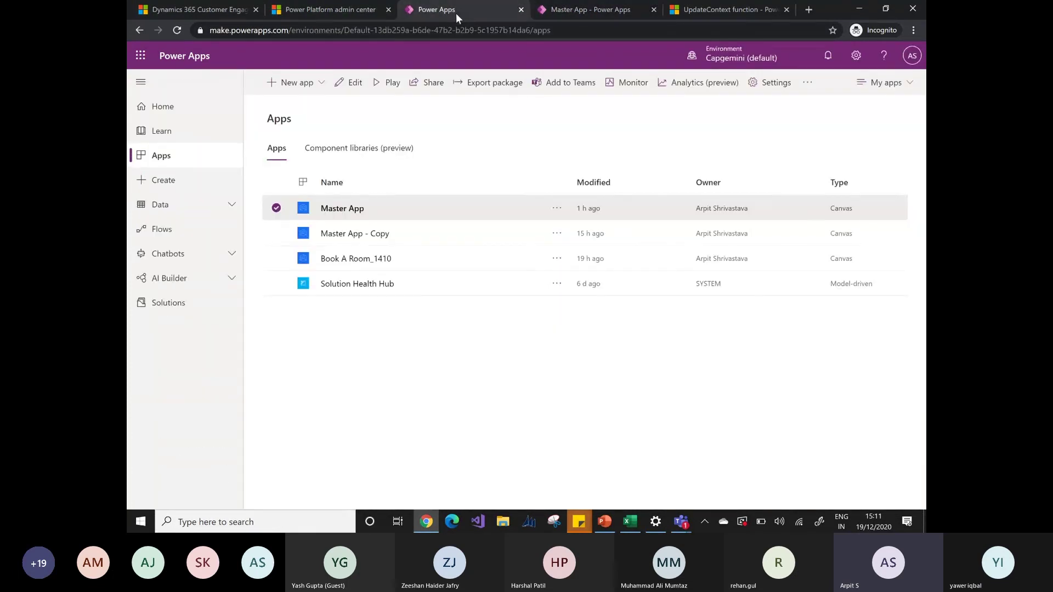
pyautogui.click(334, 155)
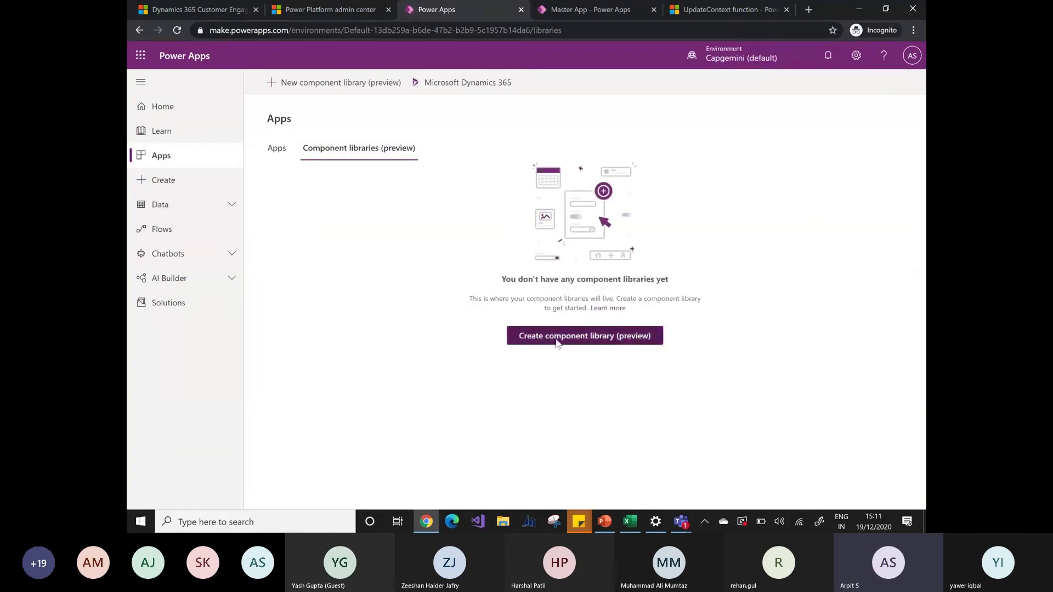
pyautogui.click(557, 339)
pyautogui.click(576, 174)
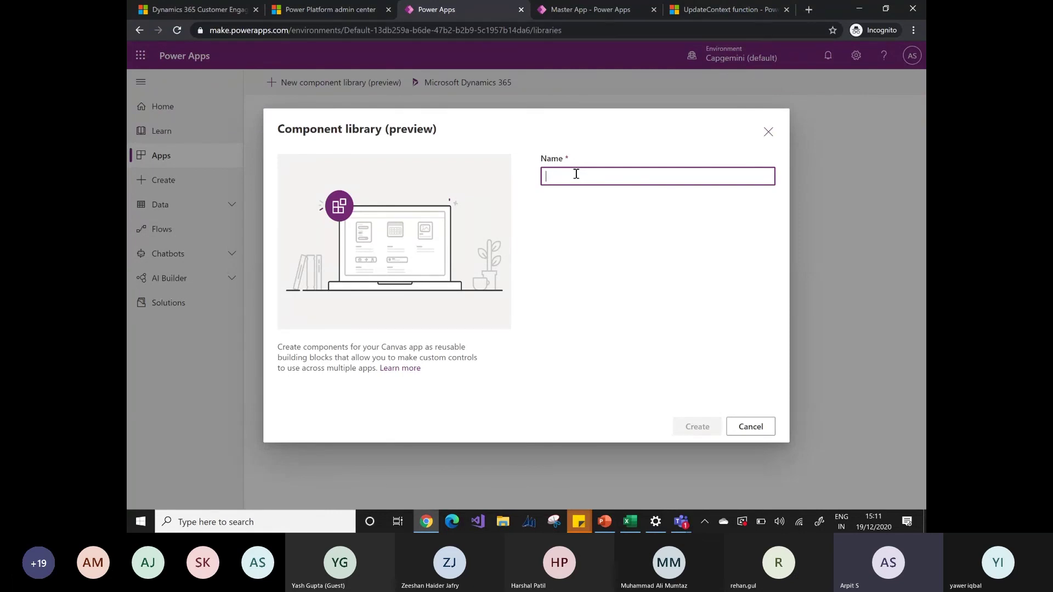
pyautogui.write('Header')
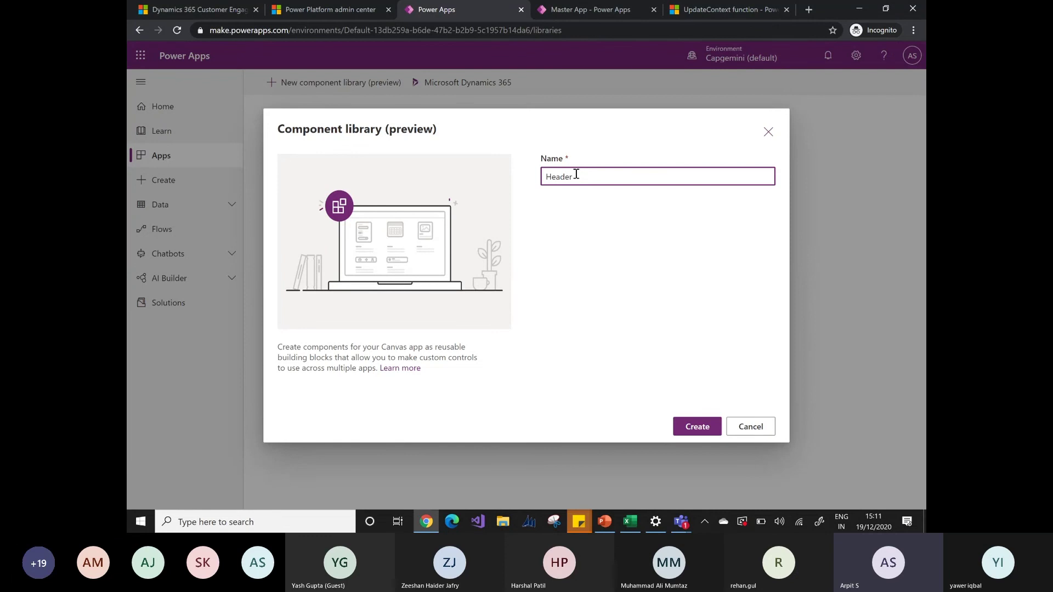
pyautogui.write(' Footer - Arpit')
pyautogui.click(697, 427)
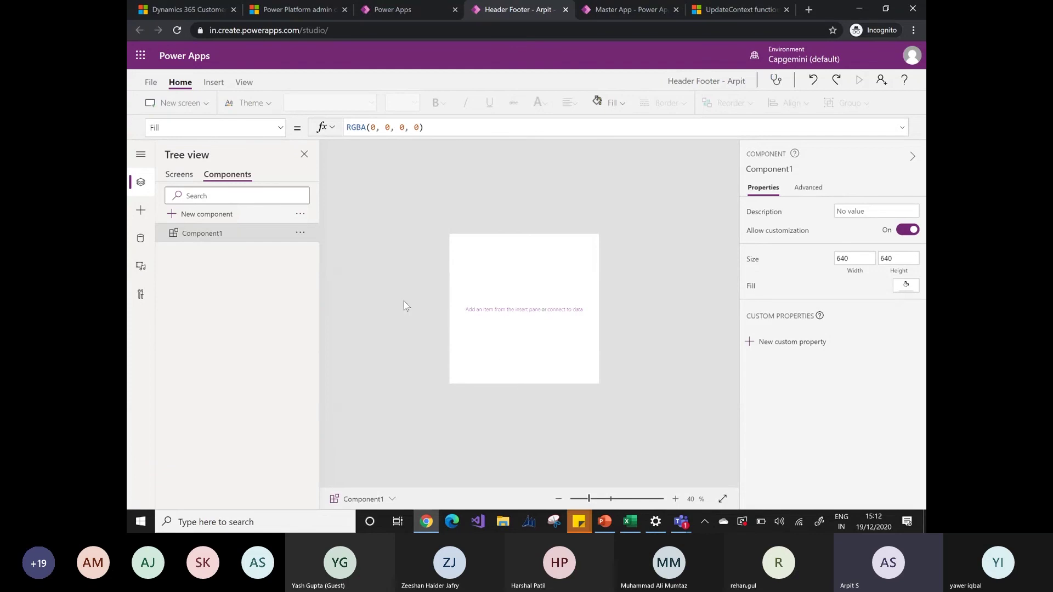
# - Rename the library's default component as Header and add a second component named Footer
pyautogui.doubleClick(224, 234)
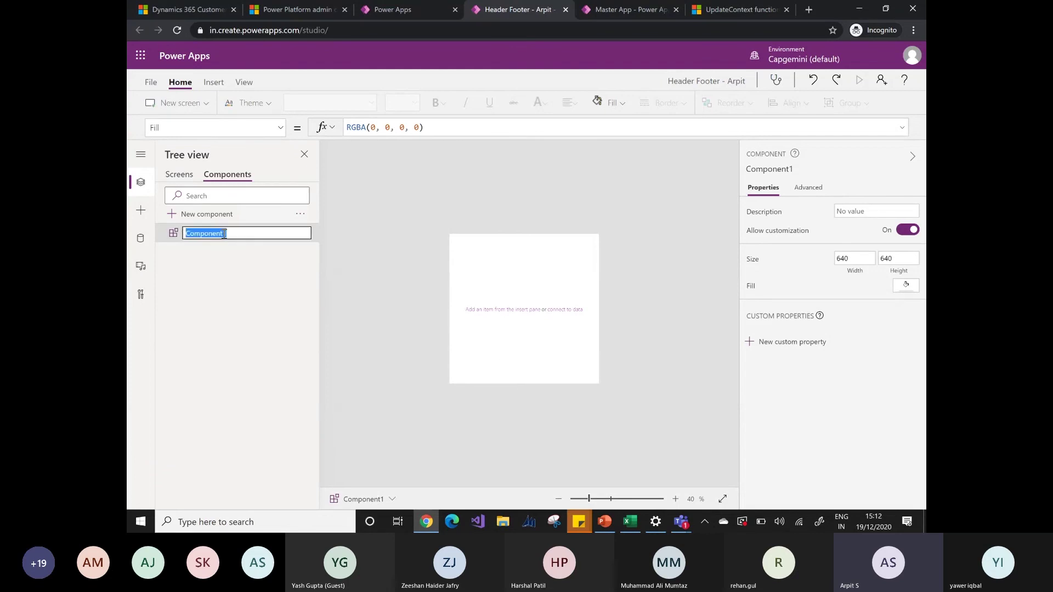
pyautogui.write('Header')
pyautogui.click(380, 262)
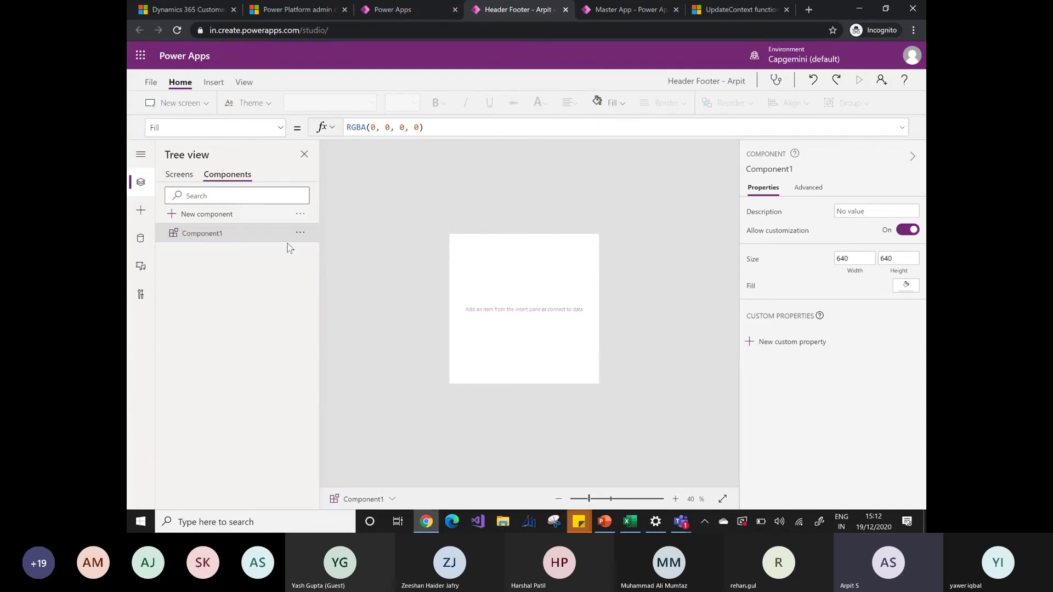
pyautogui.click(223, 215)
pyautogui.doubleClick(194, 251)
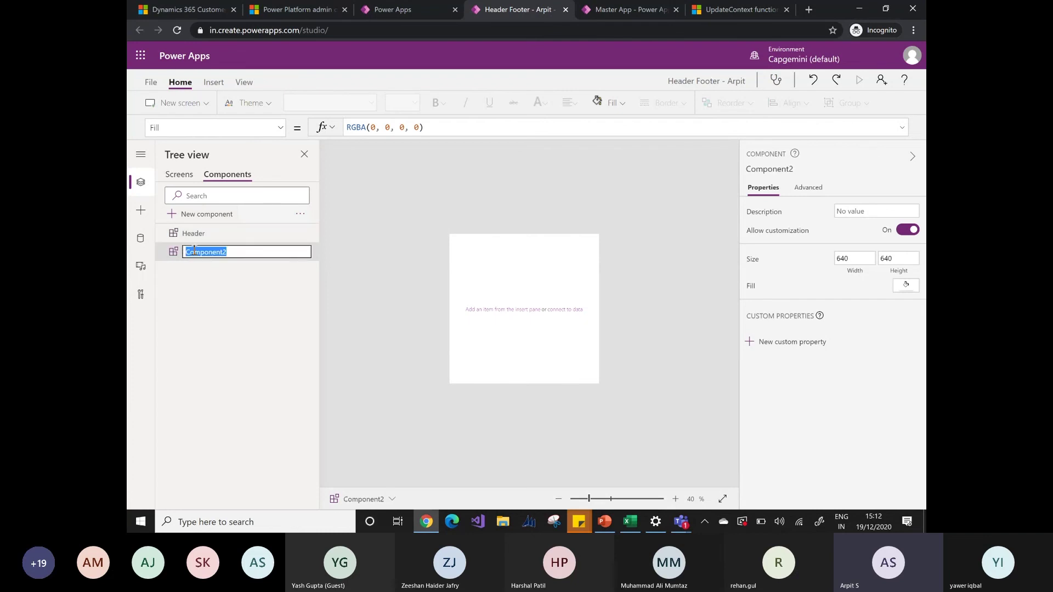
pyautogui.write('Footer')
# - Insert a full-width 640 by 100 rectangle into the Header component and place it along the bottom edge at Y 540
pyautogui.click(232, 233)
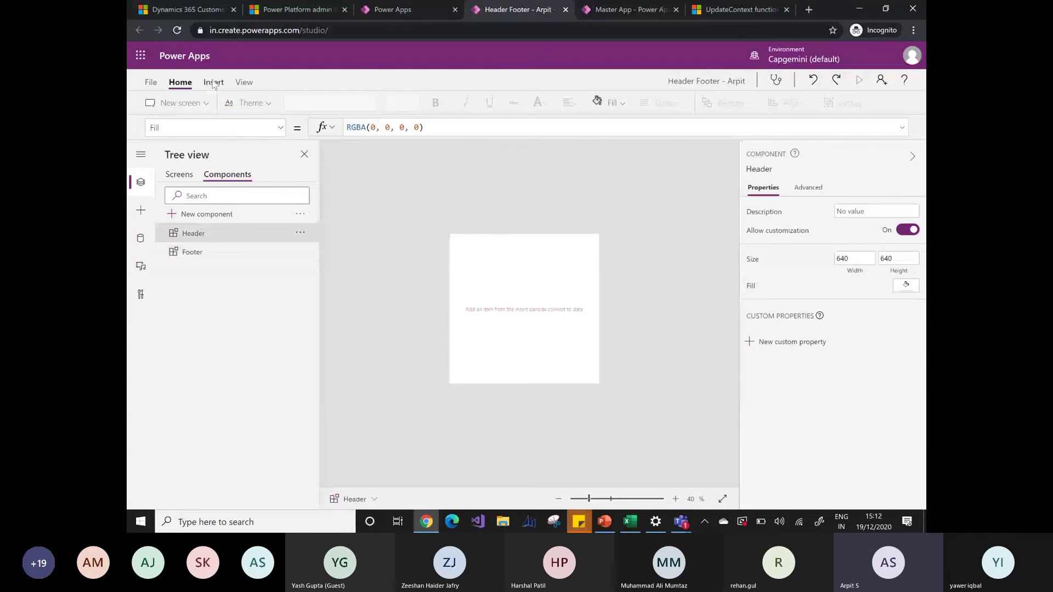
pyautogui.click(214, 82)
pyautogui.click(762, 103)
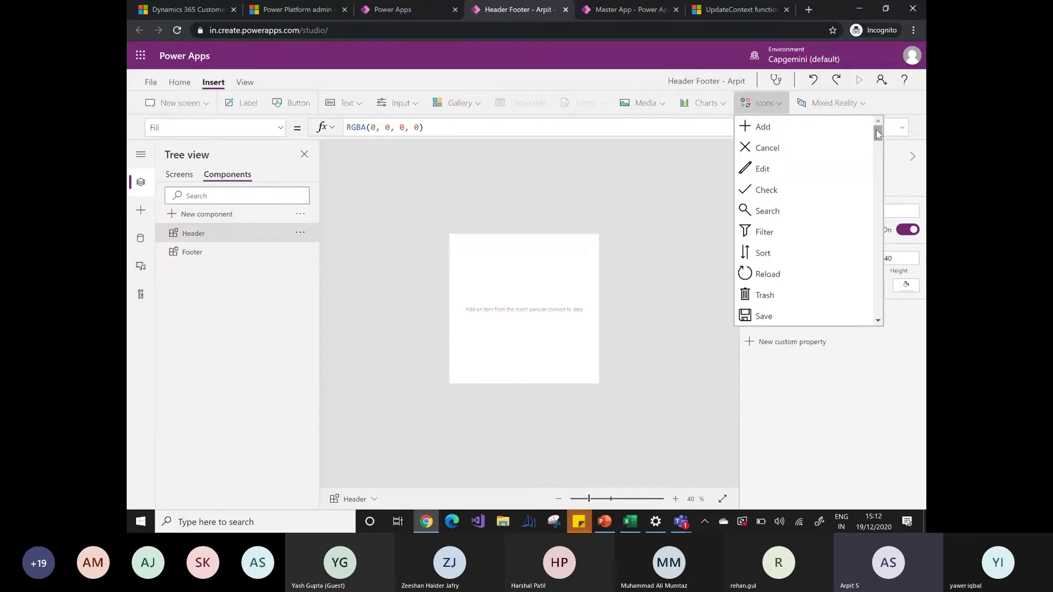
pyautogui.moveTo(876, 130); pyautogui.dragTo(880, 298)
pyautogui.click(762, 165)
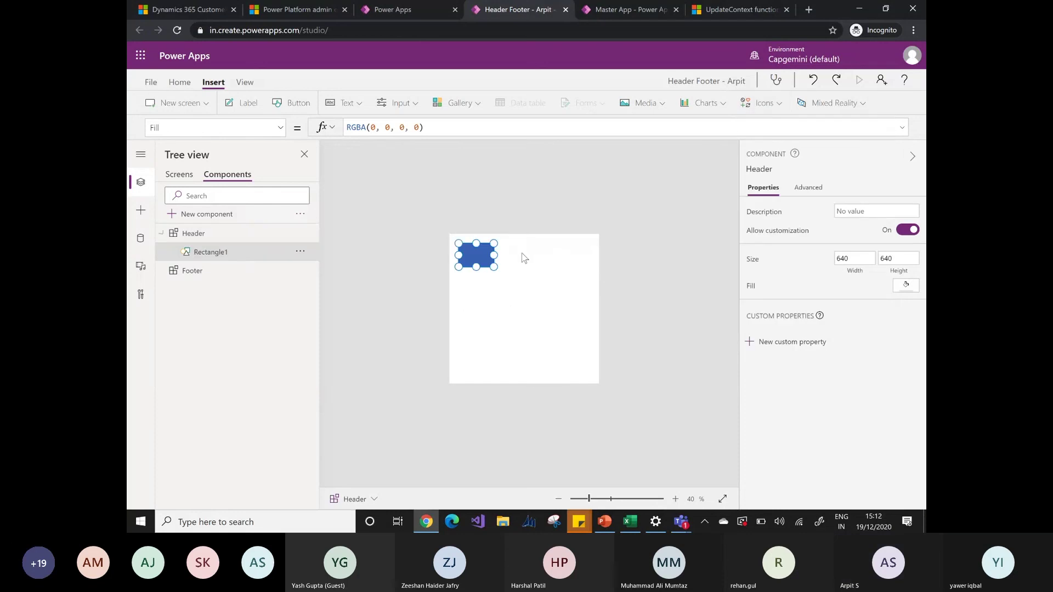
pyautogui.moveTo(478, 262); pyautogui.dragTo(700, 268)
pyautogui.click(561, 248)
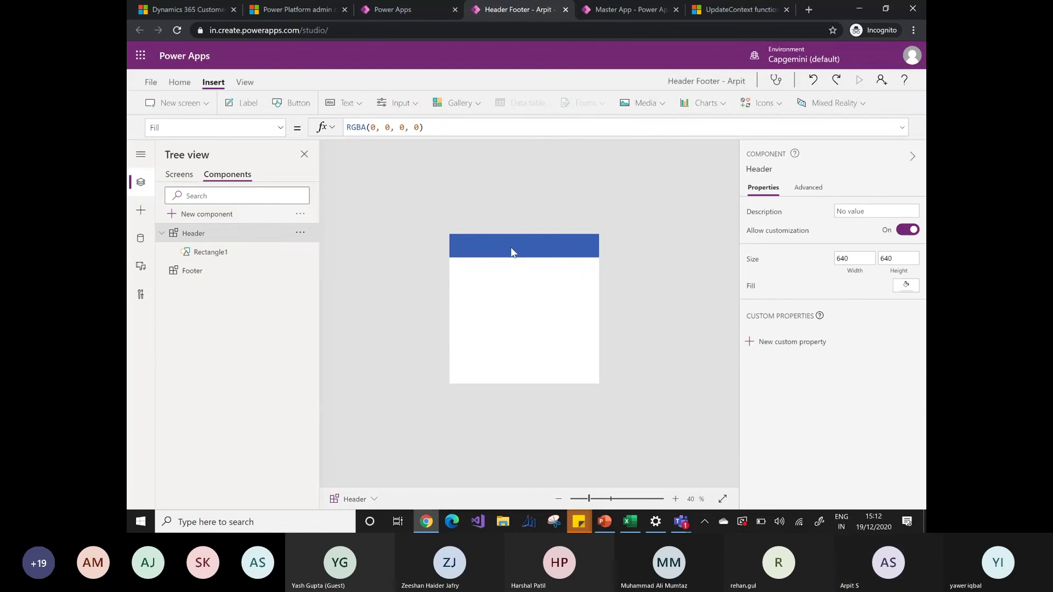
pyautogui.moveTo(521, 245); pyautogui.dragTo(513, 387)
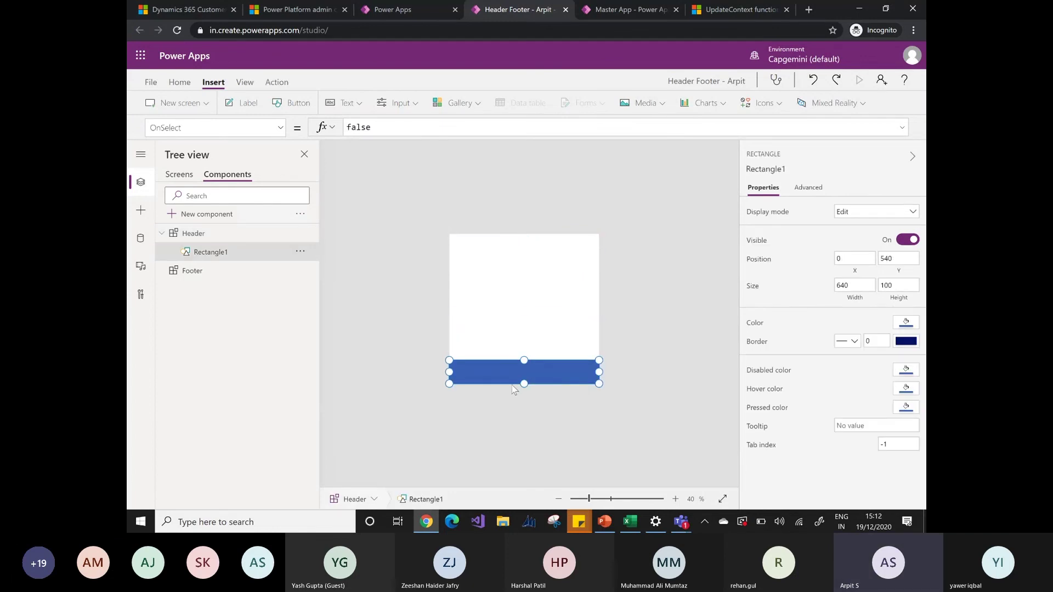
pyautogui.click(498, 368)
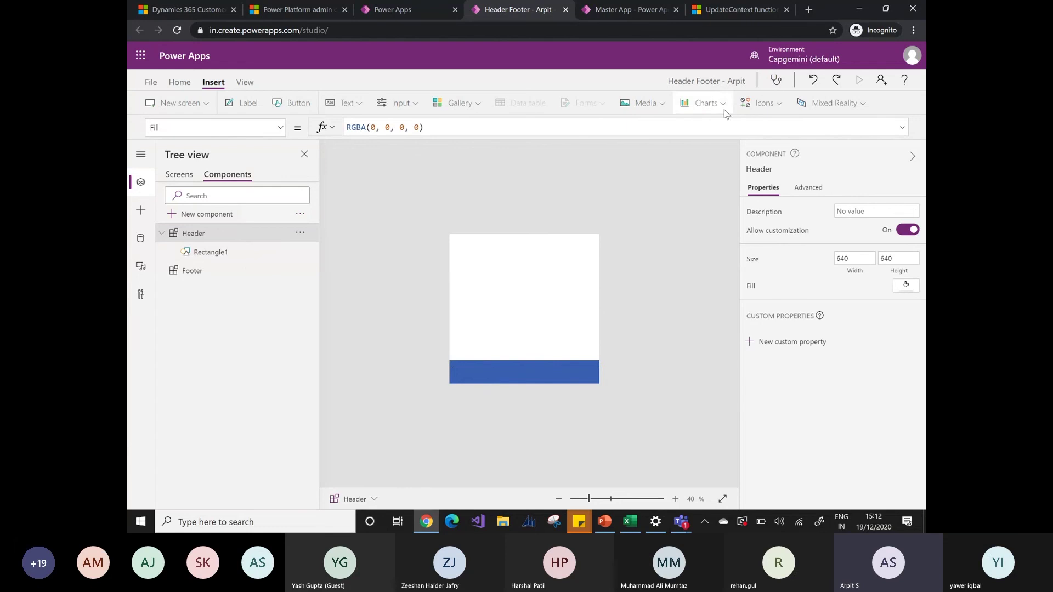
# - Insert a second rectangle into the Header component, fitted across the top edge at position 0, 0 with size 640 by 100
pyautogui.click(762, 102)
pyautogui.moveTo(879, 137); pyautogui.dragTo(864, 305)
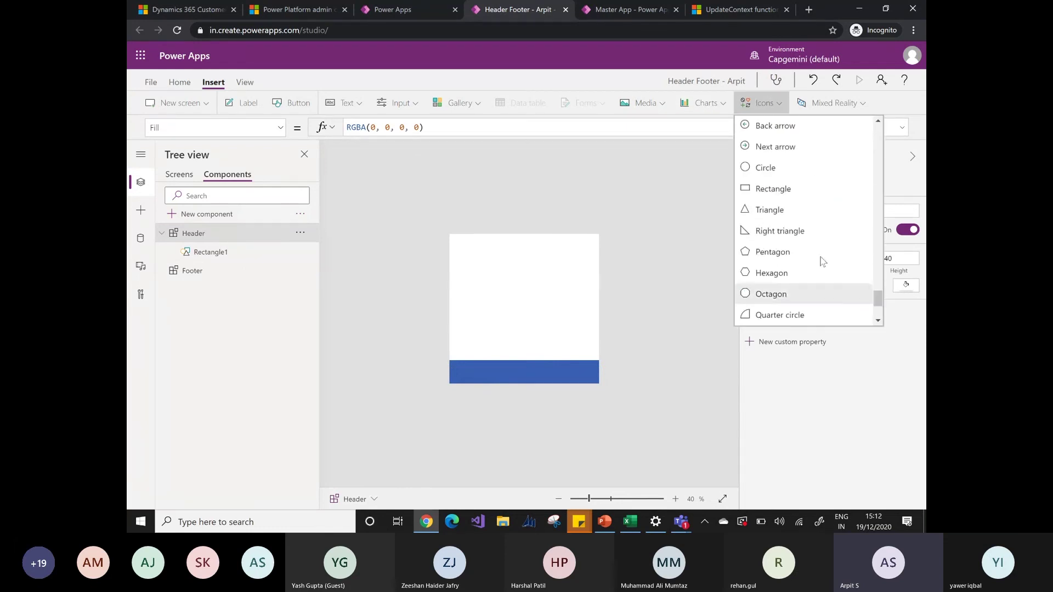
pyautogui.click(774, 189)
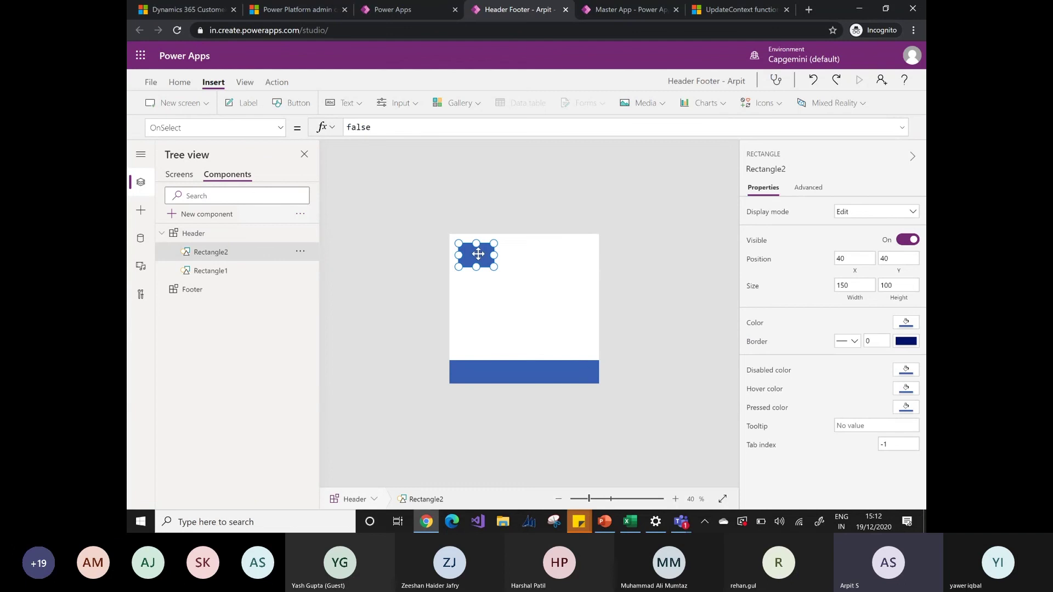
pyautogui.moveTo(476, 255); pyautogui.dragTo(444, 222)
pyautogui.moveTo(614, 250); pyautogui.dragTo(658, 241)
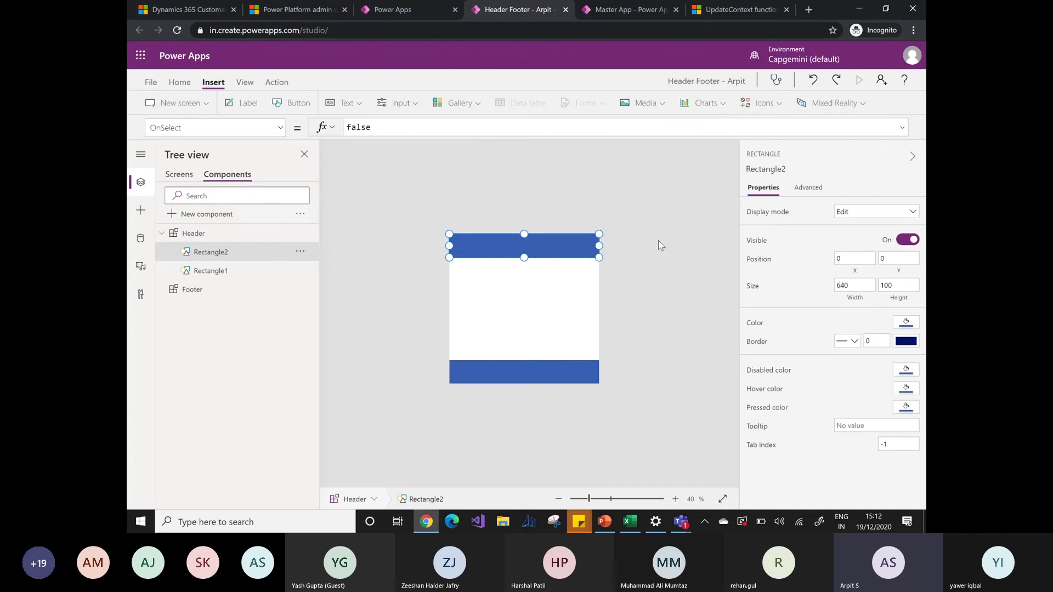
# - Insert a Person icon into the Header component and place it on the bottom bar at about X 140, Y 558
pyautogui.click(761, 103)
pyautogui.scroll(-5, 878, 164)
pyautogui.scroll(-15, 879, 172)
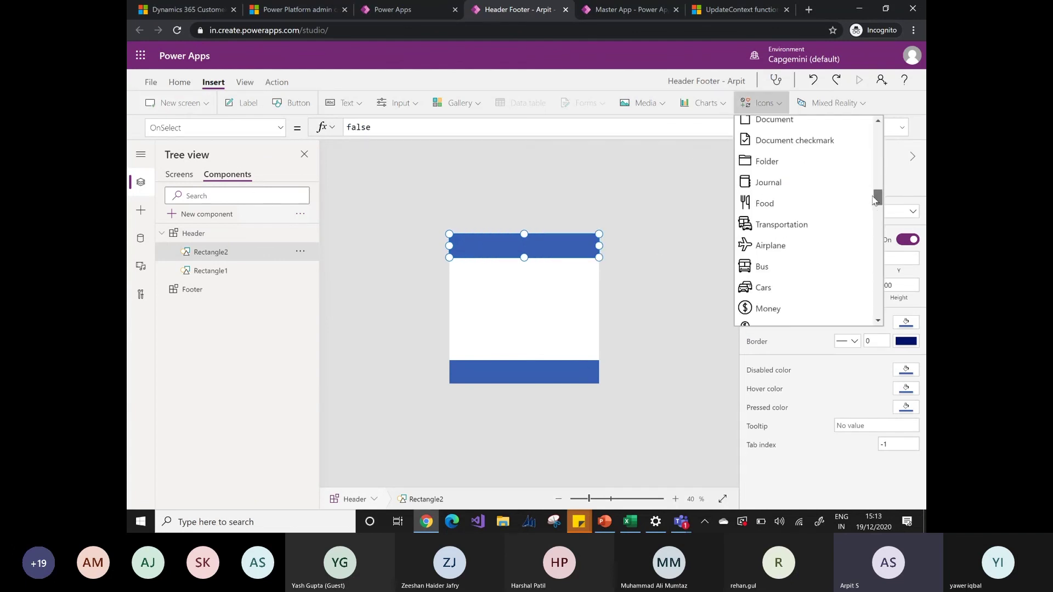
pyautogui.scroll(-5, 865, 254)
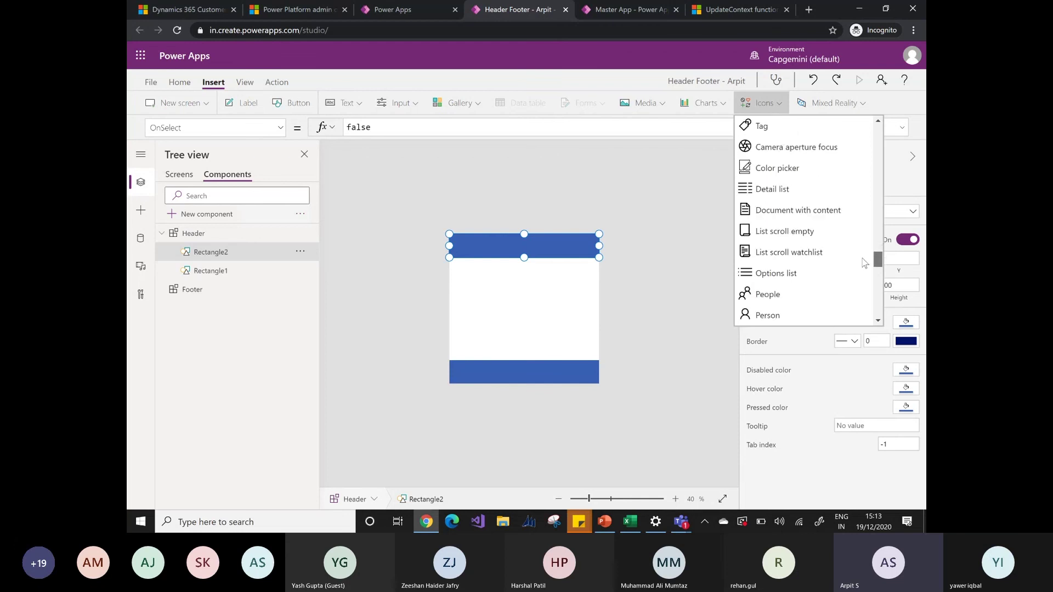
pyautogui.click(758, 214)
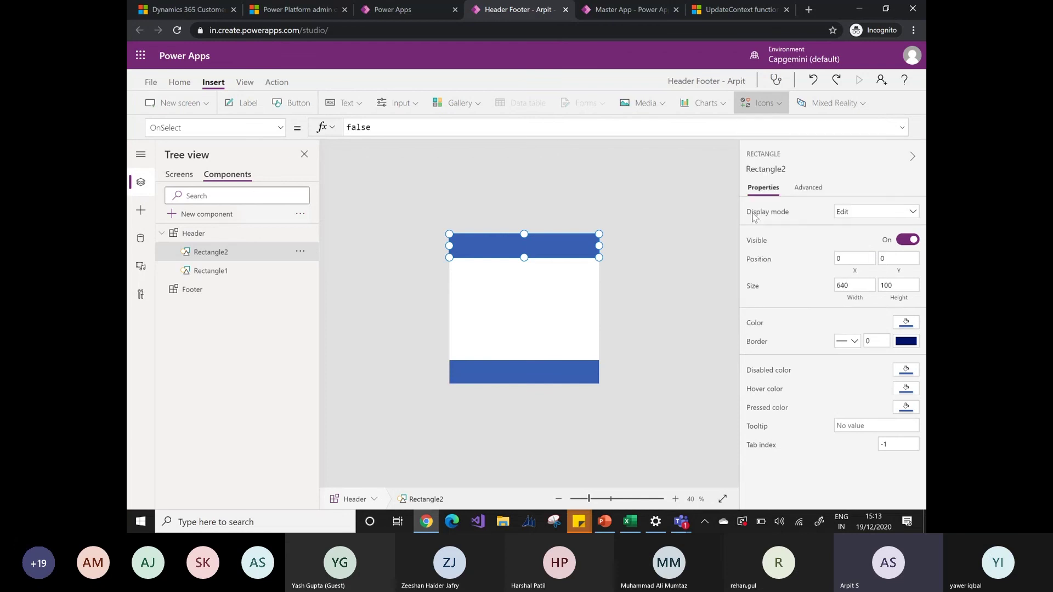
pyautogui.moveTo(486, 360); pyautogui.dragTo(489, 372)
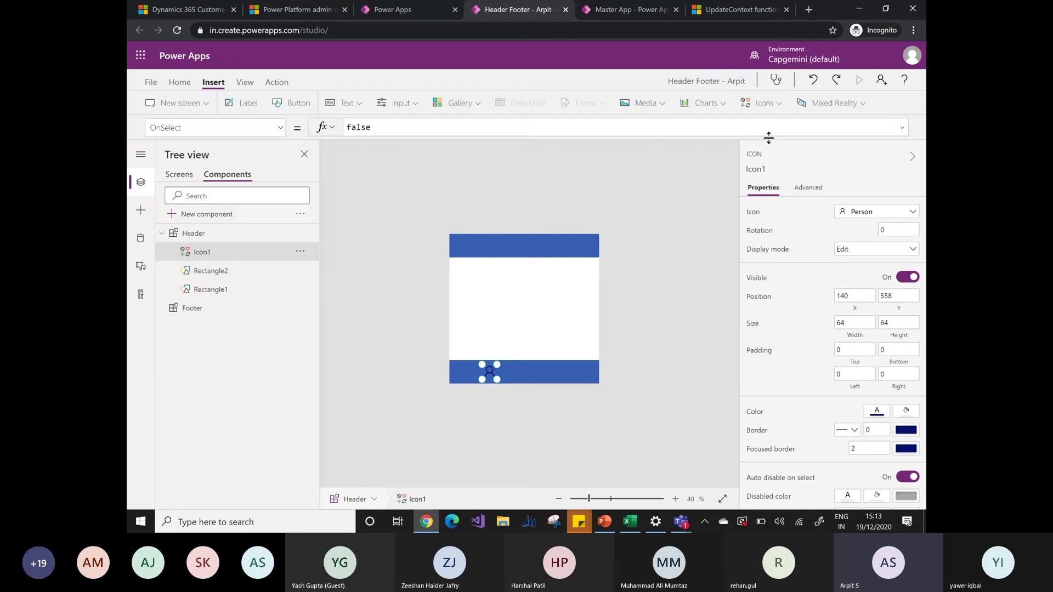
# - Add a Home icon at the left end of the bottom bar, about 0, 558, and move the Person icon to about X 310
pyautogui.click(769, 109)
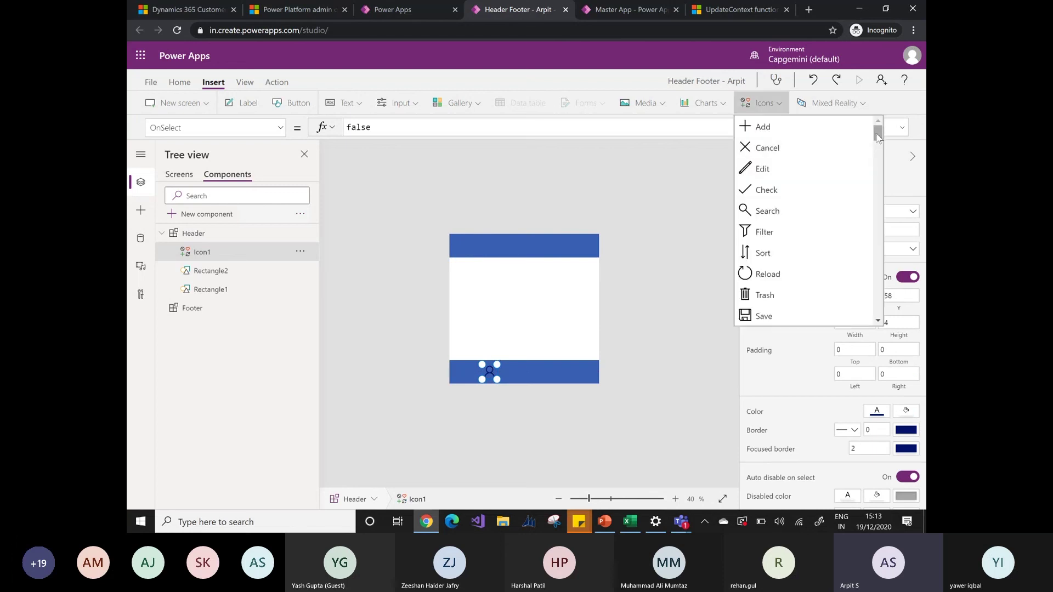
pyautogui.moveTo(877, 134); pyautogui.dragTo(876, 146)
pyautogui.scroll(-7, 781, 200)
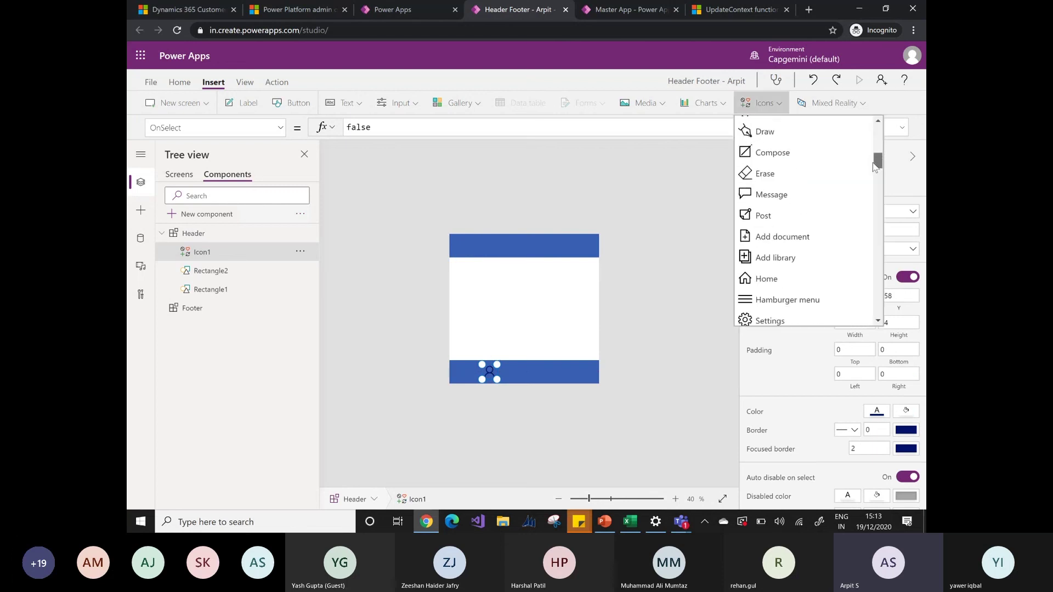
pyautogui.click(766, 188)
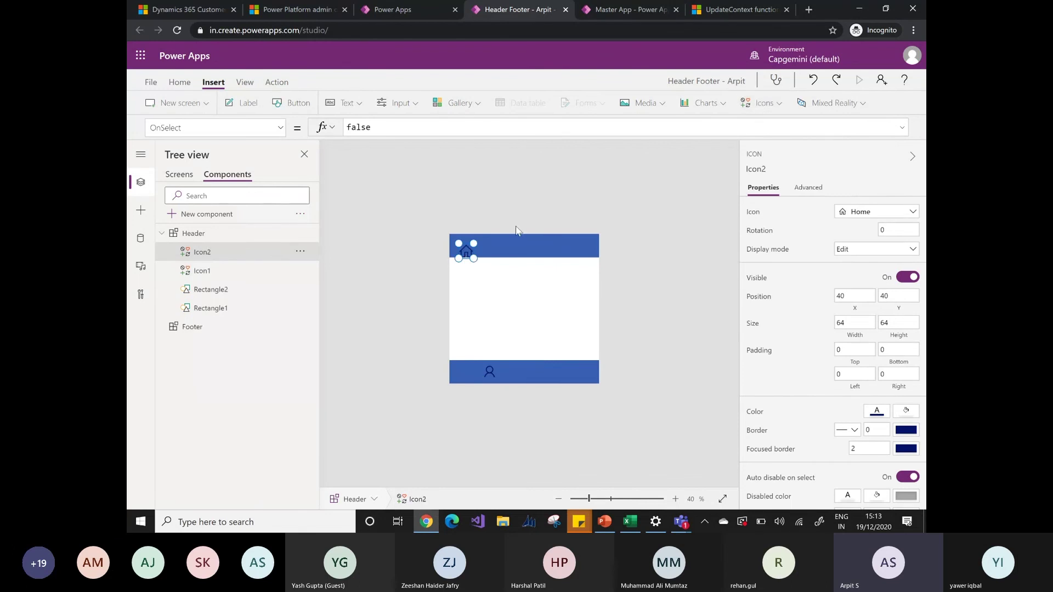
pyautogui.moveTo(465, 250); pyautogui.dragTo(437, 376)
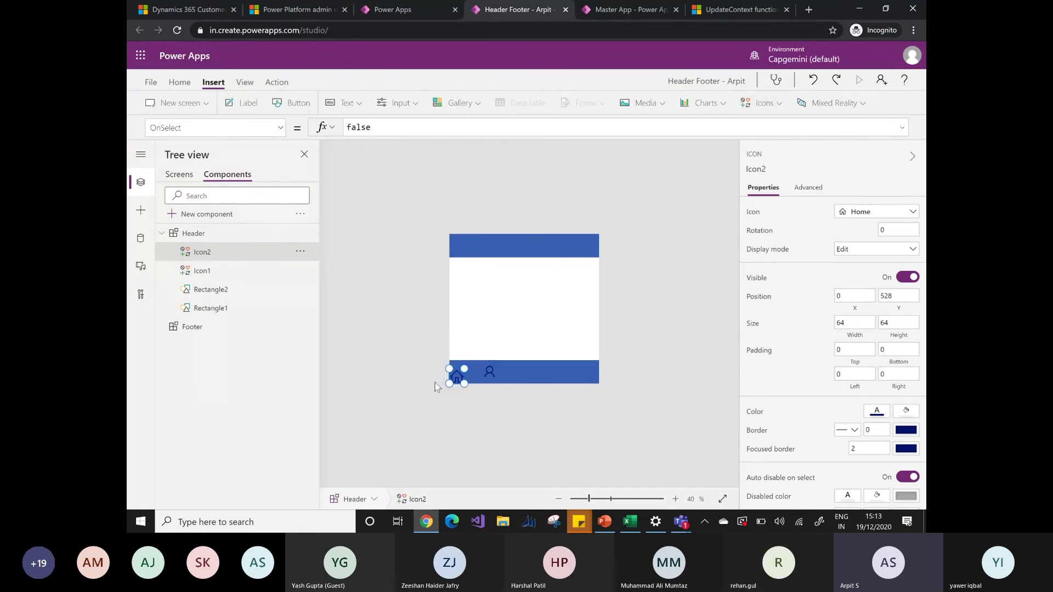
pyautogui.click(490, 372)
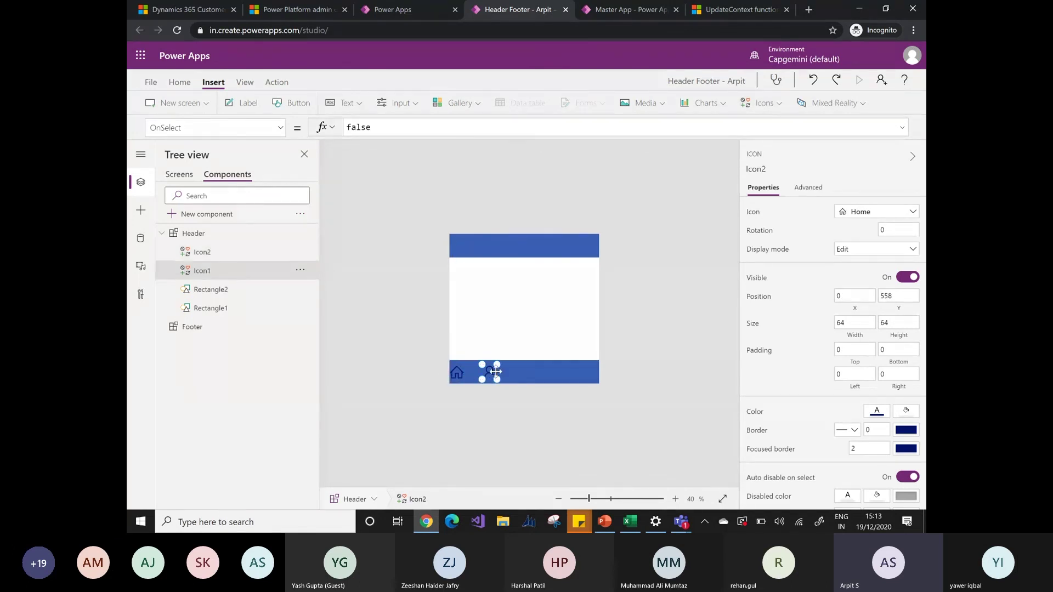
pyautogui.moveTo(489, 372); pyautogui.dragTo(529, 372)
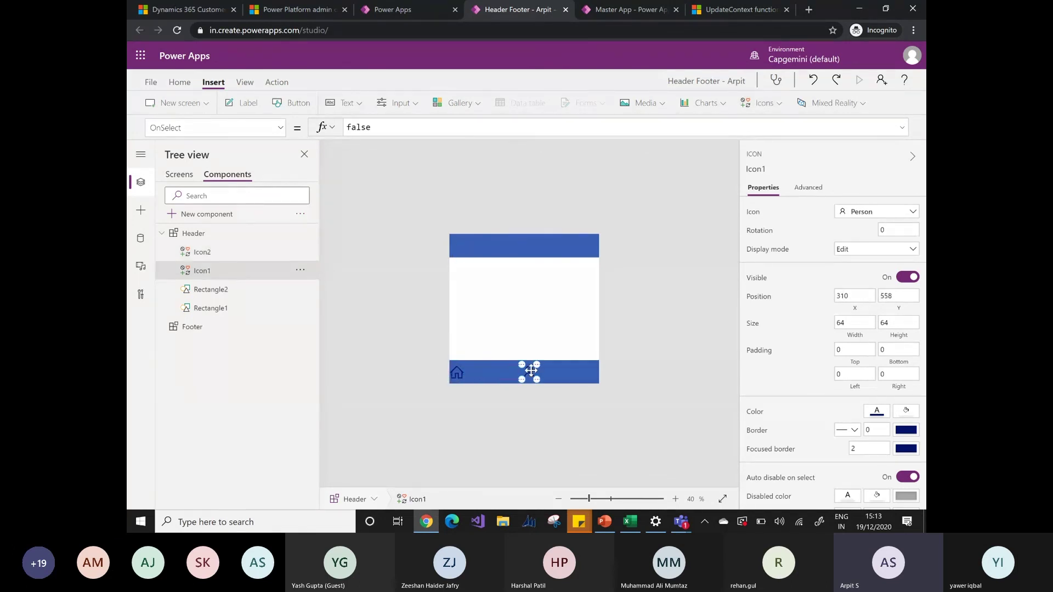
# - Insert a Bell icon and place it near the right end of the bottom bar at about X 550, Y 558
pyautogui.click(764, 103)
pyautogui.moveTo(879, 141); pyautogui.dragTo(877, 226)
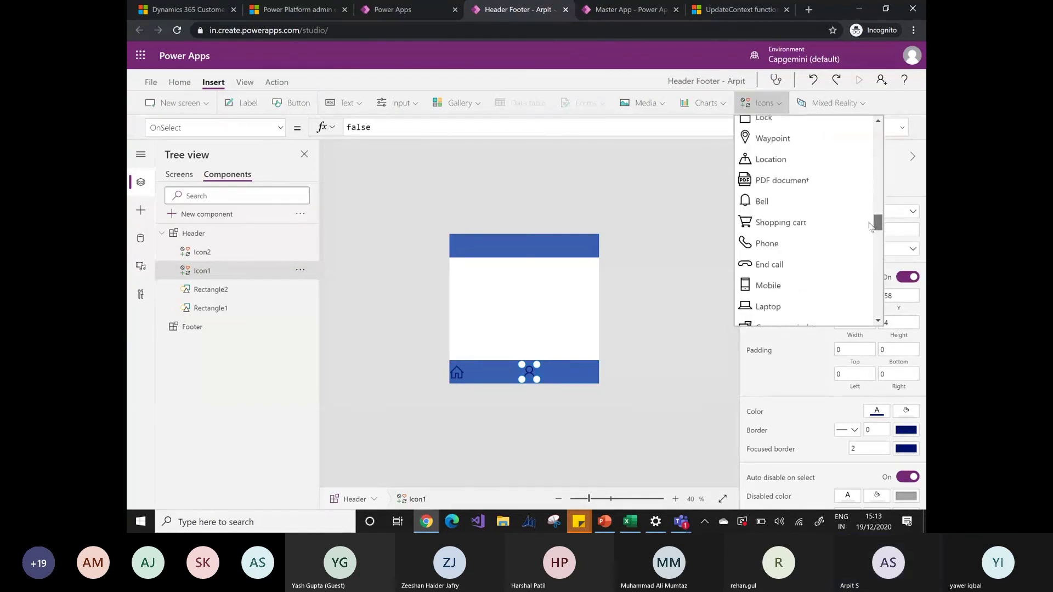
pyautogui.click(764, 202)
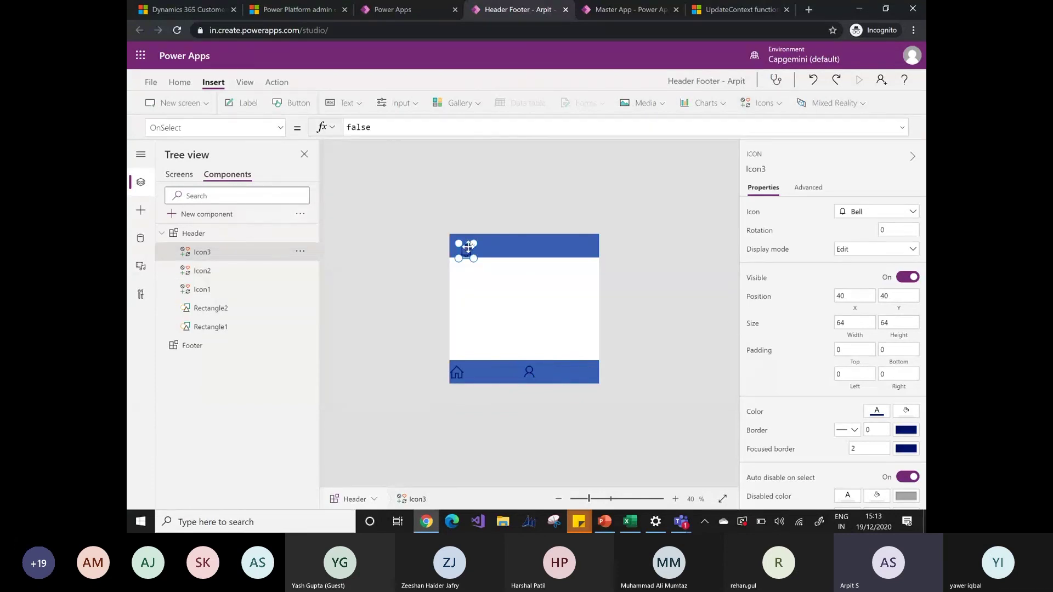
pyautogui.moveTo(467, 248); pyautogui.dragTo(585, 369)
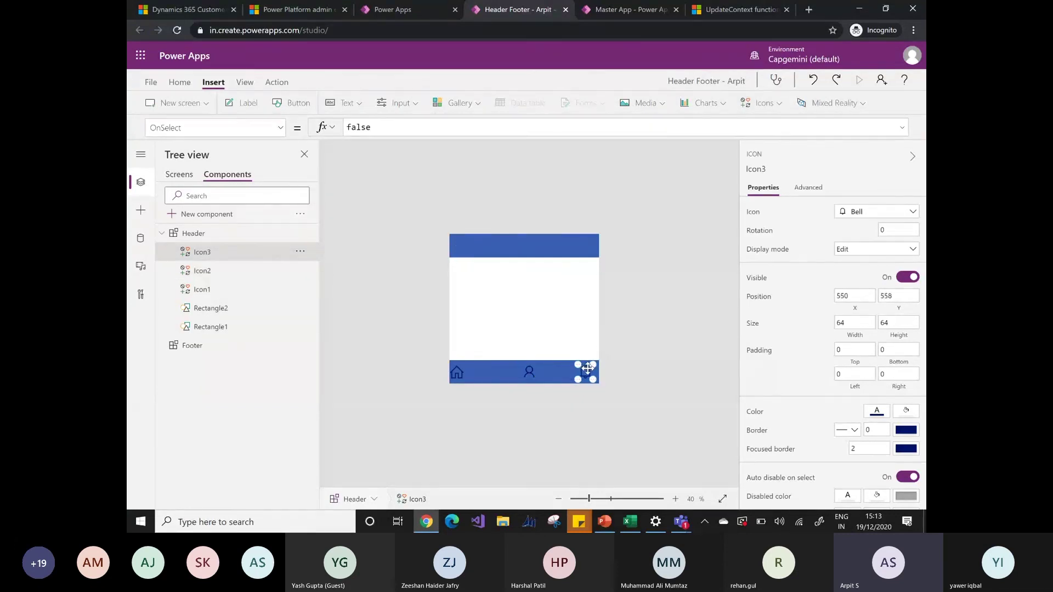
# - Colour the Bell, Person and Home icons white and shift the Person icon to about X 284 on the bottom bar
pyautogui.click(173, 83)
pyautogui.click(541, 107)
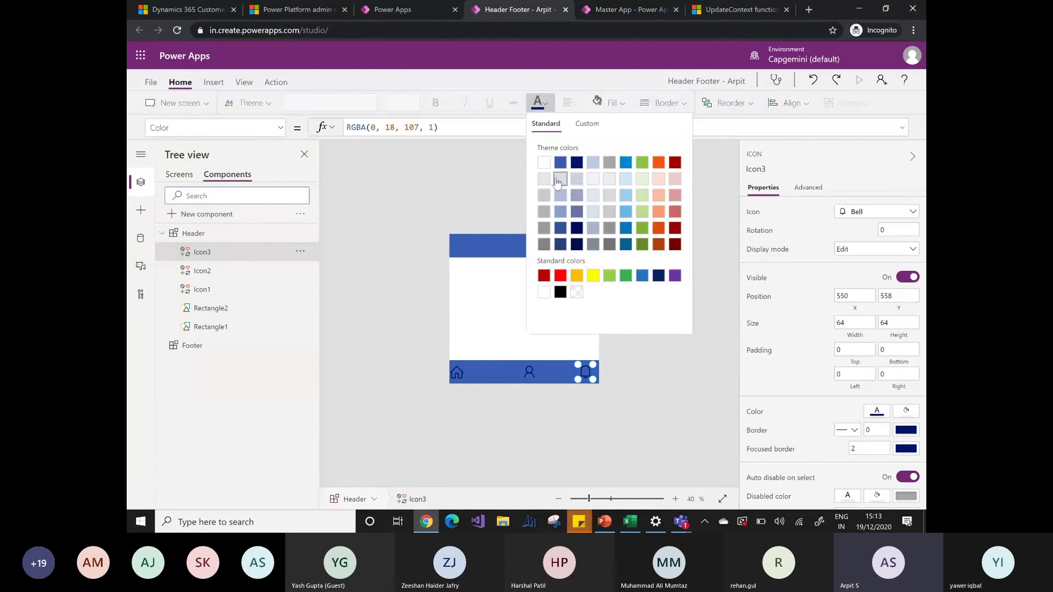
pyautogui.click(544, 165)
pyautogui.click(529, 372)
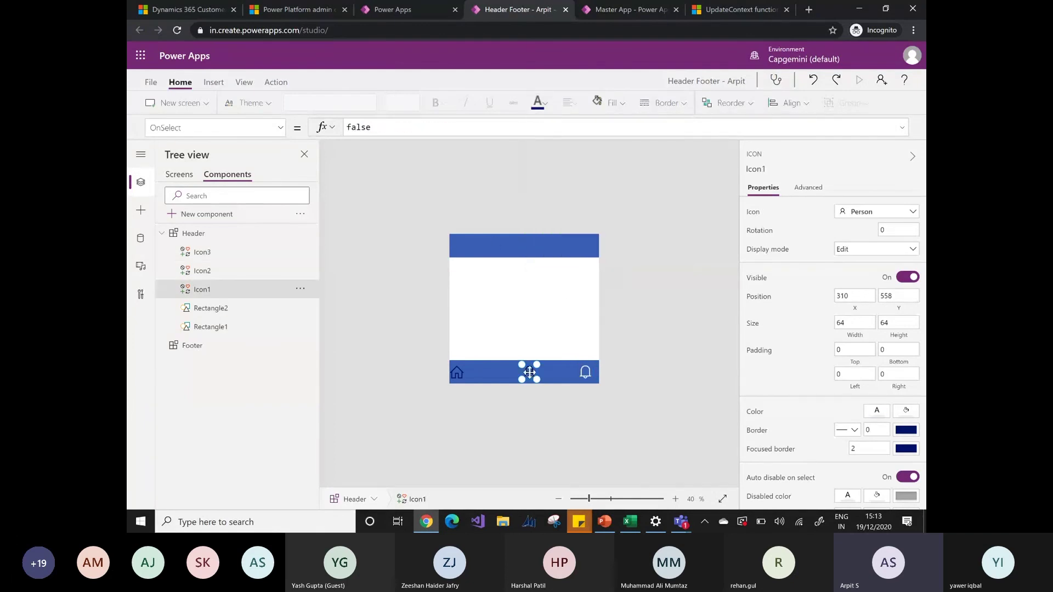
pyautogui.click(536, 105)
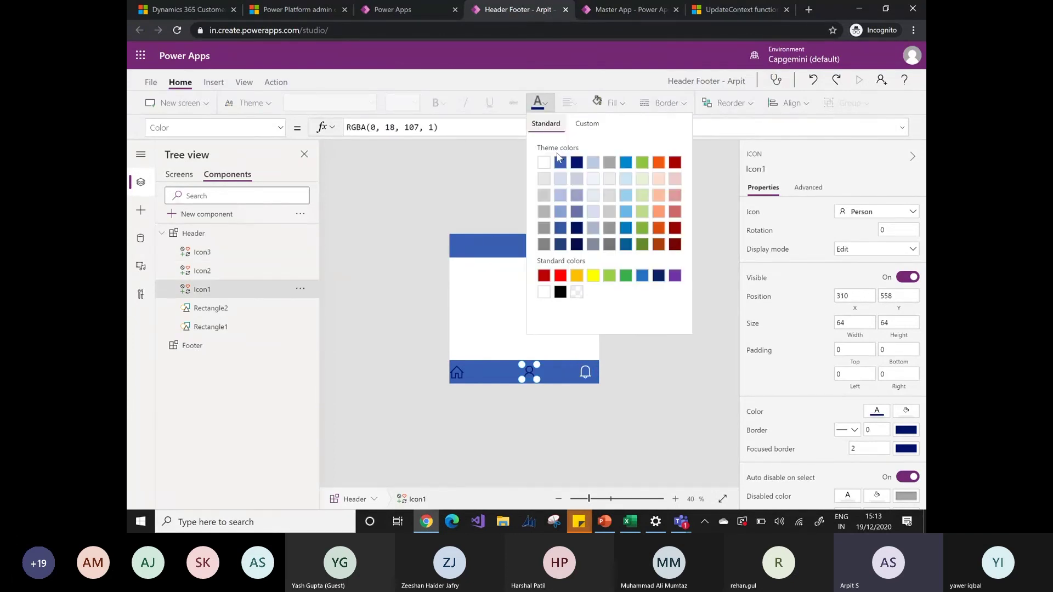
pyautogui.click(457, 372)
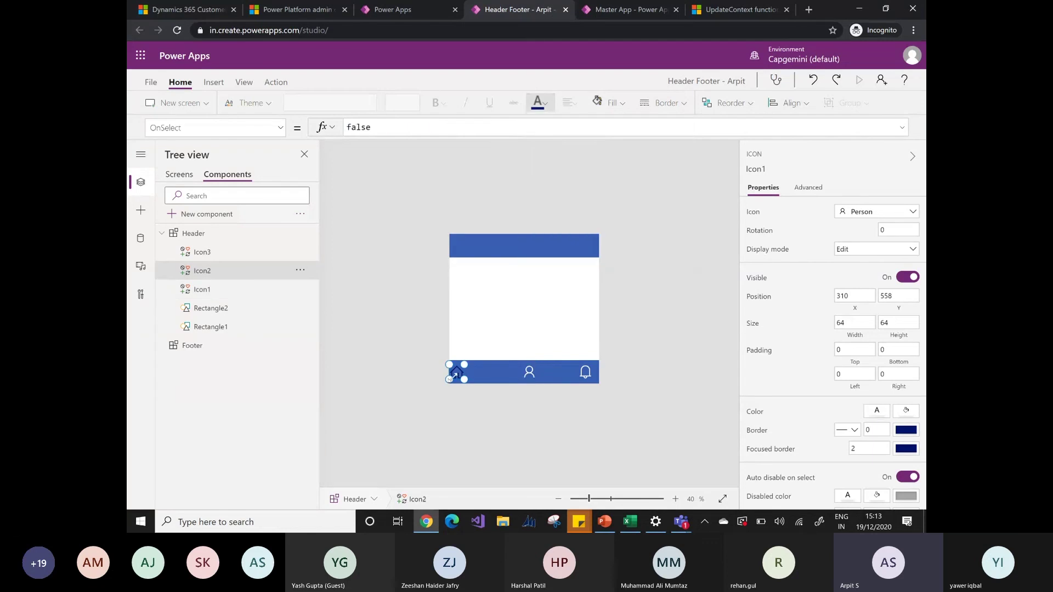
pyautogui.click(540, 105)
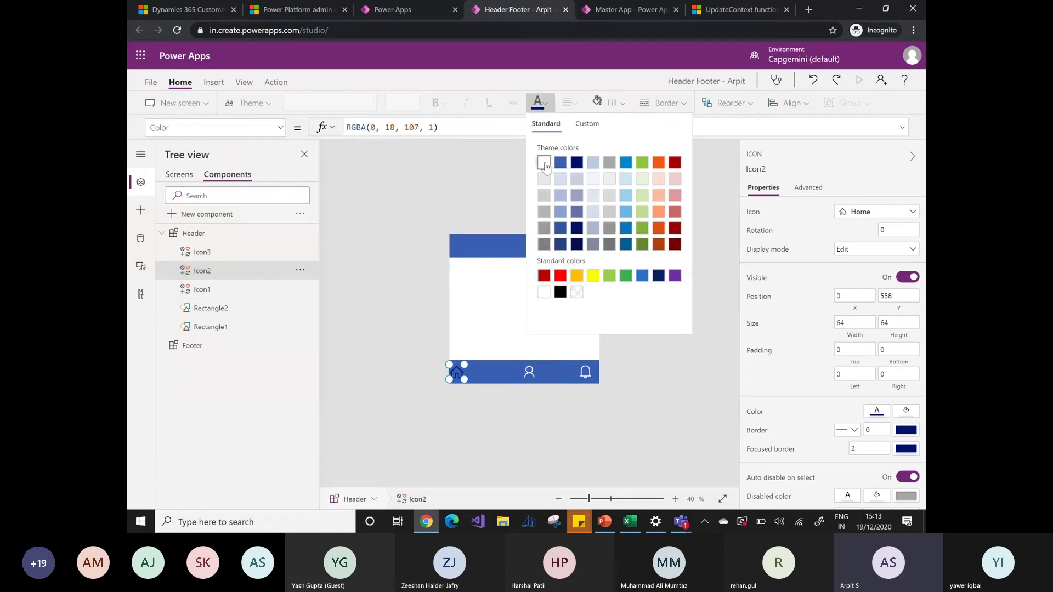
pyautogui.click(543, 163)
pyautogui.click(529, 372)
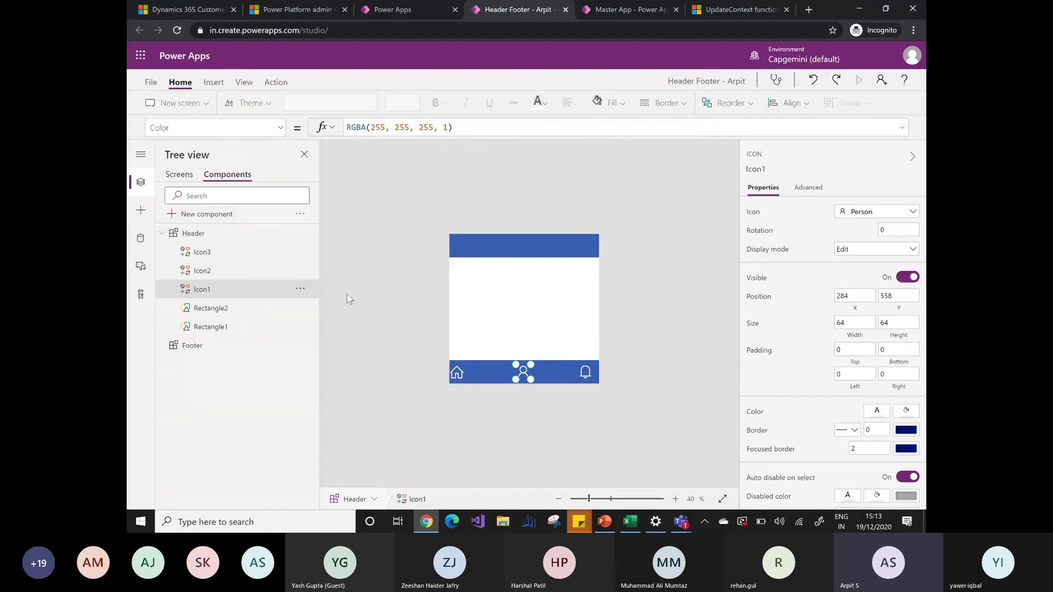
# - Insert a label reading "Power Guide" across the top bar at about 0, 15, sized about 640 by 62
pyautogui.click(213, 81)
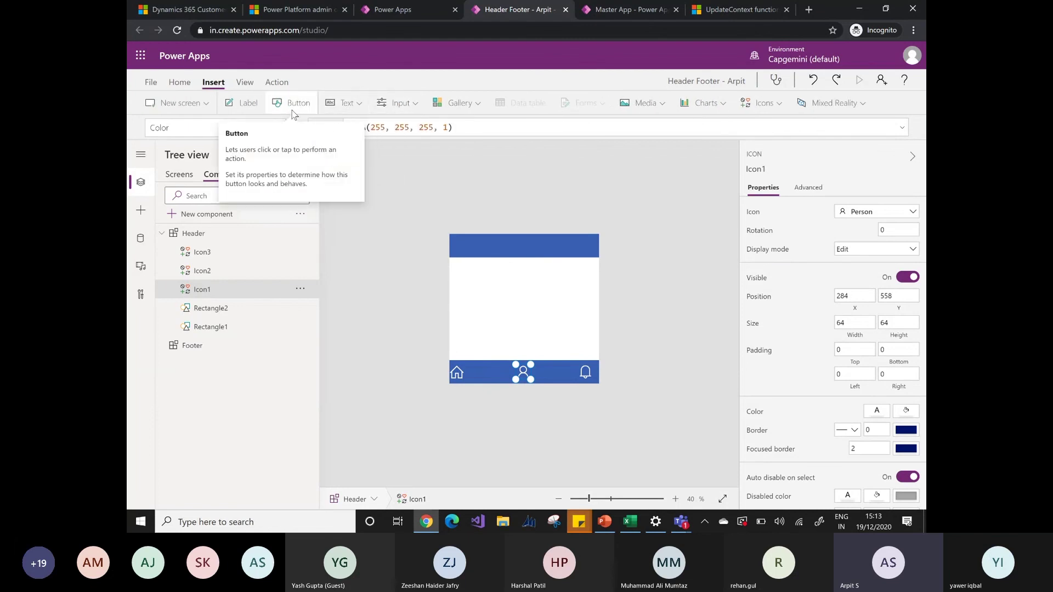
pyautogui.click(244, 103)
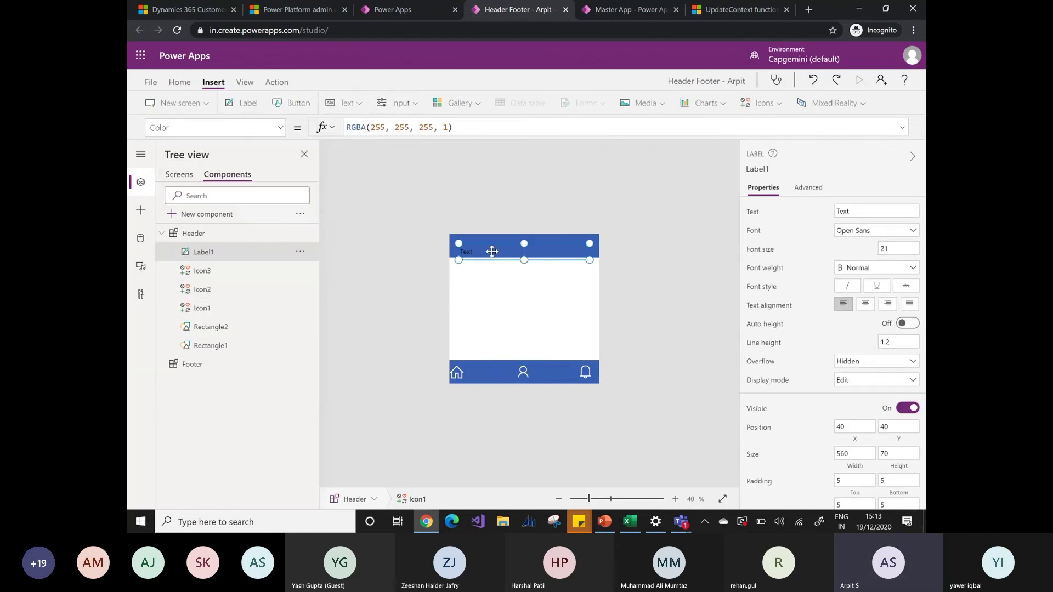
pyautogui.moveTo(492, 251); pyautogui.dragTo(483, 245)
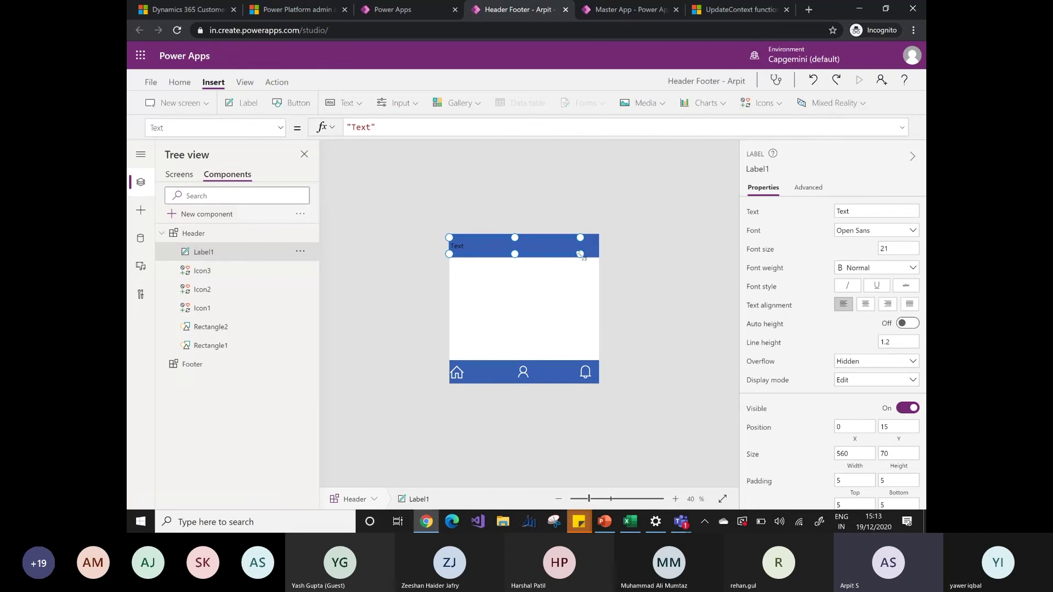
pyautogui.click(850, 210)
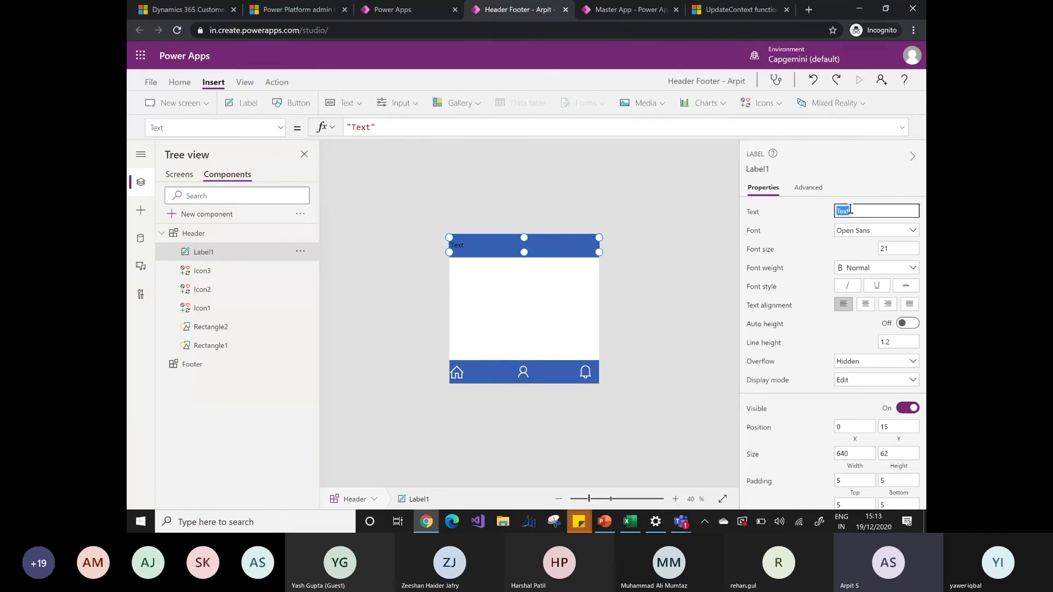
pyautogui.write('Power Guide')
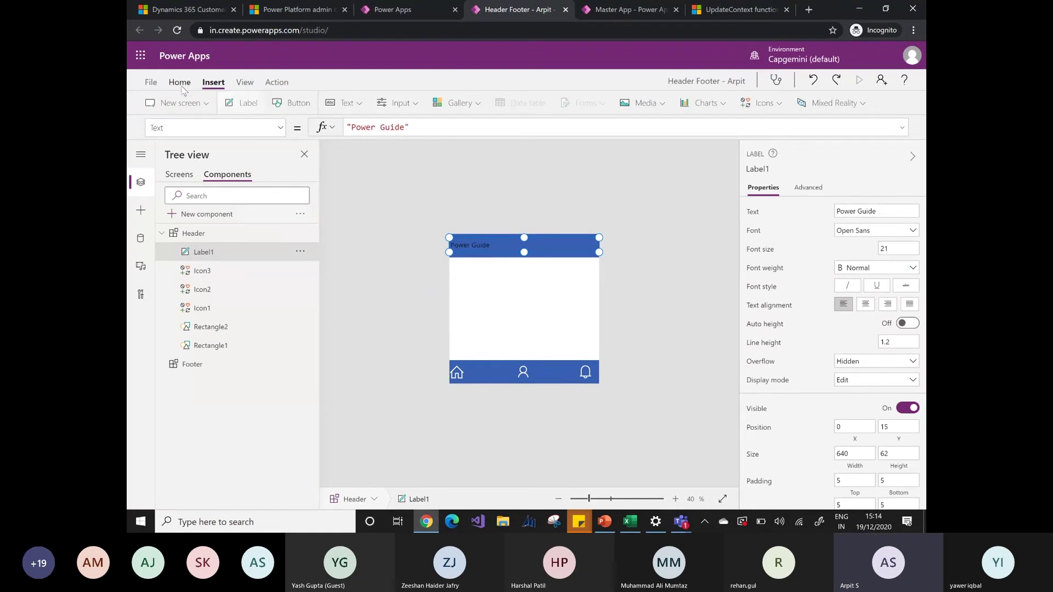
# - Format the Power Guide label as right-aligned, semibold, size 24 and white
pyautogui.click(182, 86)
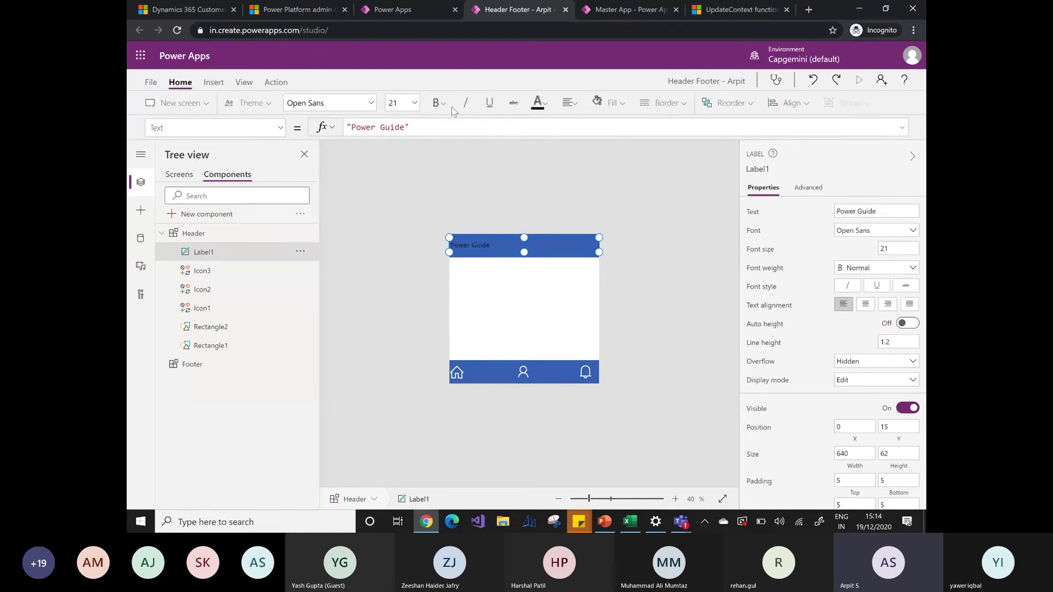
pyautogui.click(570, 103)
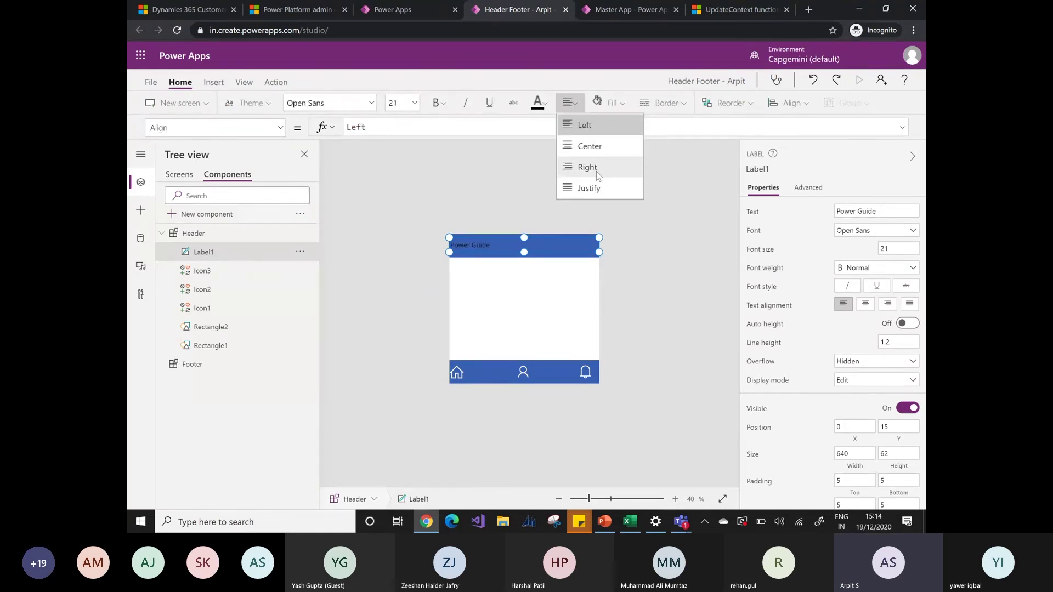
pyautogui.click(593, 167)
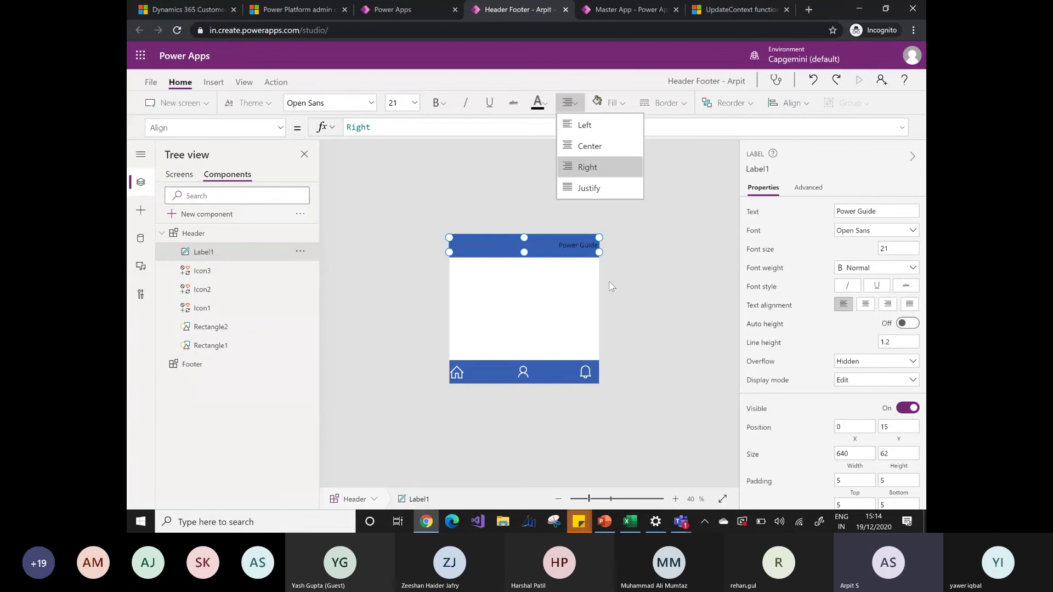
pyautogui.click(446, 121)
pyautogui.click(437, 103)
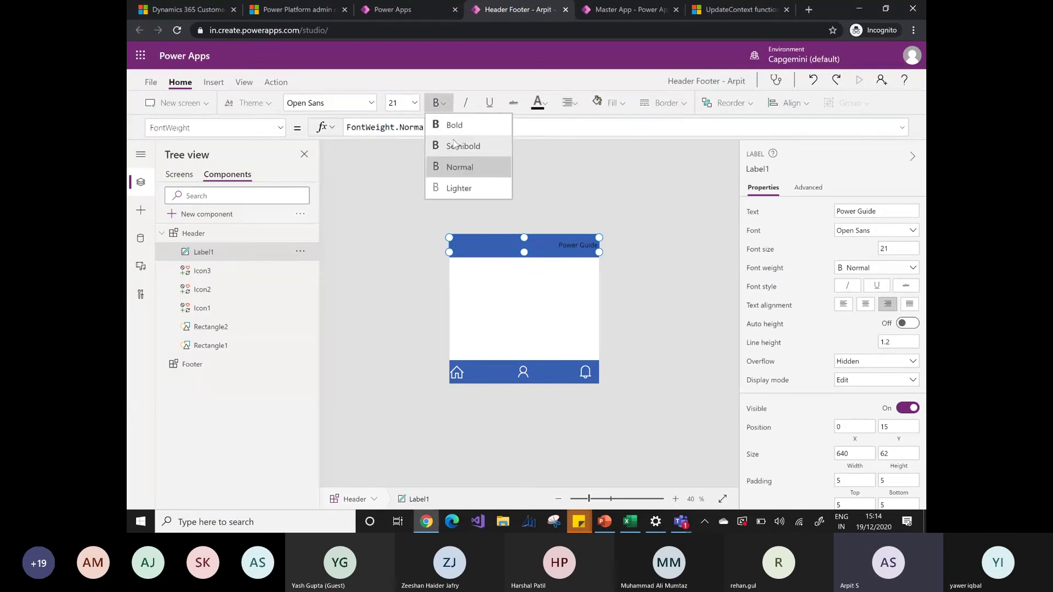
pyautogui.click(453, 147)
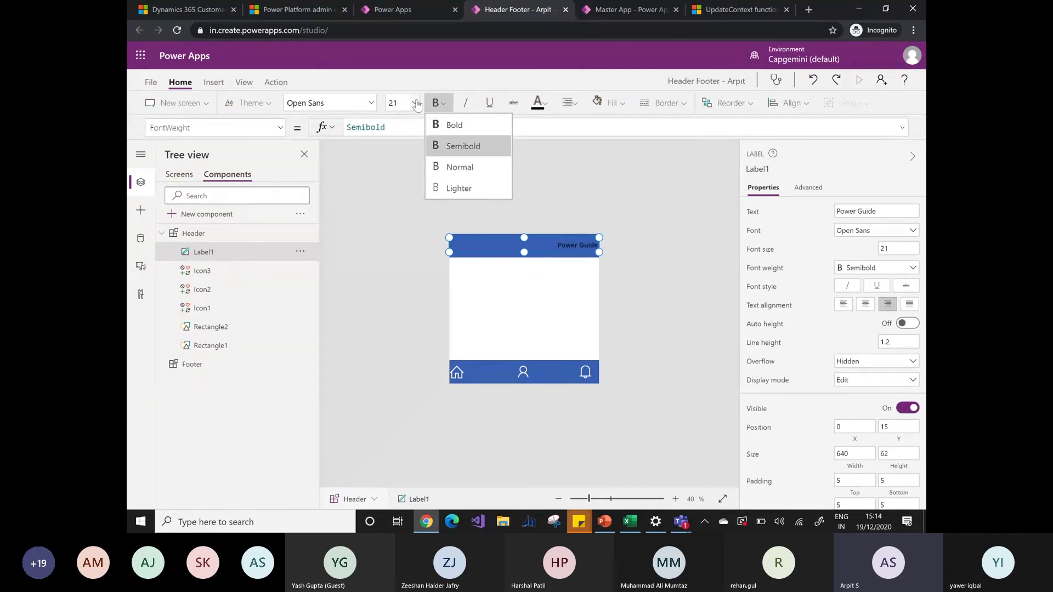
pyautogui.click(413, 103)
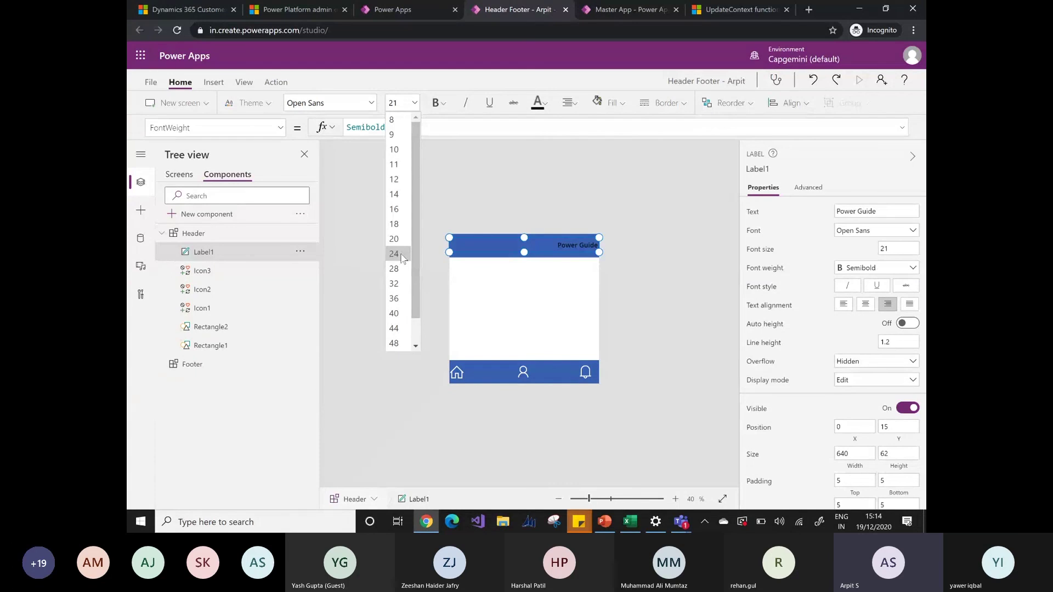
pyautogui.click(394, 254)
pyautogui.click(540, 102)
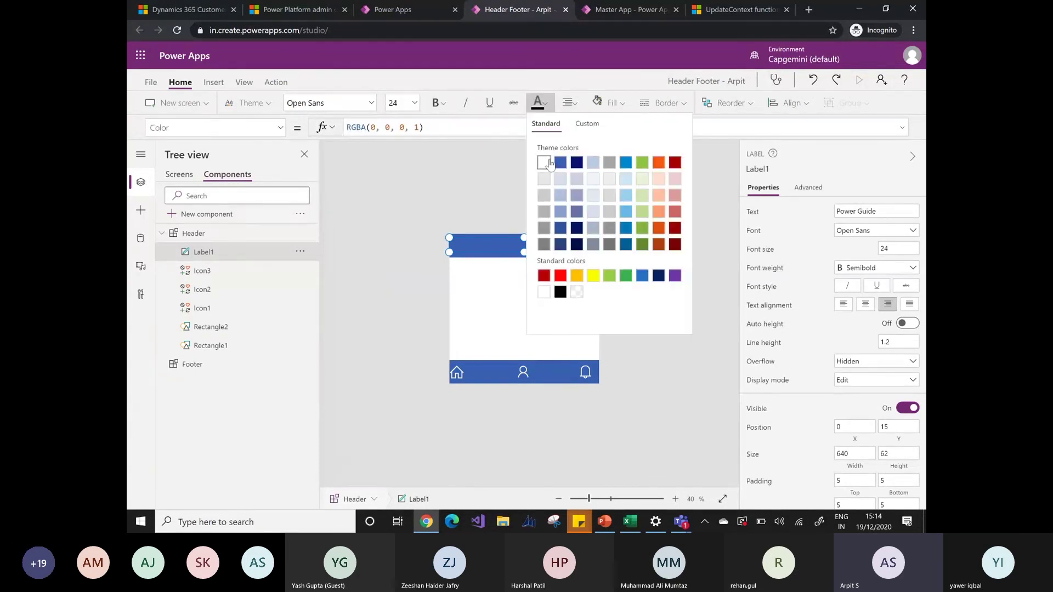
# - Insert a Hamburger menu icon and place it near the left end of the top bar at about X 17, Y 18
pyautogui.click(214, 82)
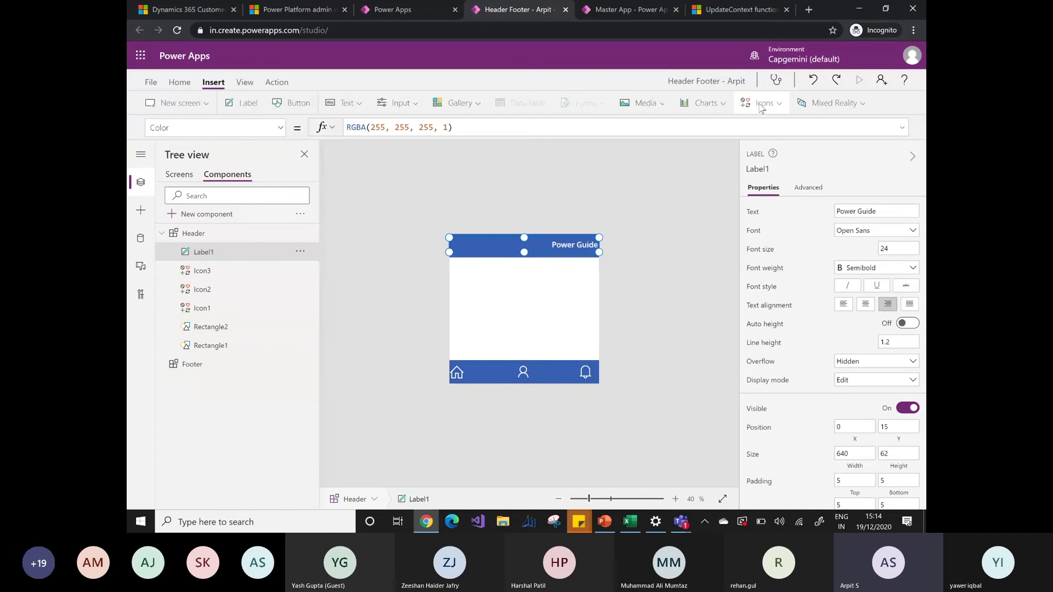
pyautogui.click(764, 103)
pyautogui.moveTo(879, 129); pyautogui.dragTo(880, 174)
pyautogui.click(803, 203)
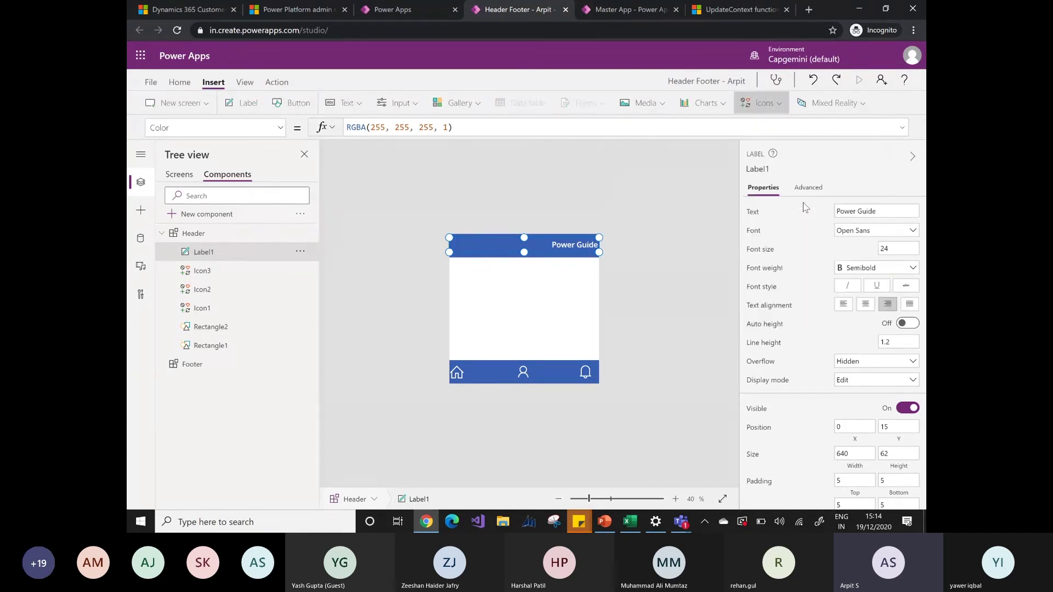
pyautogui.moveTo(466, 250); pyautogui.dragTo(462, 245)
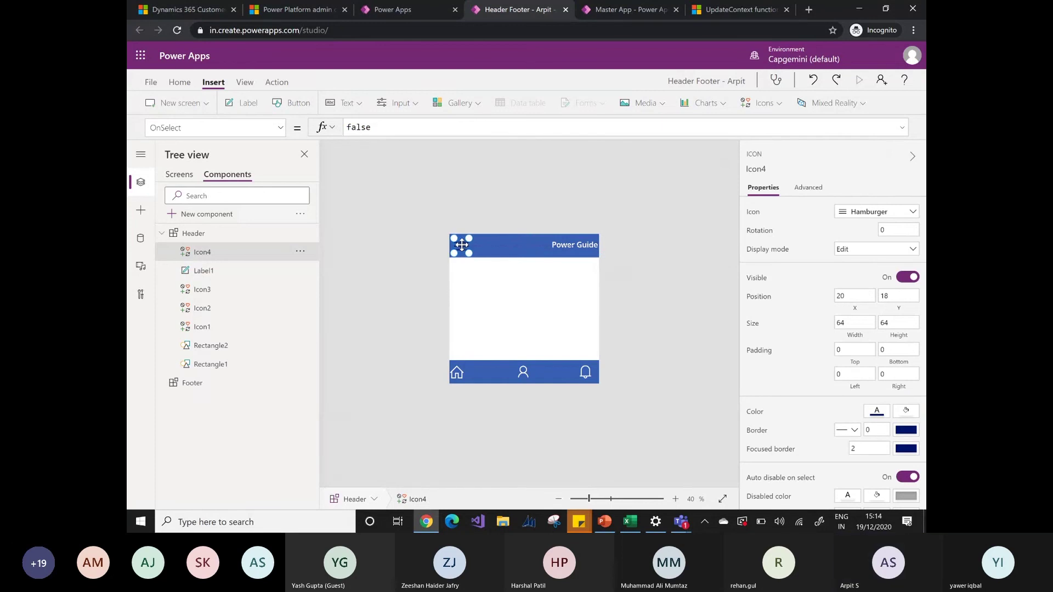
pyautogui.click(387, 230)
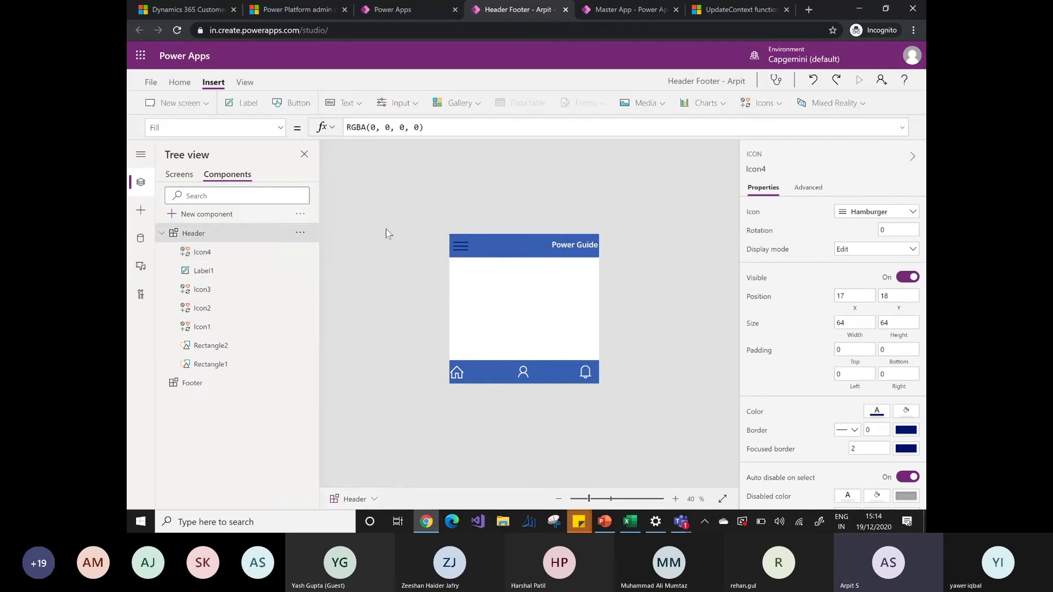
# - Colour the Hamburger icon in the Header's bar white
pyautogui.click(462, 248)
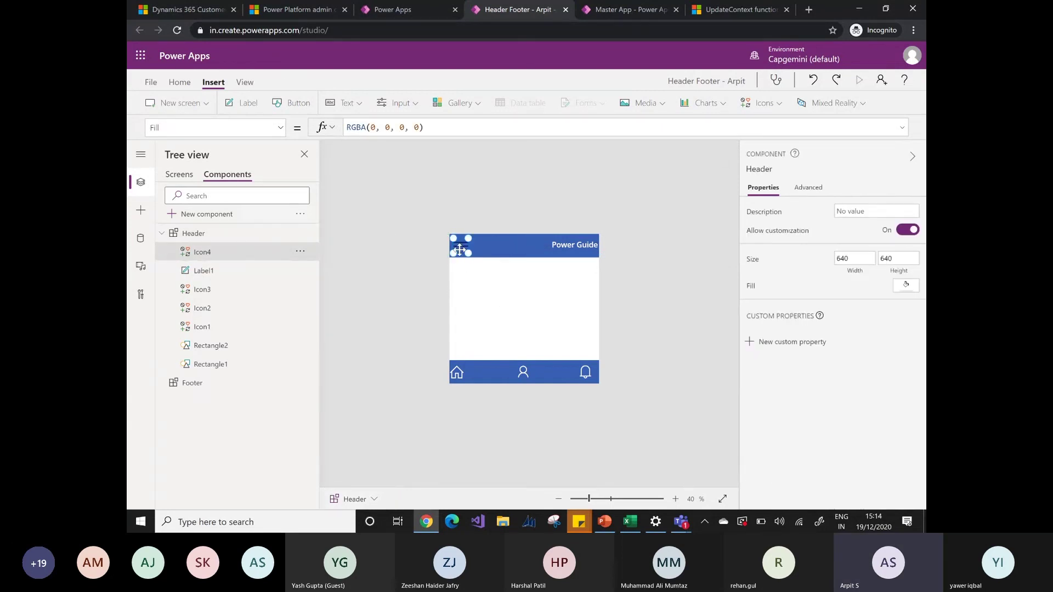
pyautogui.click(180, 82)
pyautogui.click(538, 102)
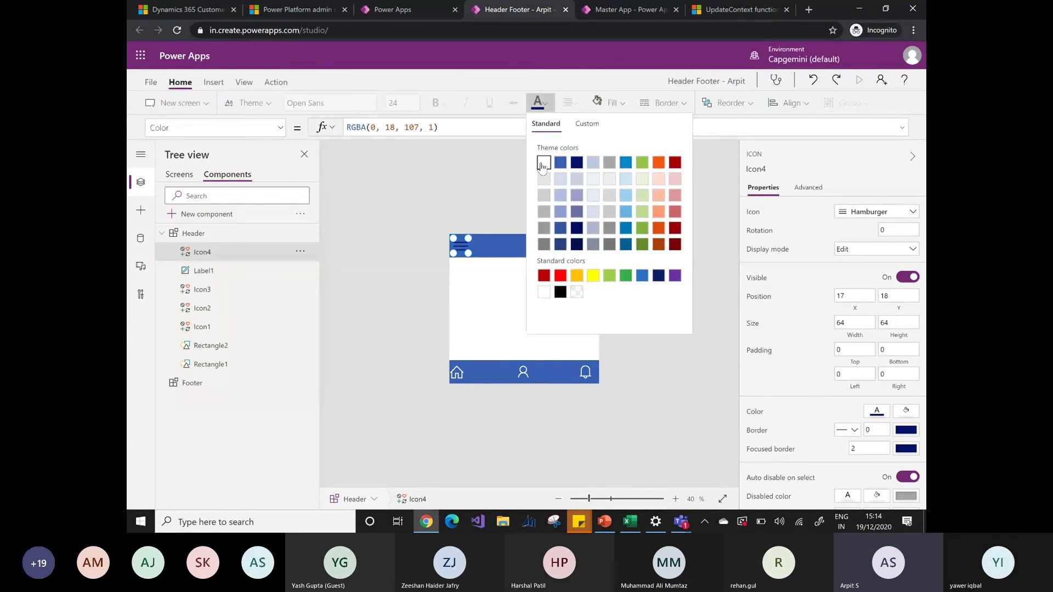
pyautogui.click(543, 163)
pyautogui.click(432, 222)
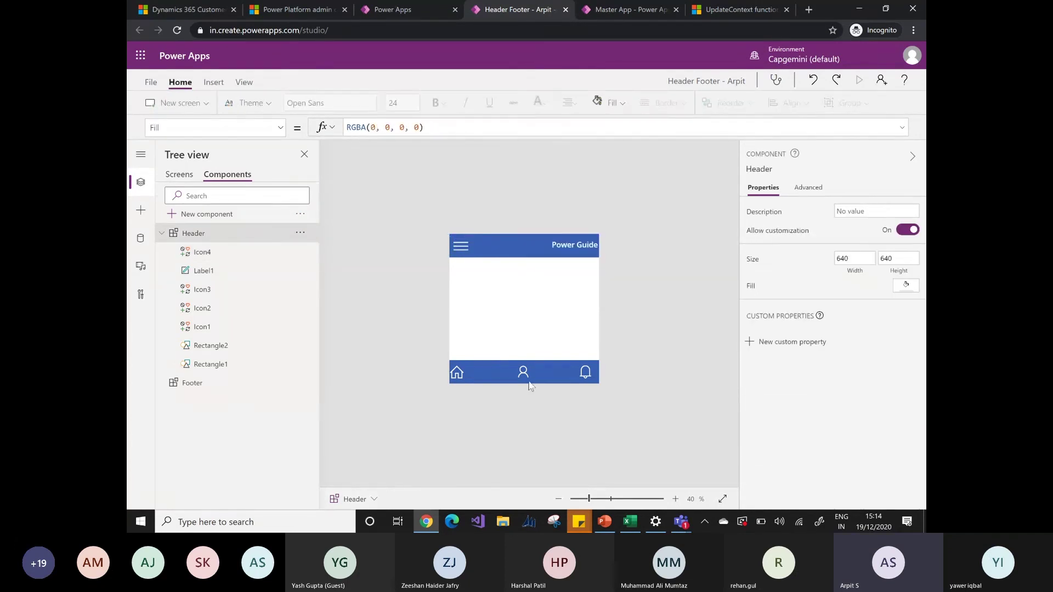
# - Move the bottom bar with its Home, Person and Bell icons from the Header component into the Footer component
pyautogui.click(485, 378)
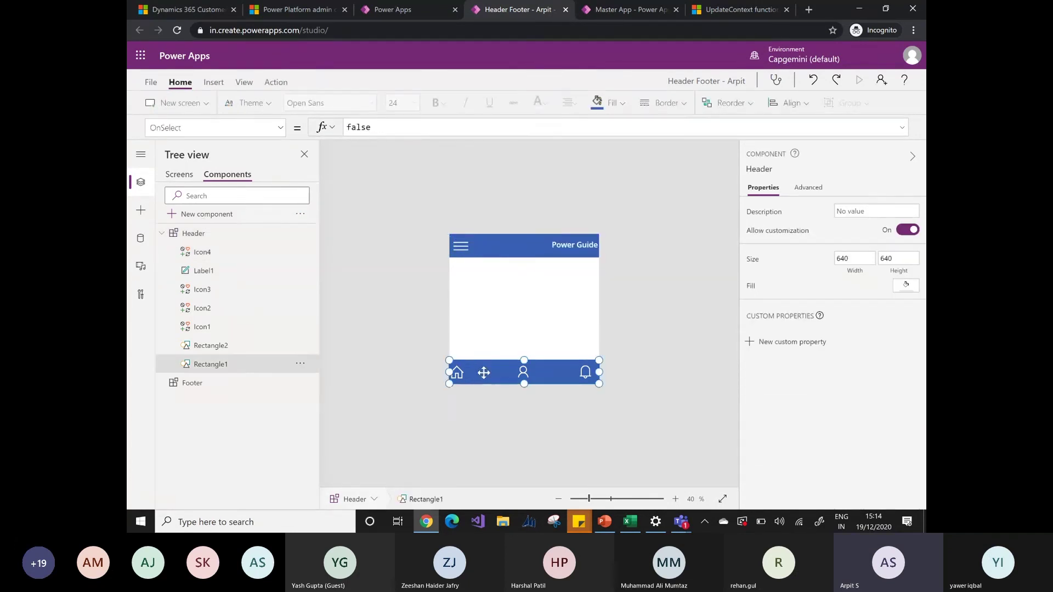
pyautogui.click(525, 436)
pyautogui.click(458, 373)
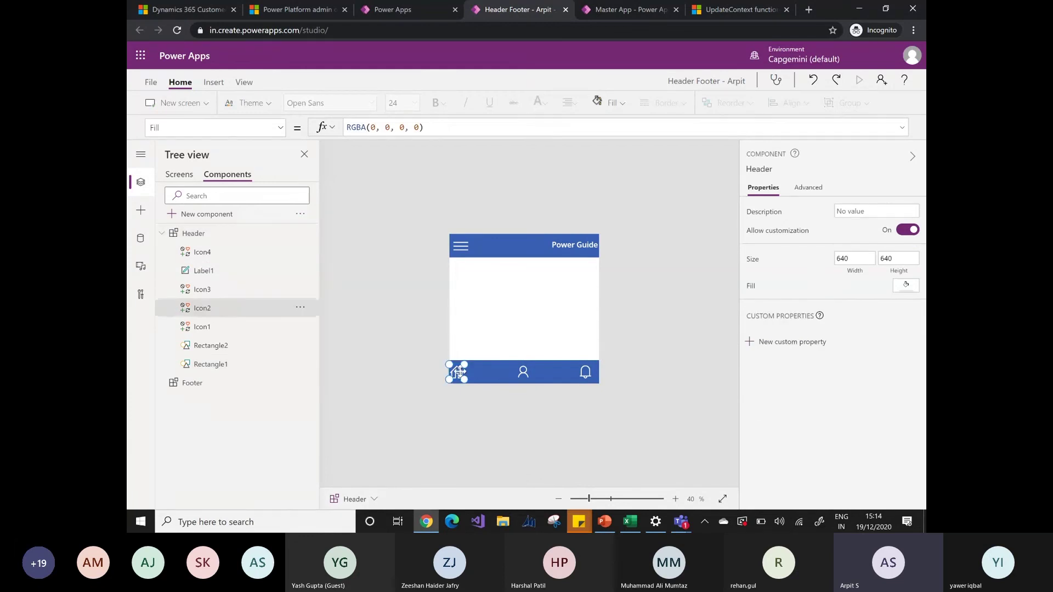
pyautogui.keyDown('shift'); pyautogui.click(523, 373); pyautogui.keyUp('shift')
pyautogui.keyDown('shift'); pyautogui.click(584, 376); pyautogui.keyUp('shift')
pyautogui.keyDown('shift'); pyautogui.click(547, 371); pyautogui.keyUp('shift')
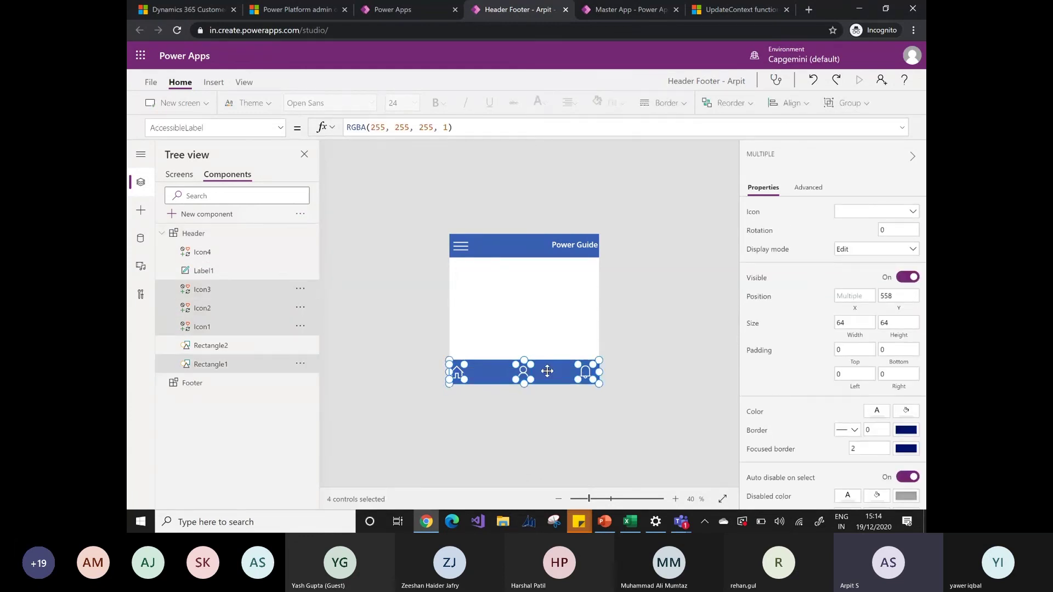
pyautogui.press('Delete')
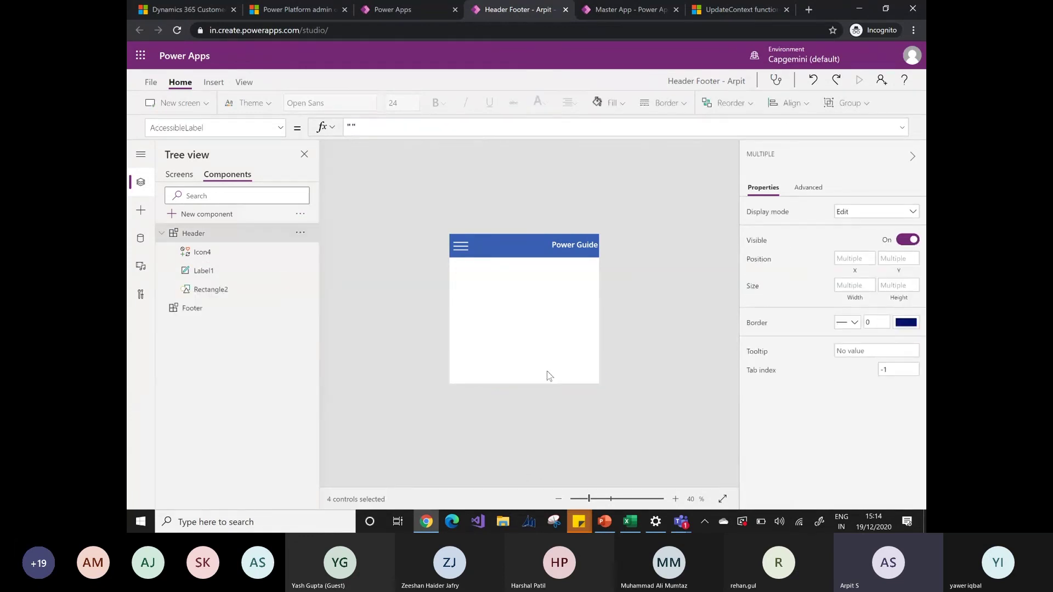
pyautogui.click(197, 310)
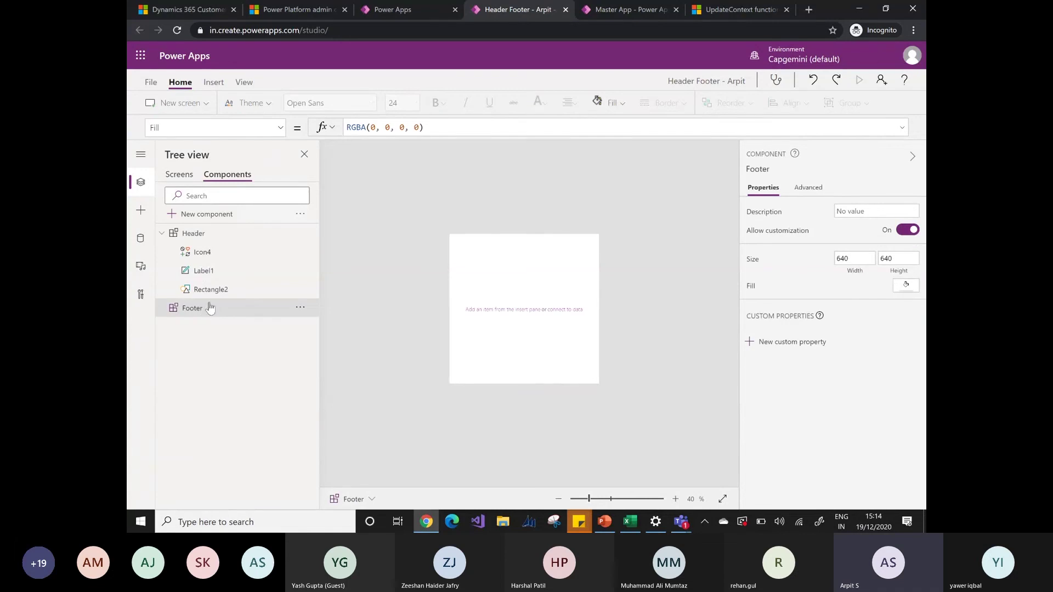
pyautogui.hotkey('ctrl', 'z')
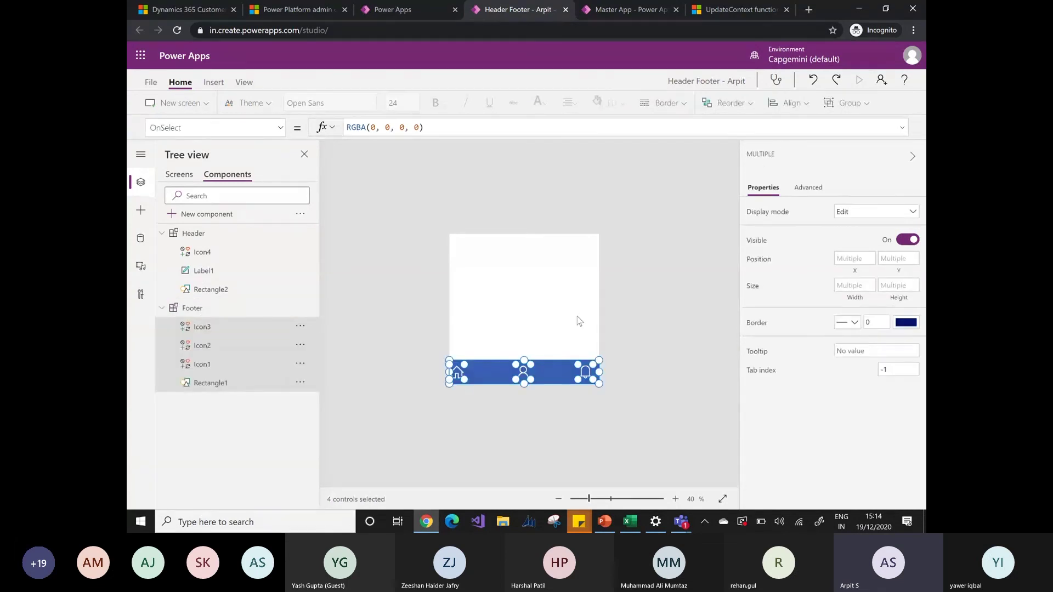
pyautogui.click(357, 313)
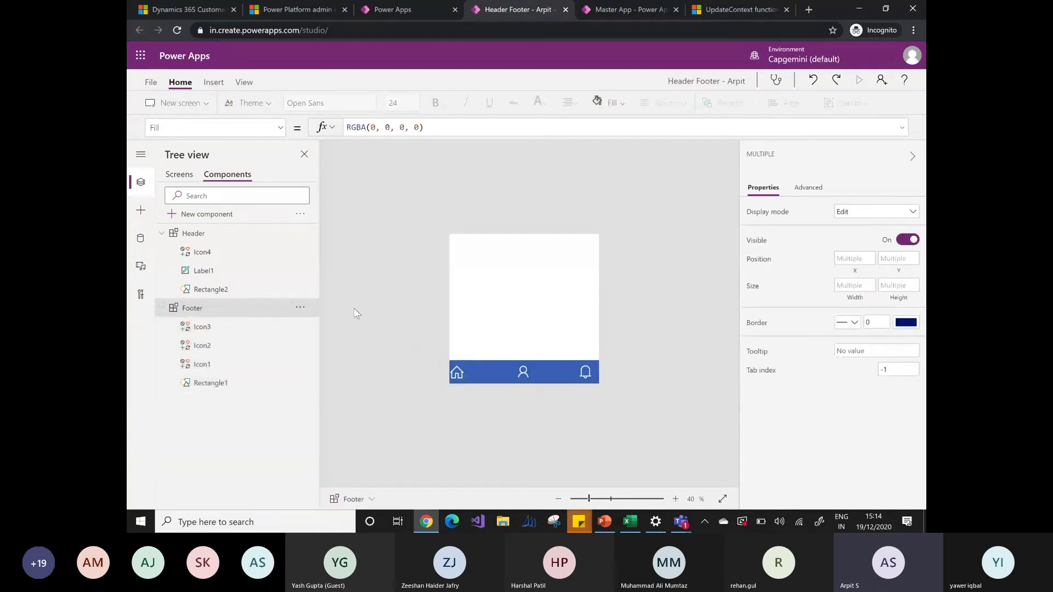
# - Resize the Header's Power Guide label to about 620 by 67
pyautogui.click(243, 241)
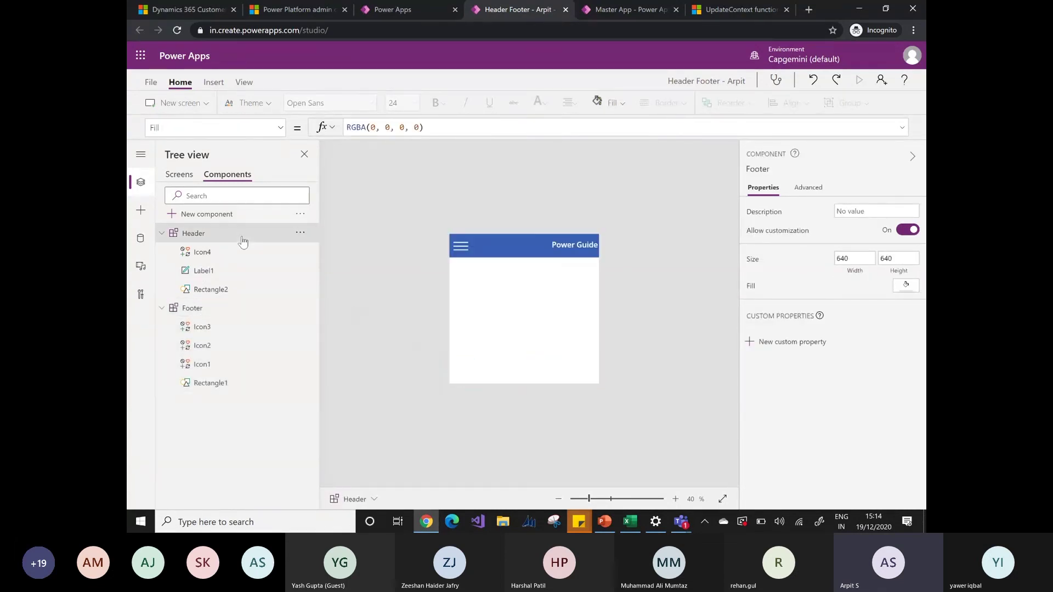
pyautogui.click(567, 248)
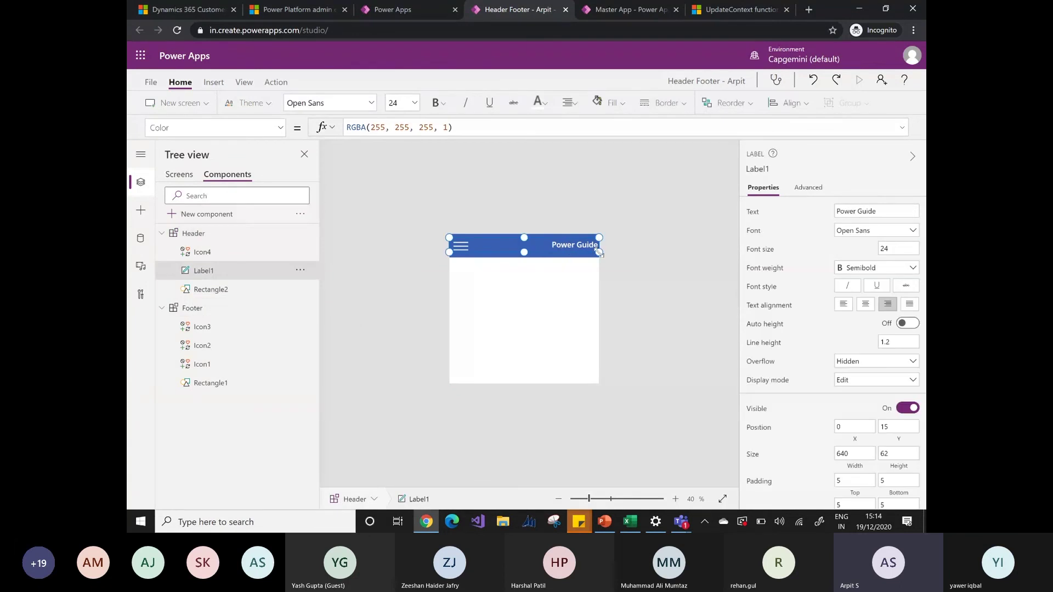
pyautogui.click(214, 310)
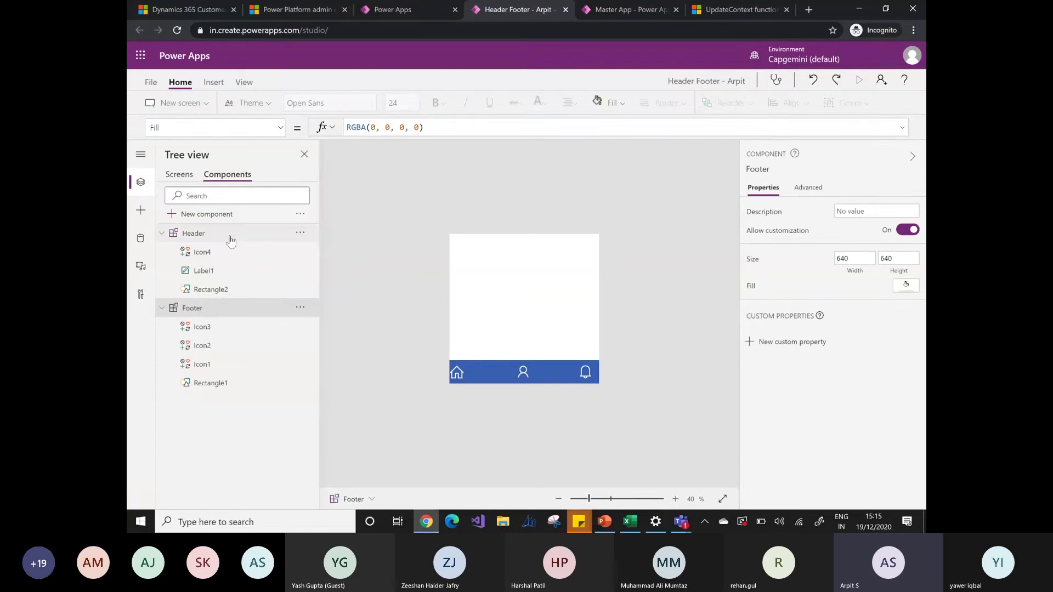
# - Set the Header component's Height property to App.ActiveScreen.Height
pyautogui.click(212, 236)
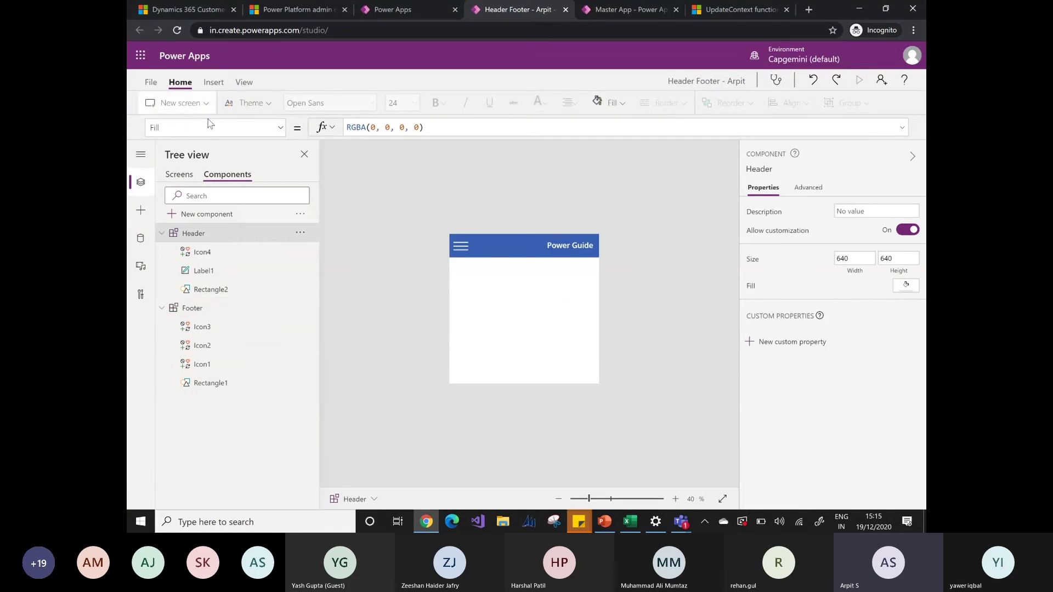
pyautogui.click(255, 132)
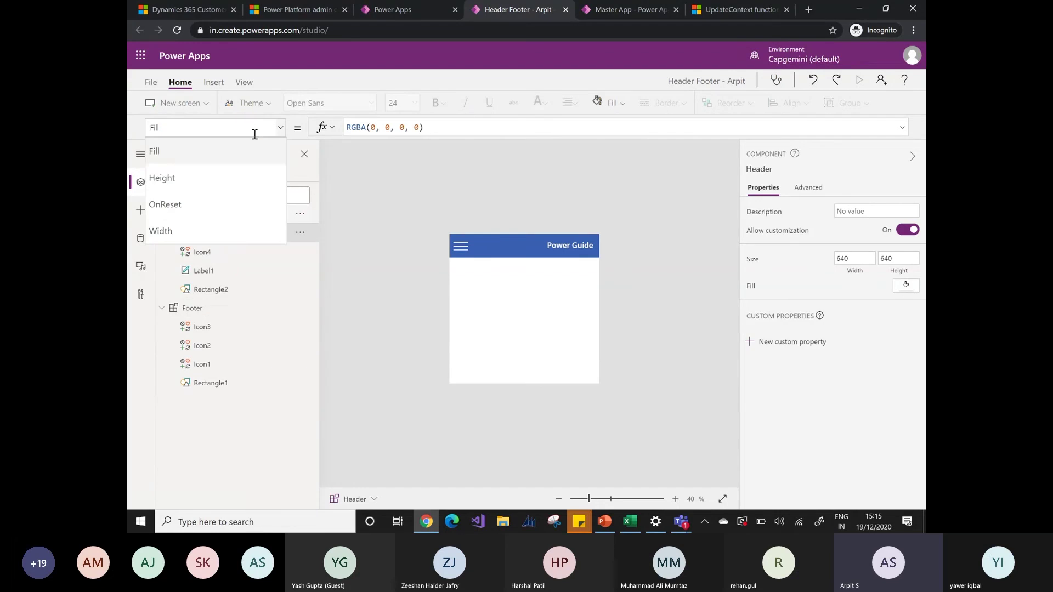
pyautogui.click(209, 177)
pyautogui.moveTo(348, 127); pyautogui.dragTo(361, 128)
pyautogui.write('A')
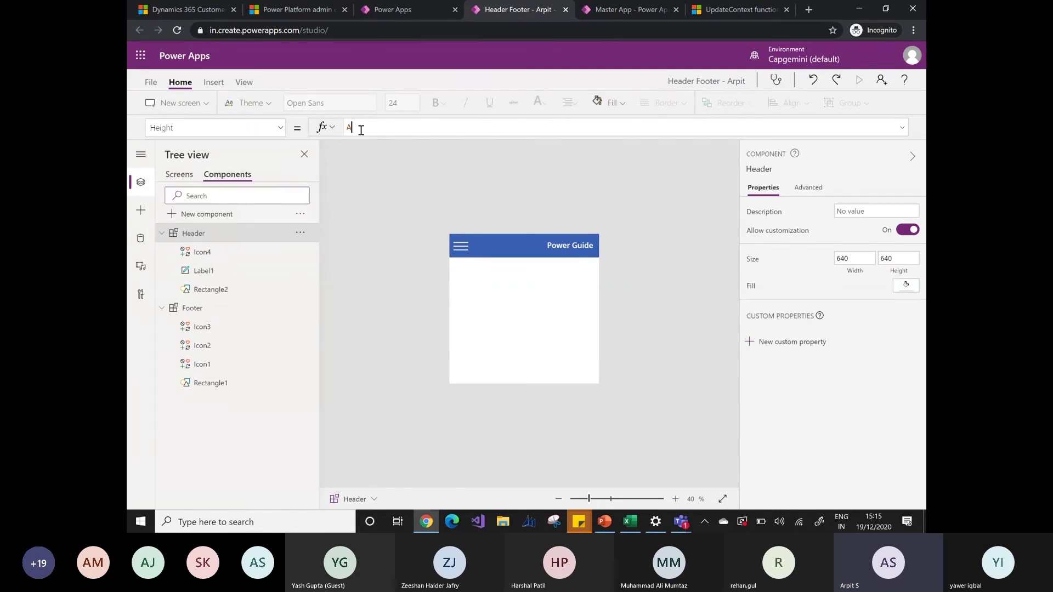
pyautogui.write('pp.A')
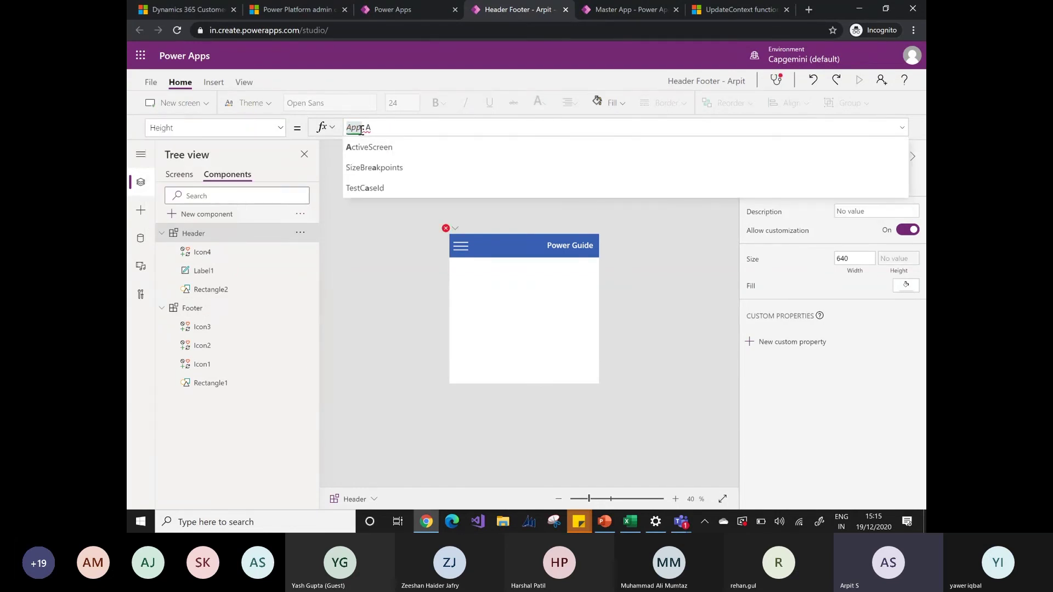
pyautogui.press('Tab')
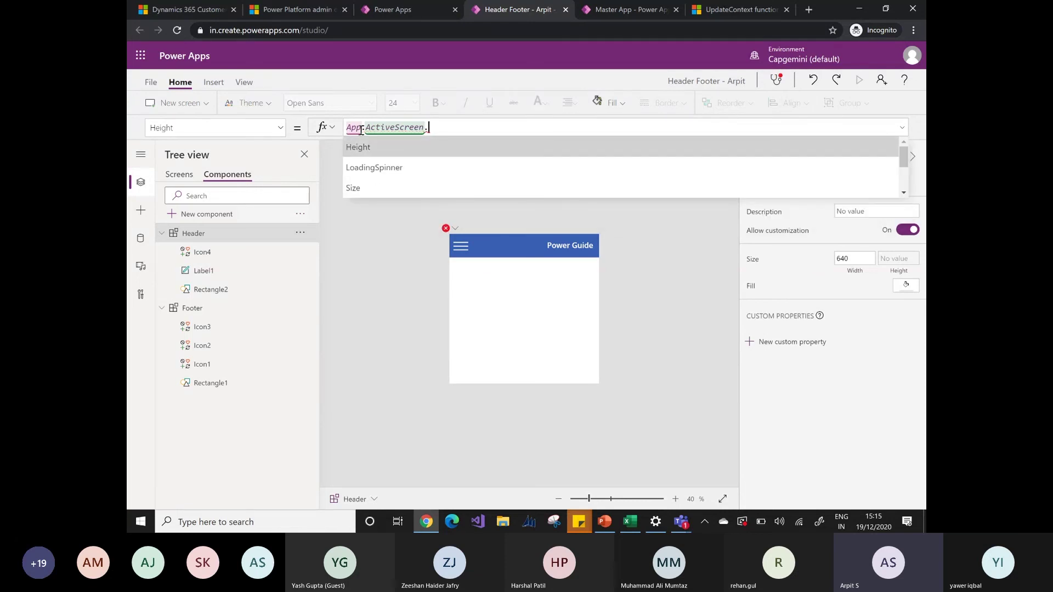
pyautogui.press('Tab')
# - Copy the Header's Height formula App.ActiveScreen.Height to the Footer component's Height property
pyautogui.hotkey('ctrl', 'a')
pyautogui.hotkey('ctrl', 'c')
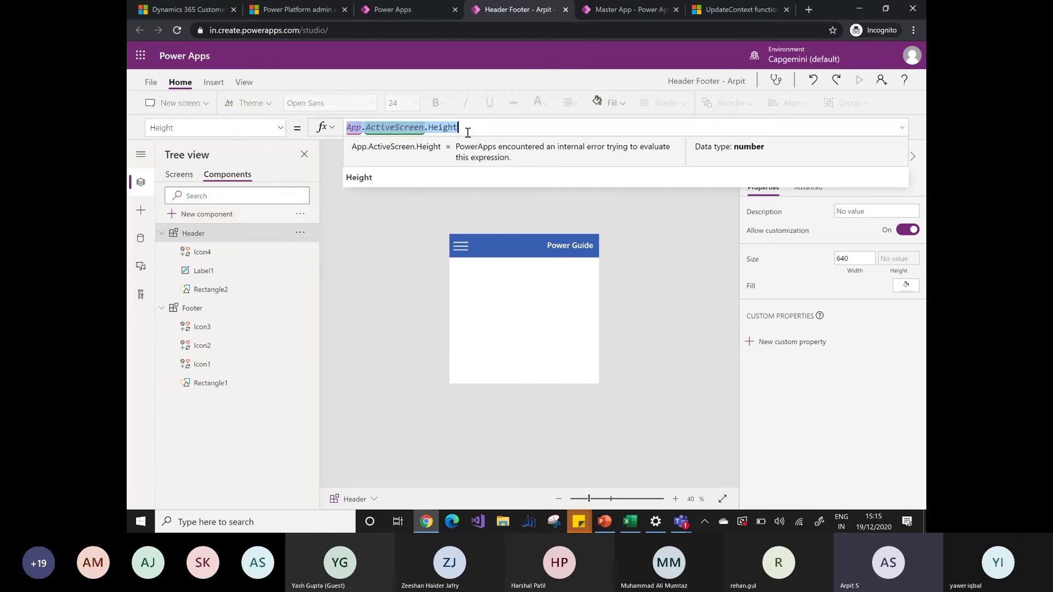
pyautogui.click(193, 308)
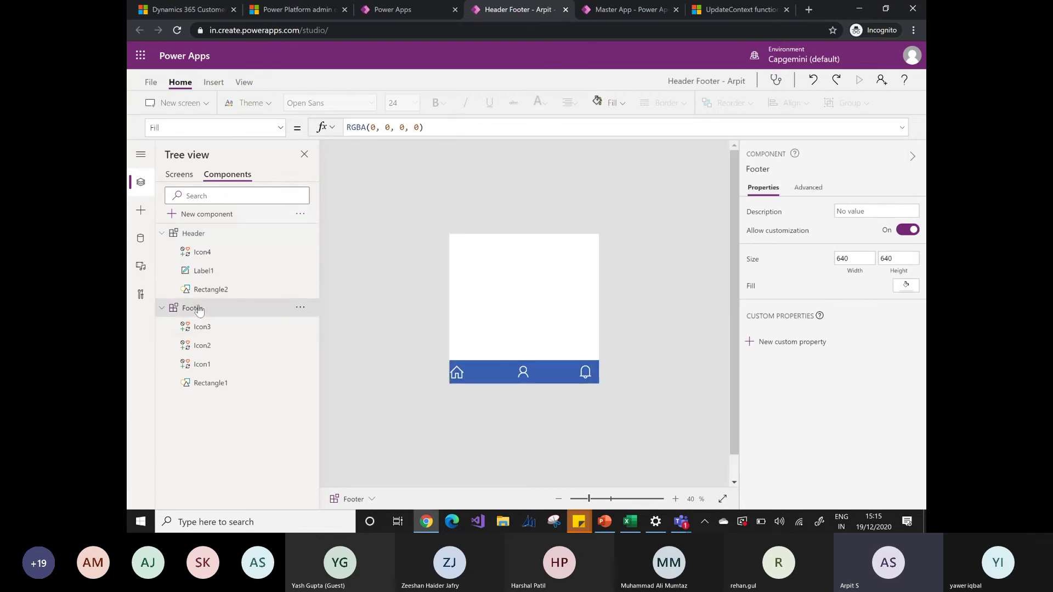
pyautogui.click(200, 128)
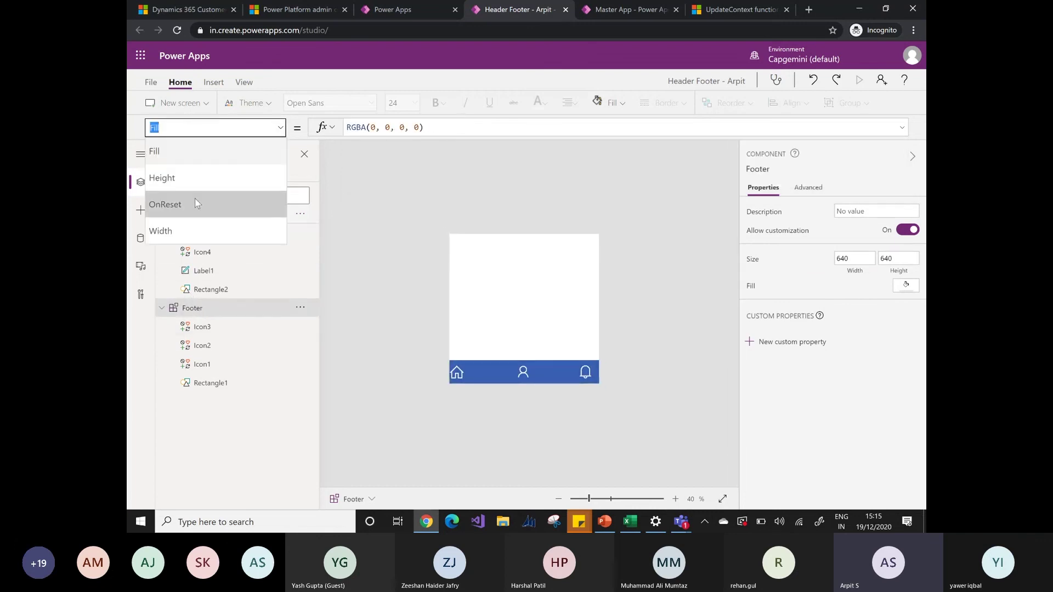
pyautogui.click(185, 178)
pyautogui.click(377, 128)
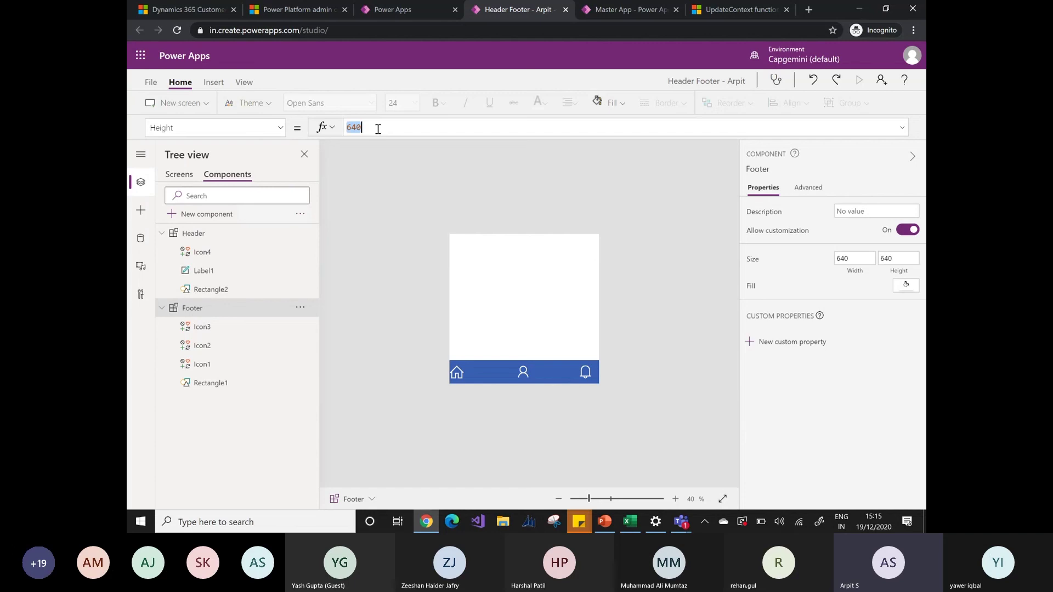
pyautogui.hotkey('ctrl', 'v')
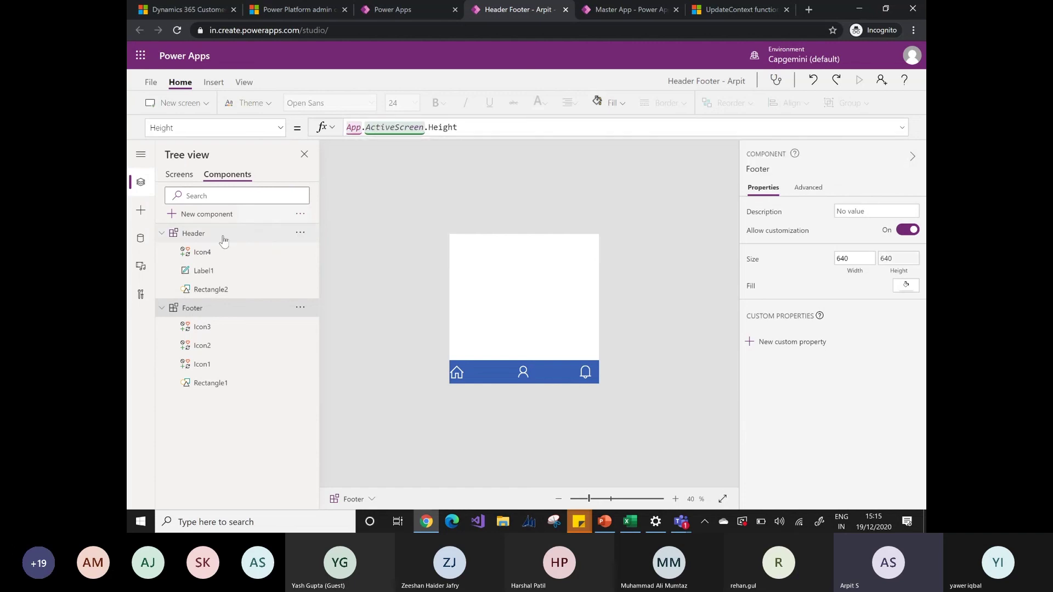
# - Set the Header component's Width property to App.ActiveScreen.Width
pyautogui.click(224, 240)
pyautogui.click(204, 136)
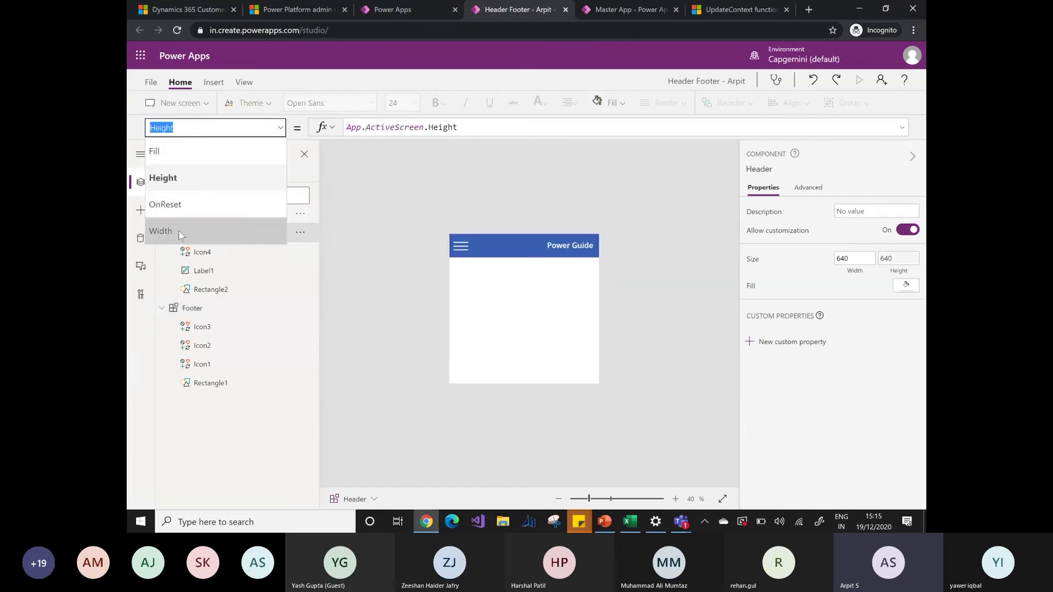
pyautogui.click(161, 231)
pyautogui.click(394, 125)
pyautogui.hotkey('ctrl', 'v')
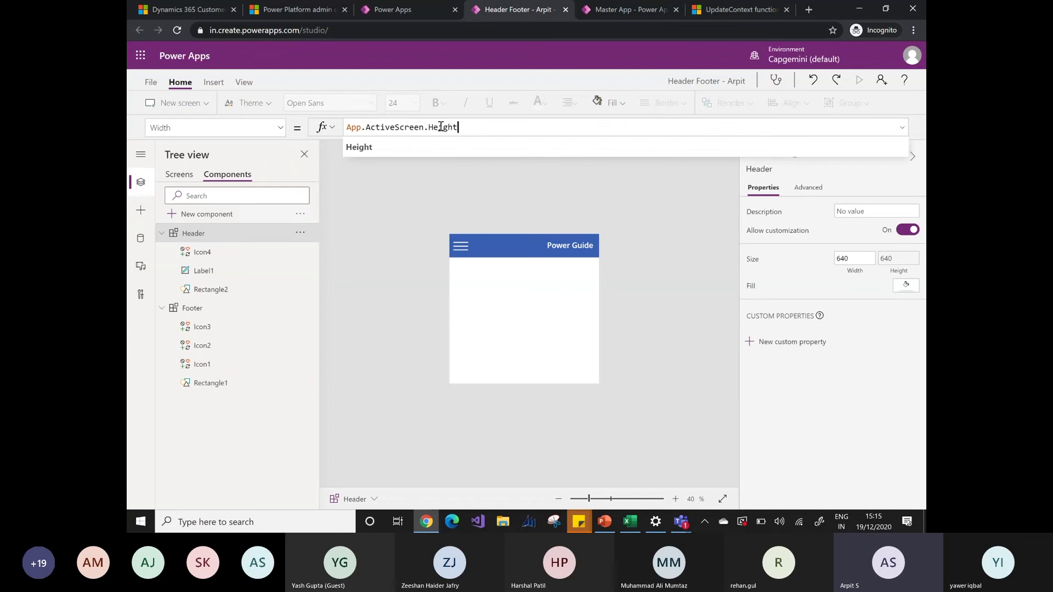
pyautogui.write('Wid')
pyautogui.press('BackSpace')
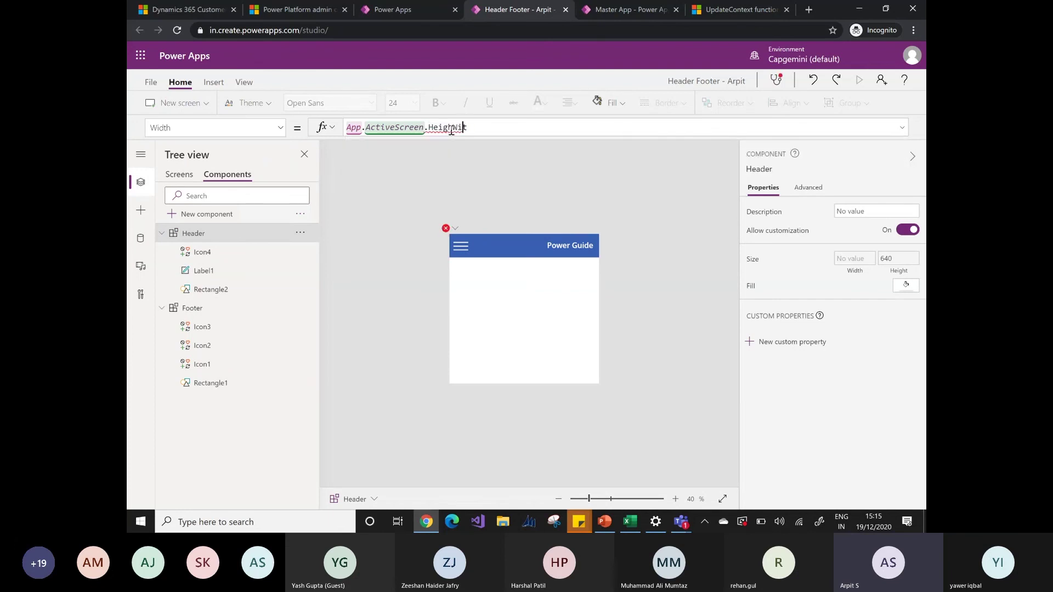
pyautogui.press('BackSpace')
pyautogui.press('BackSpace')
pyautogui.press('BackSpace')
pyautogui.press('BackSpace')
pyautogui.press('BackSpace')
pyautogui.press('BackSpace')
pyautogui.press('BackSpace')
pyautogui.press('BackSpace')
pyautogui.press('BackSpace')
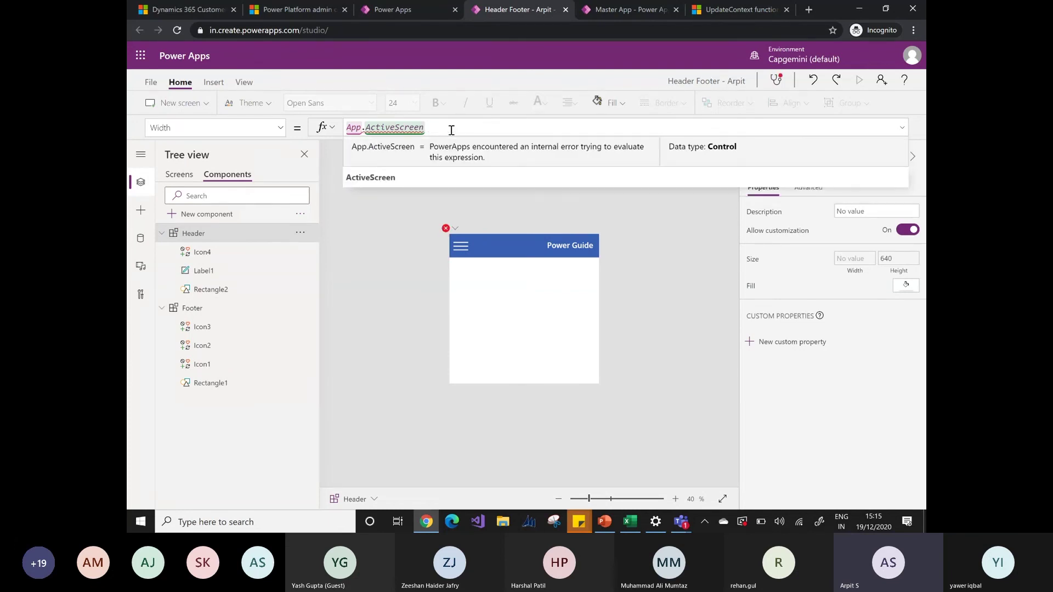
pyautogui.write('.Width')
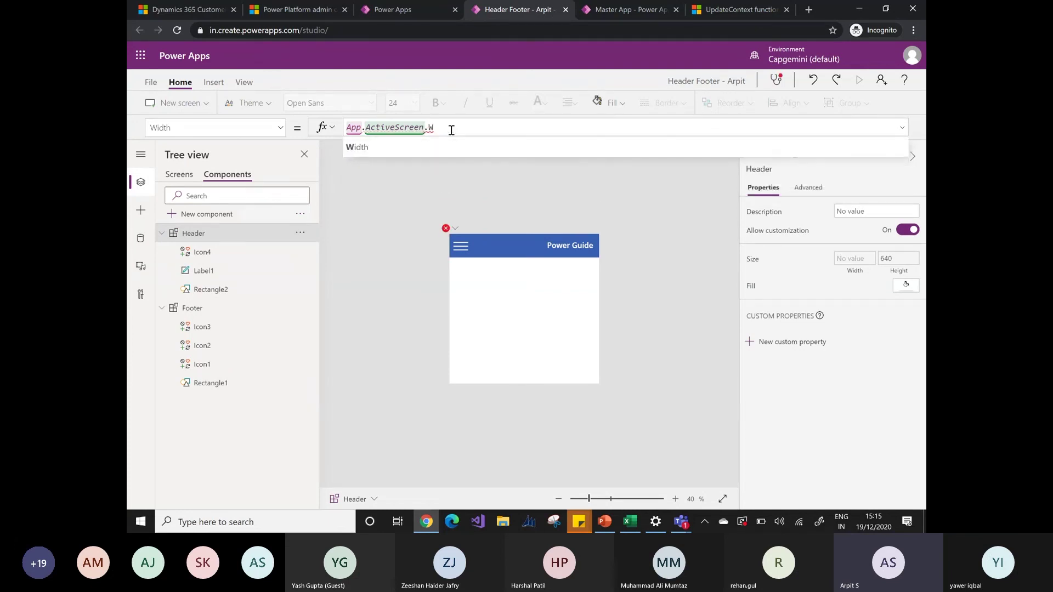
# - Set the Footer component's Width property to App.ActiveScreen.Width
pyautogui.click(217, 313)
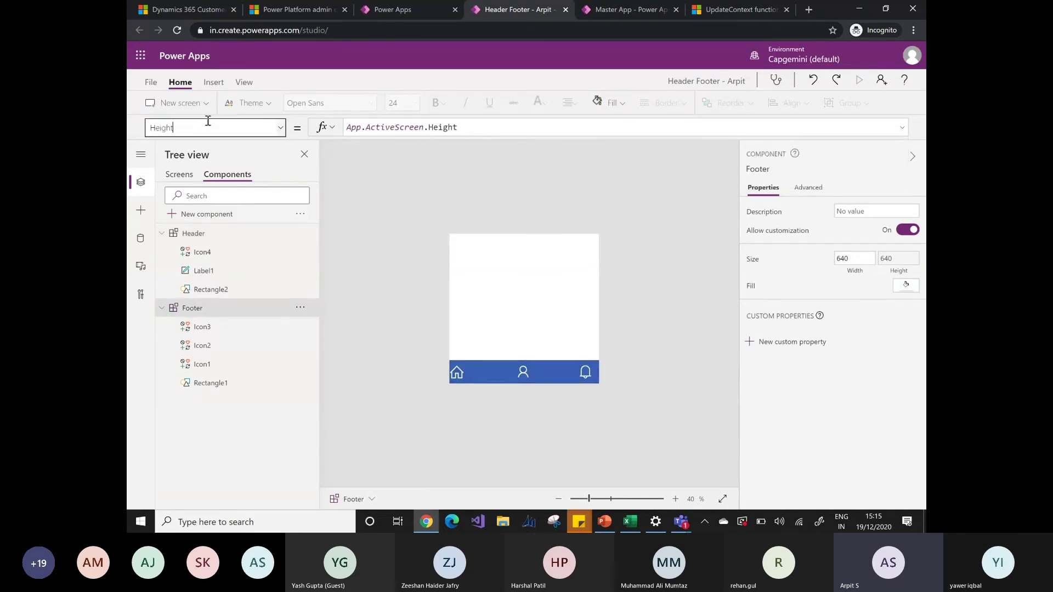
pyautogui.click(208, 125)
pyautogui.click(182, 230)
pyautogui.click(396, 125)
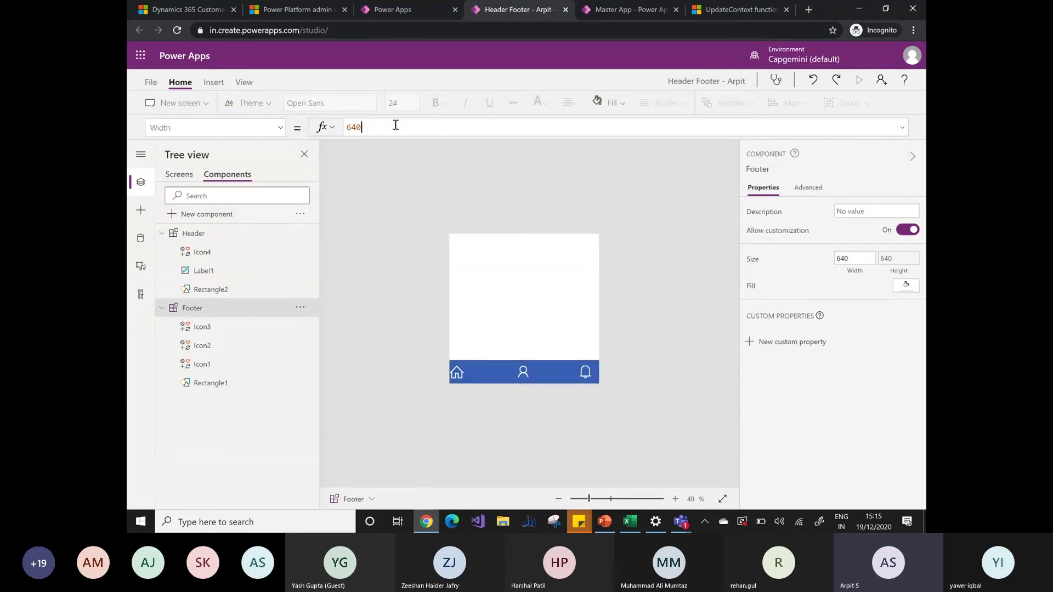
pyautogui.hotkey('ctrl', 'a')
pyautogui.write('App.ActiveScreen.Width')
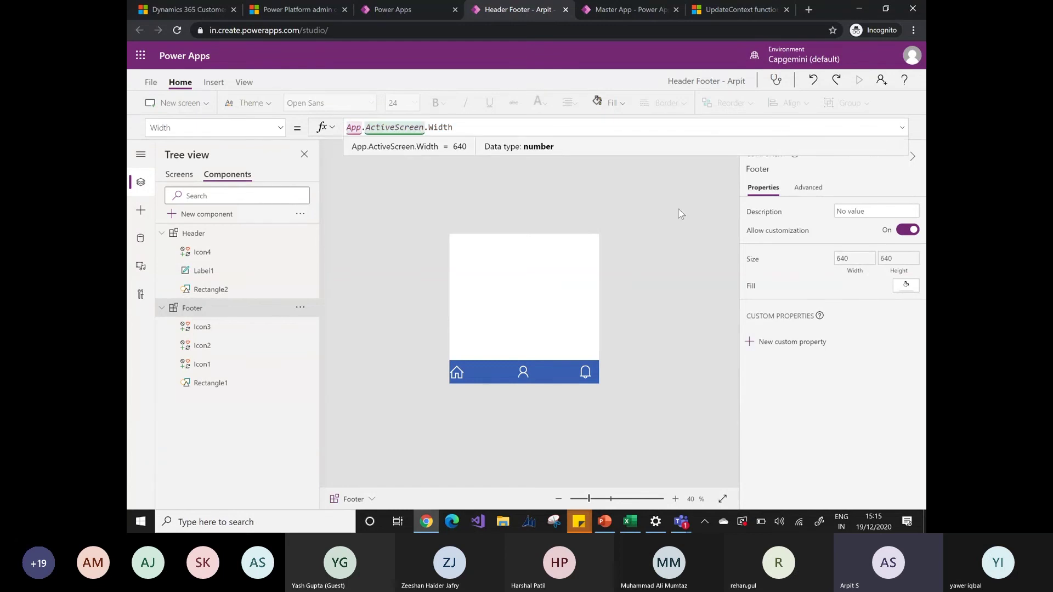
# - Start a new custom property on the Header component with the display name HeaderMsg
pyautogui.click(195, 239)
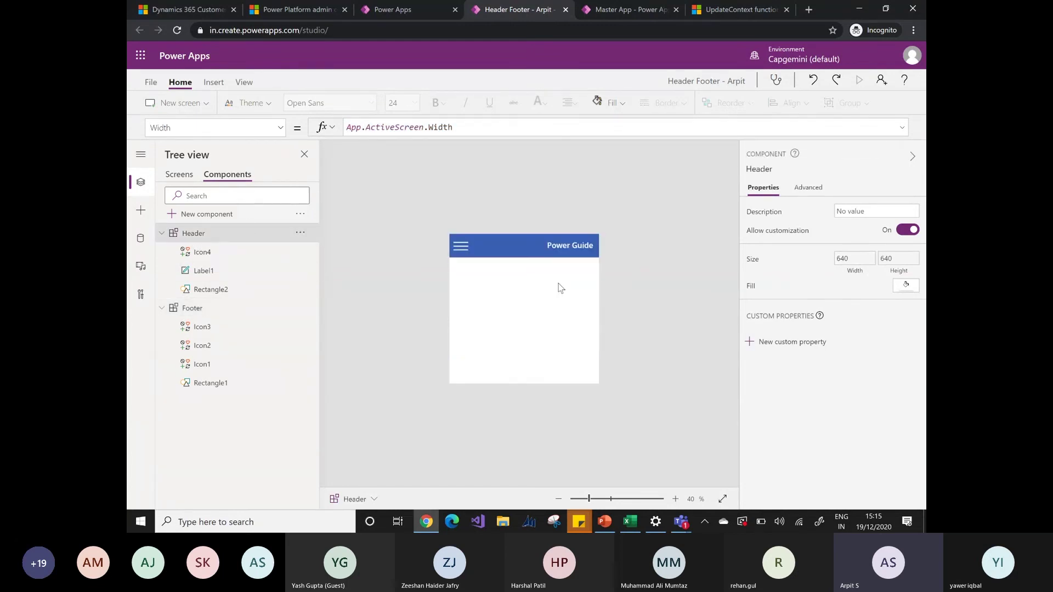
pyautogui.click(567, 244)
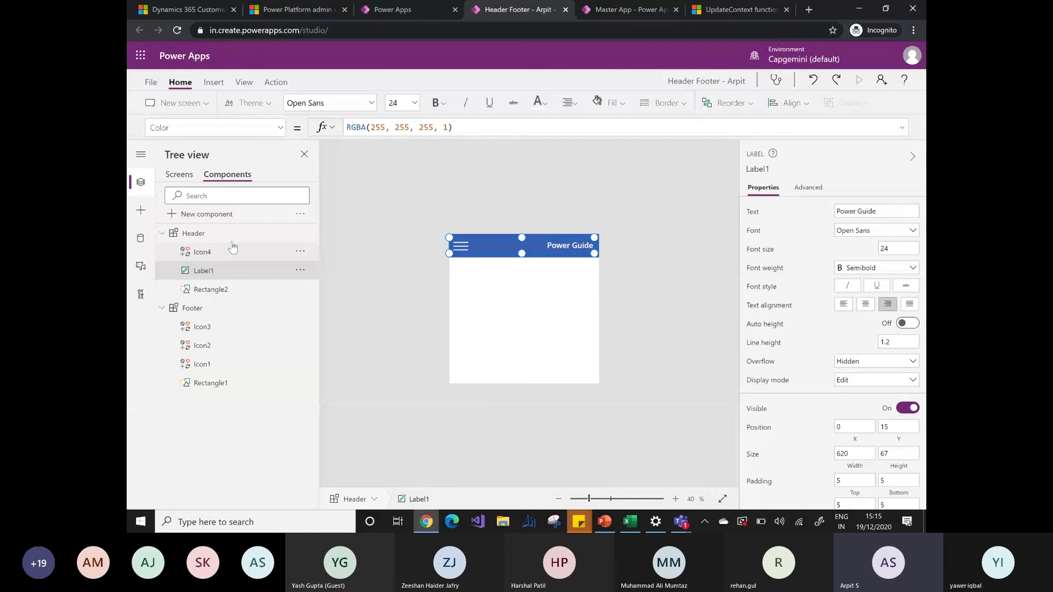
pyautogui.click(196, 233)
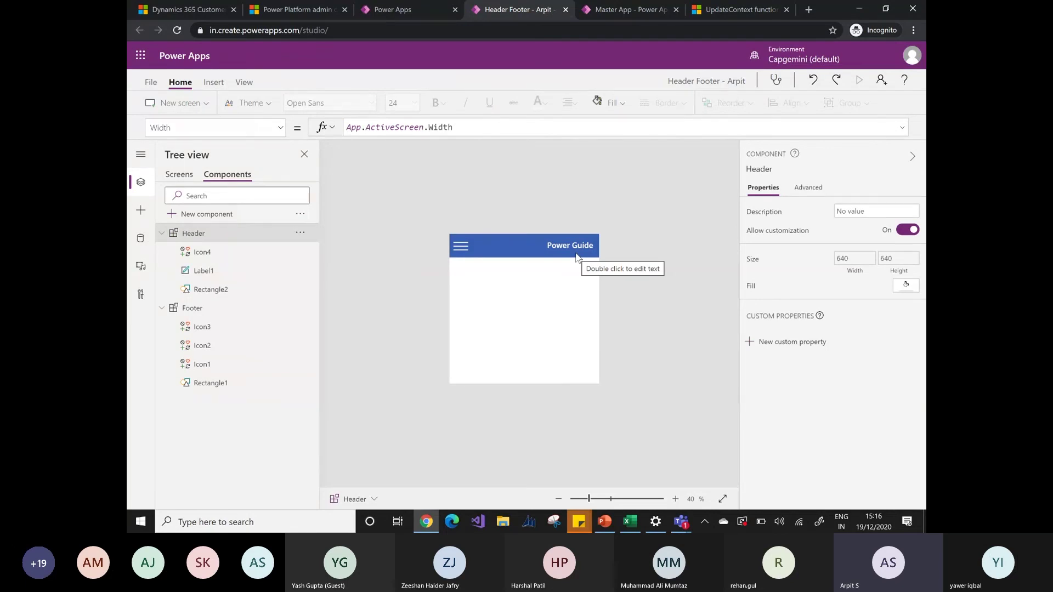
pyautogui.click(796, 343)
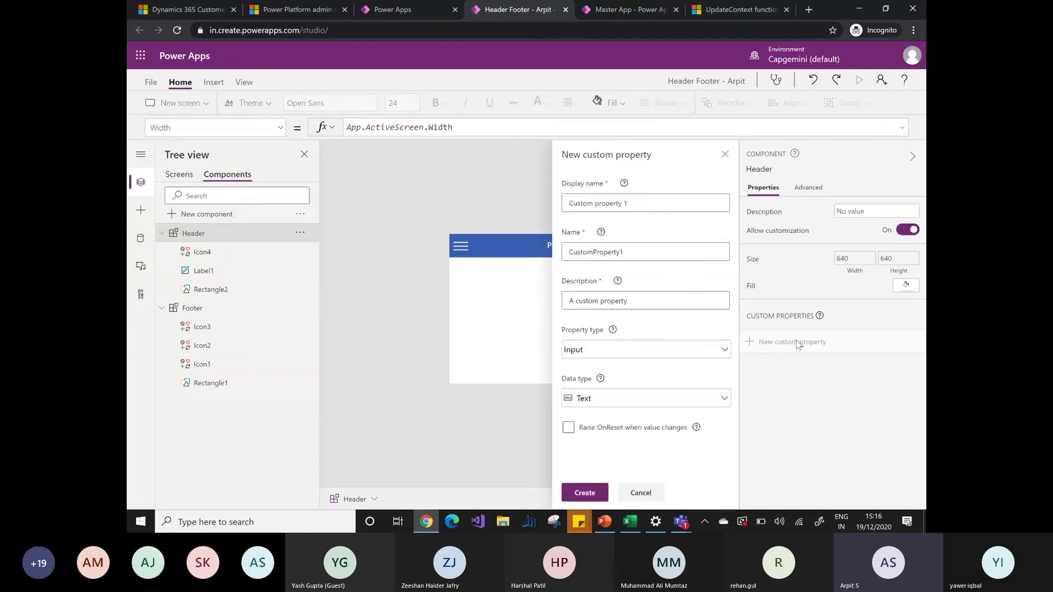
pyautogui.doubleClick(609, 204)
pyautogui.hotkey('ctrl', 'a')
pyautogui.write('Header')
pyautogui.write('Msg')
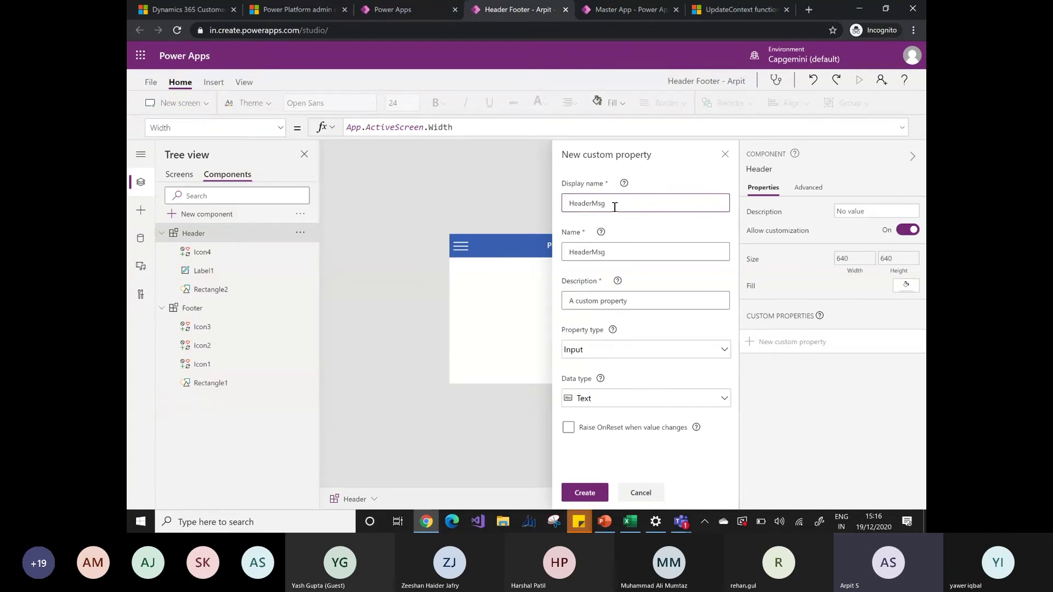
# - Create the HeaderMsg custom property with property type Input and data type Text
pyautogui.click(638, 234)
pyautogui.click(591, 357)
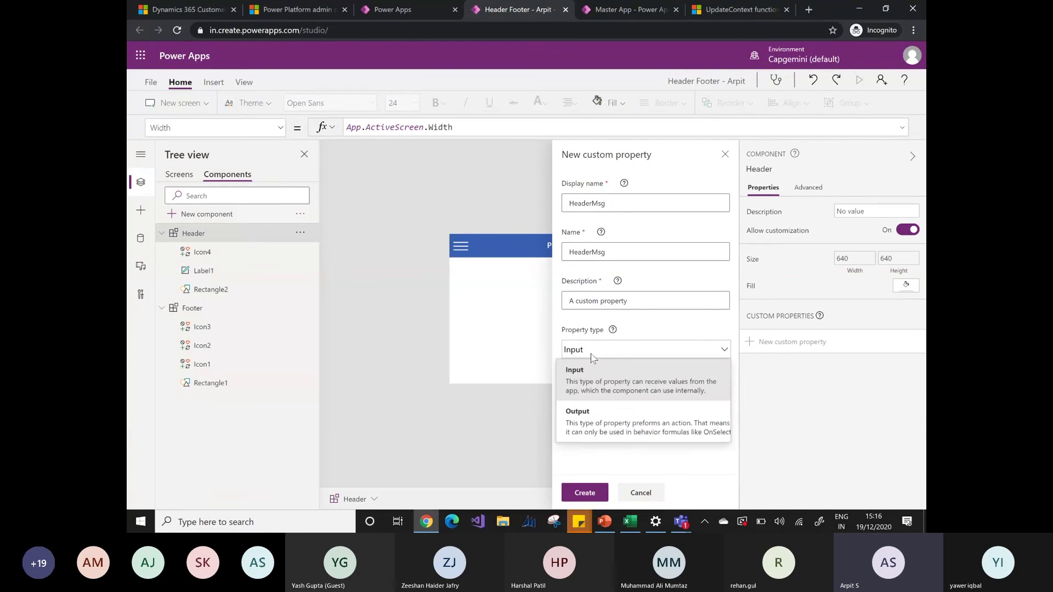
pyautogui.click(591, 363)
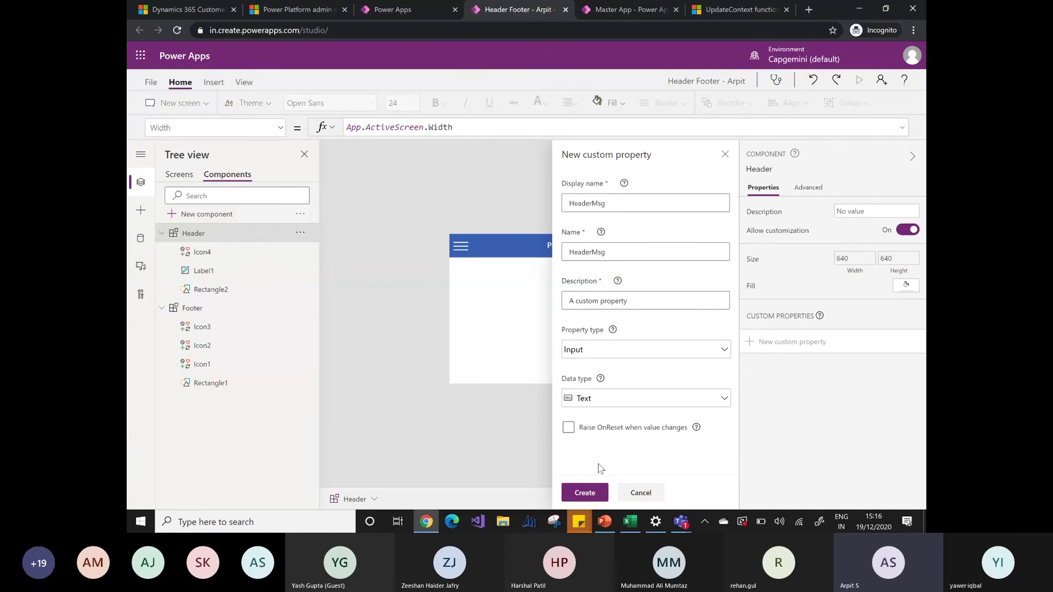
pyautogui.click(589, 353)
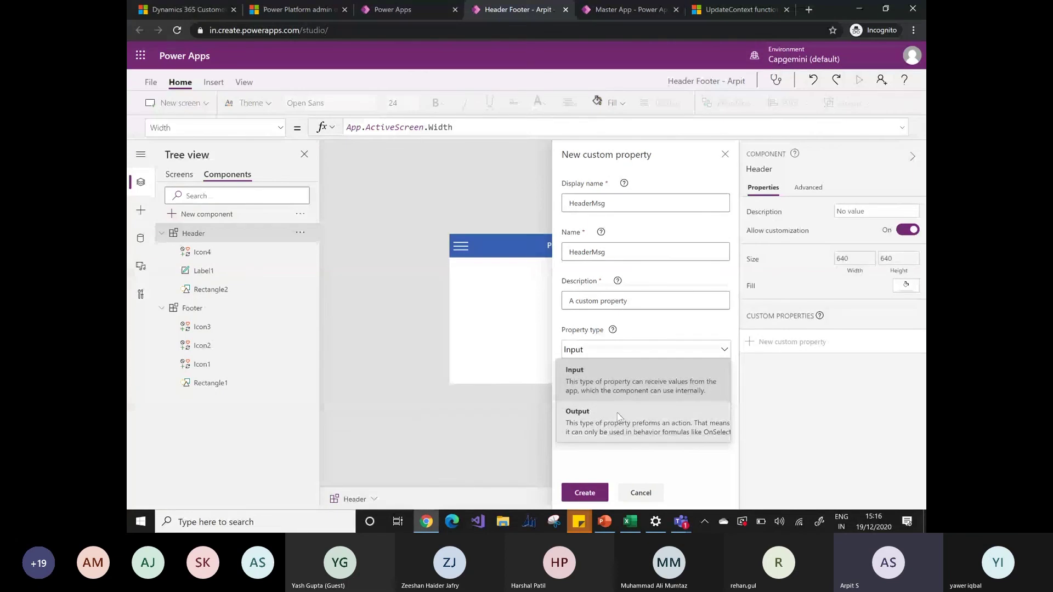
pyautogui.click(452, 298)
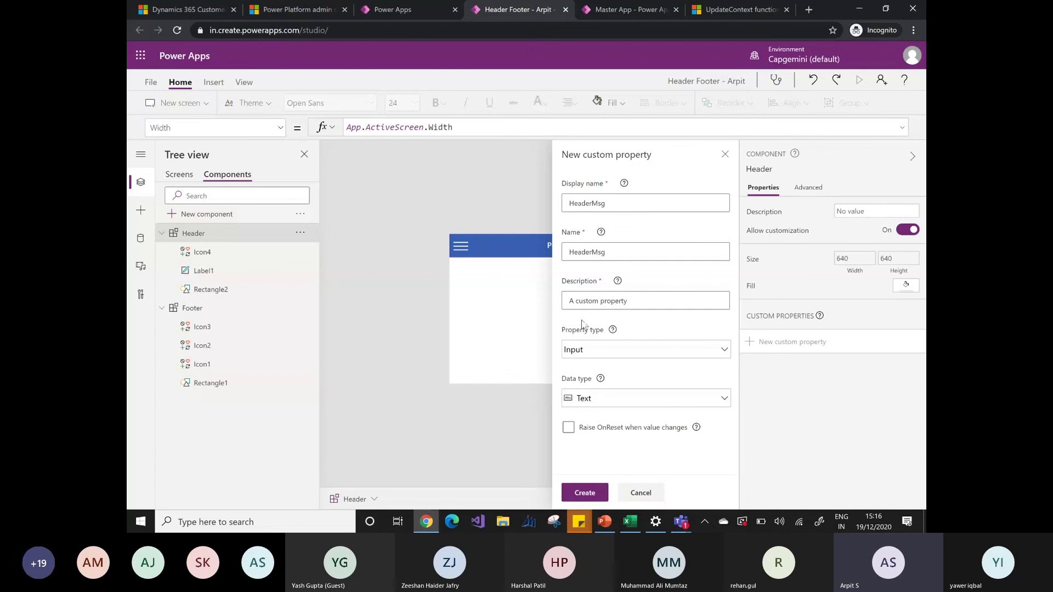
pyautogui.click(666, 397)
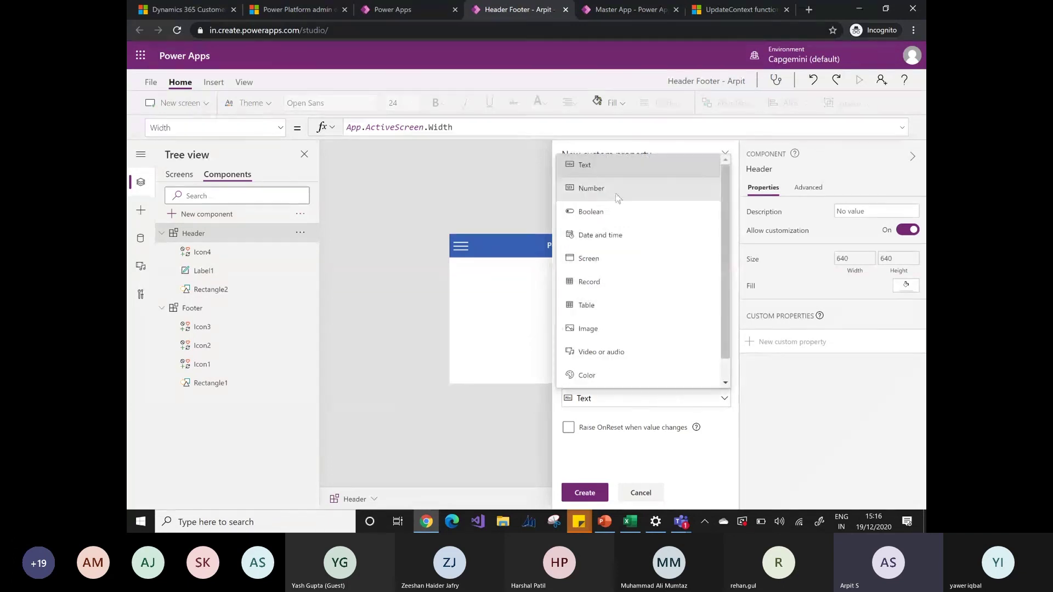
pyautogui.click(583, 419)
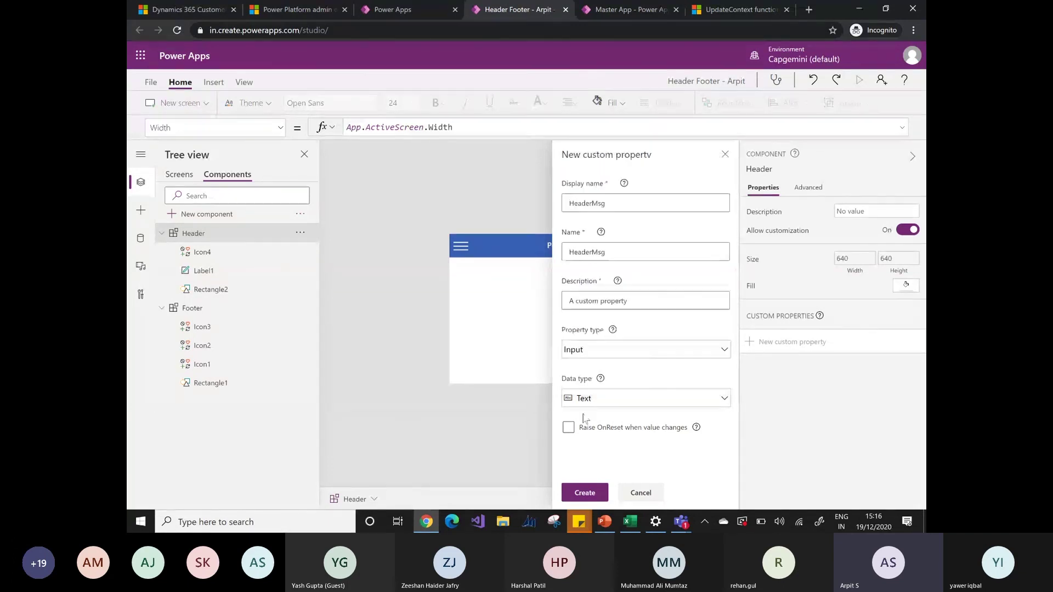
pyautogui.click(583, 492)
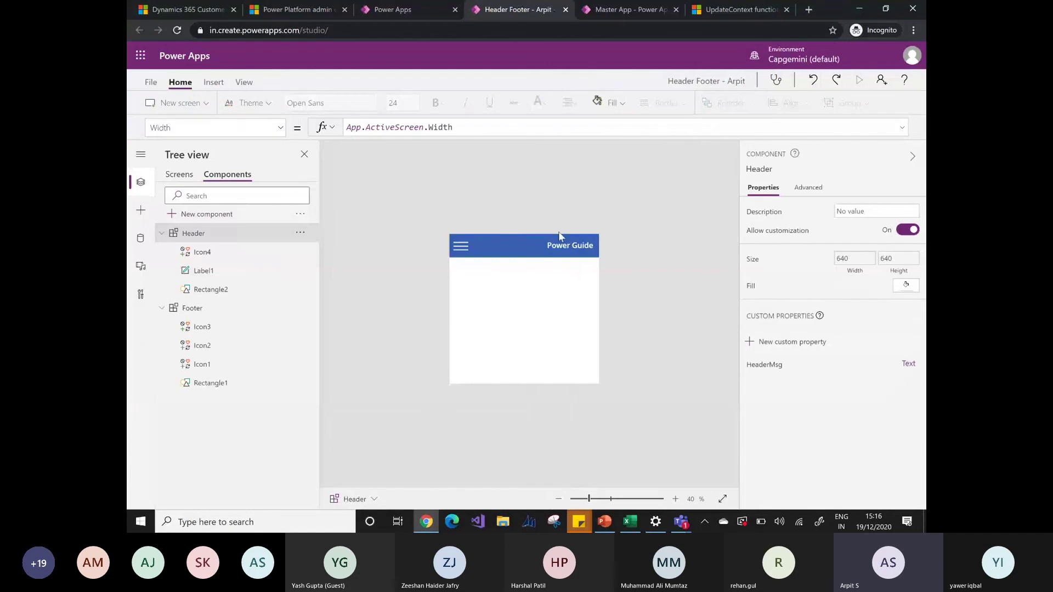
# - Set the Text property of the Header's title label to the formula Header.HeaderMsg
pyautogui.click(565, 243)
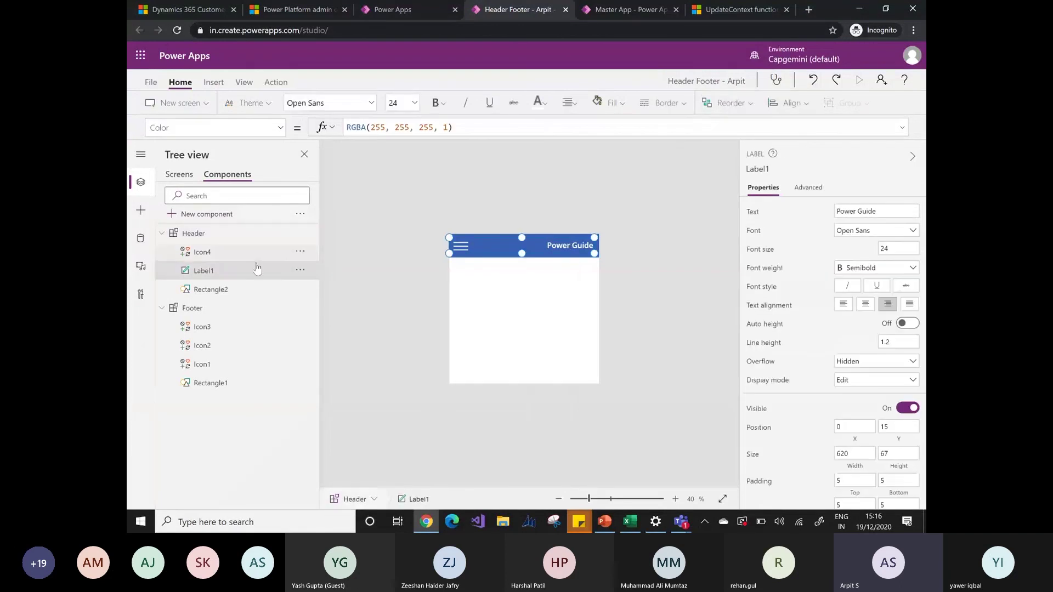
pyautogui.click(212, 125)
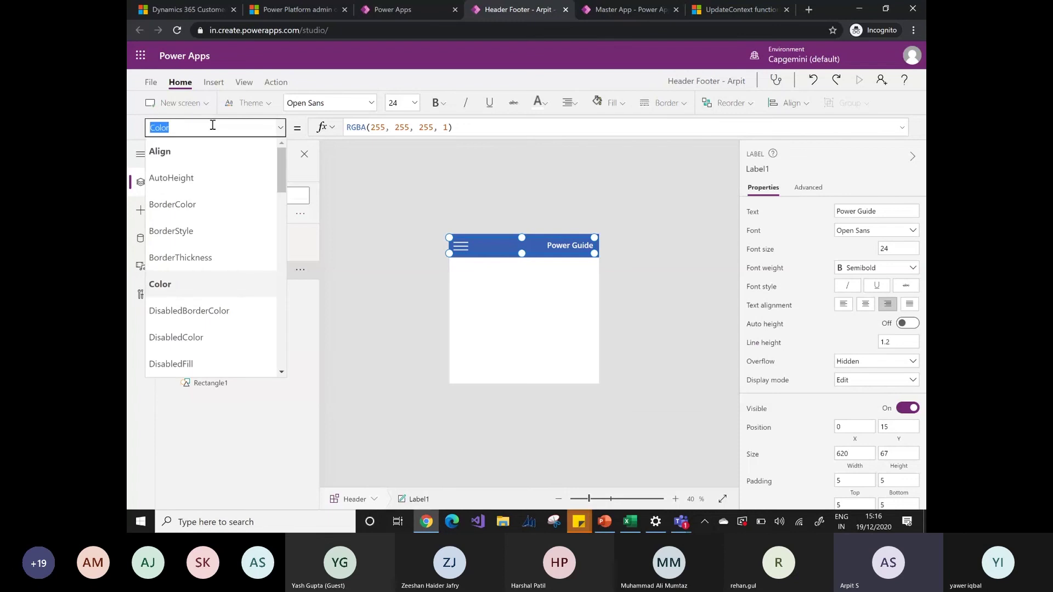
pyautogui.write('Text')
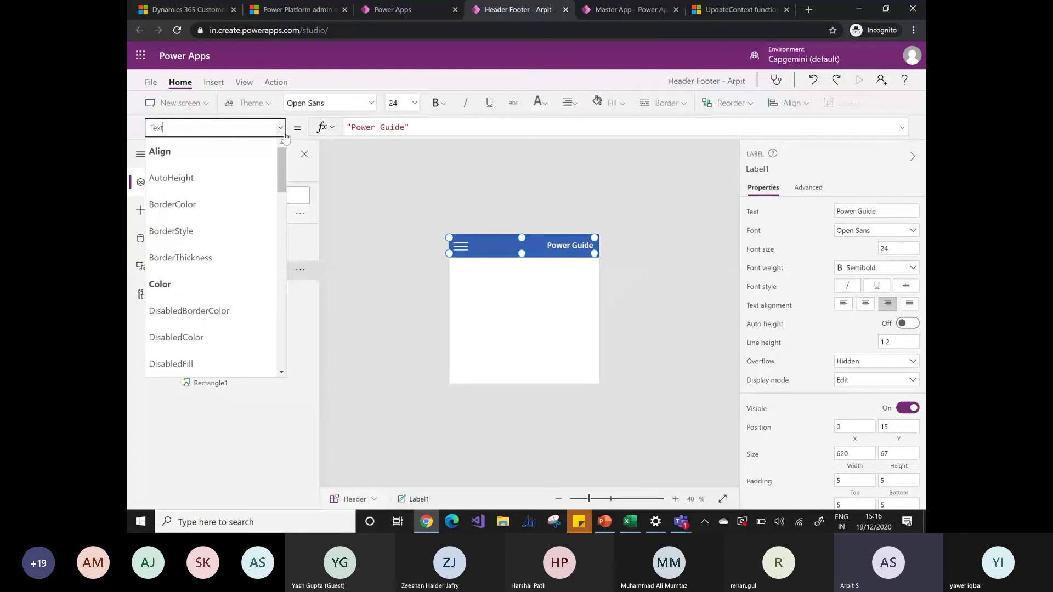
pyautogui.click(418, 124)
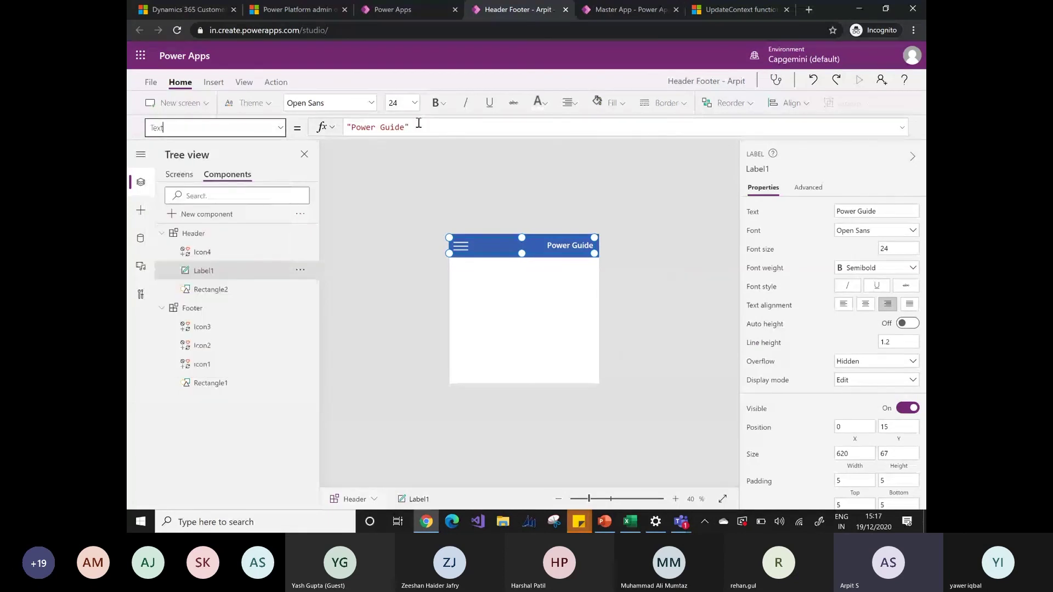
pyautogui.hotkey('ctrl', 'a')
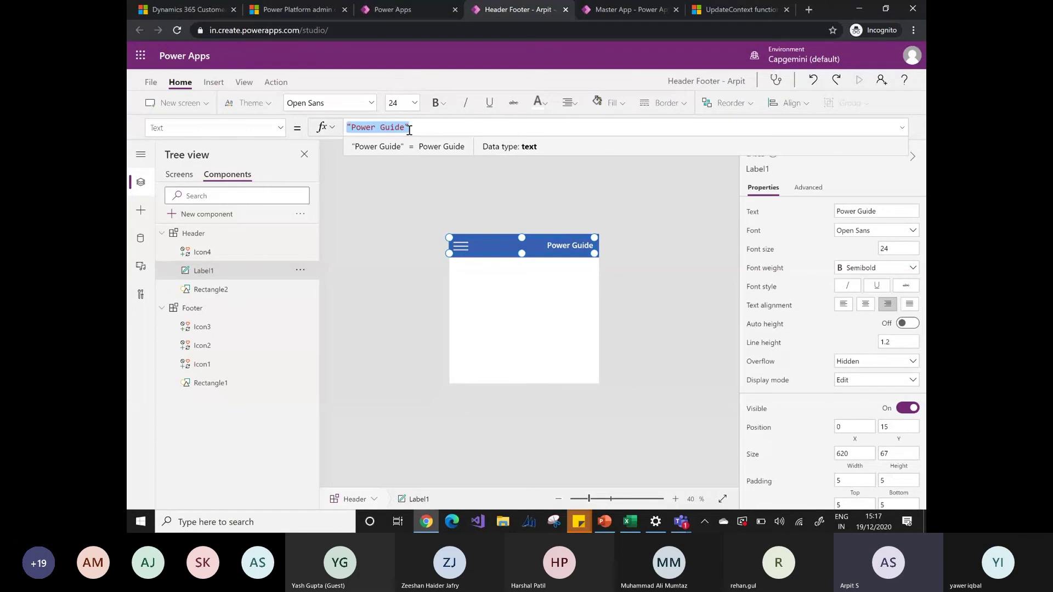
pyautogui.write('Header')
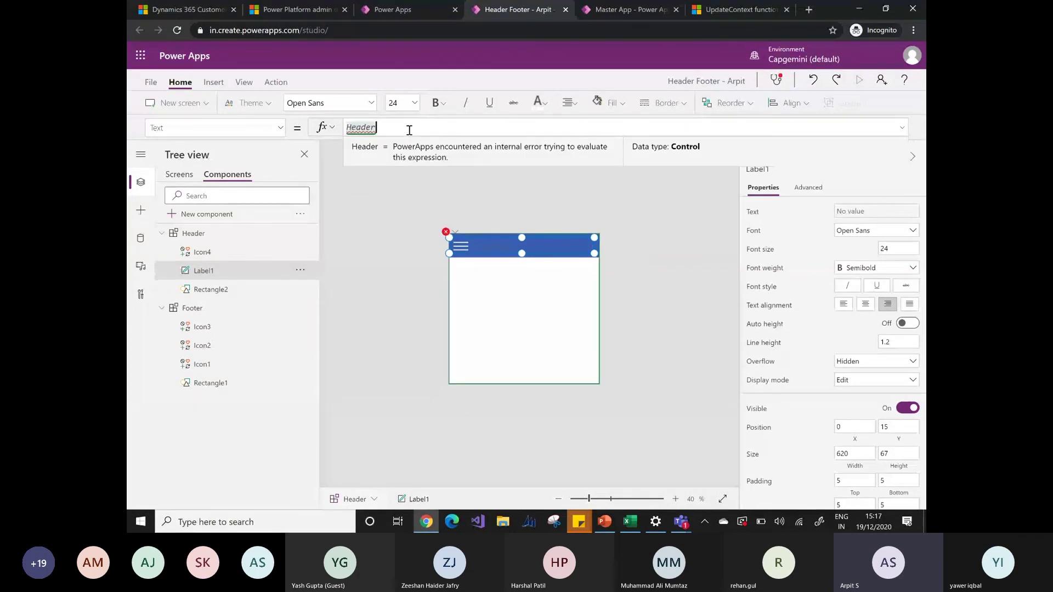
pyautogui.write('.')
pyautogui.press('Tab')
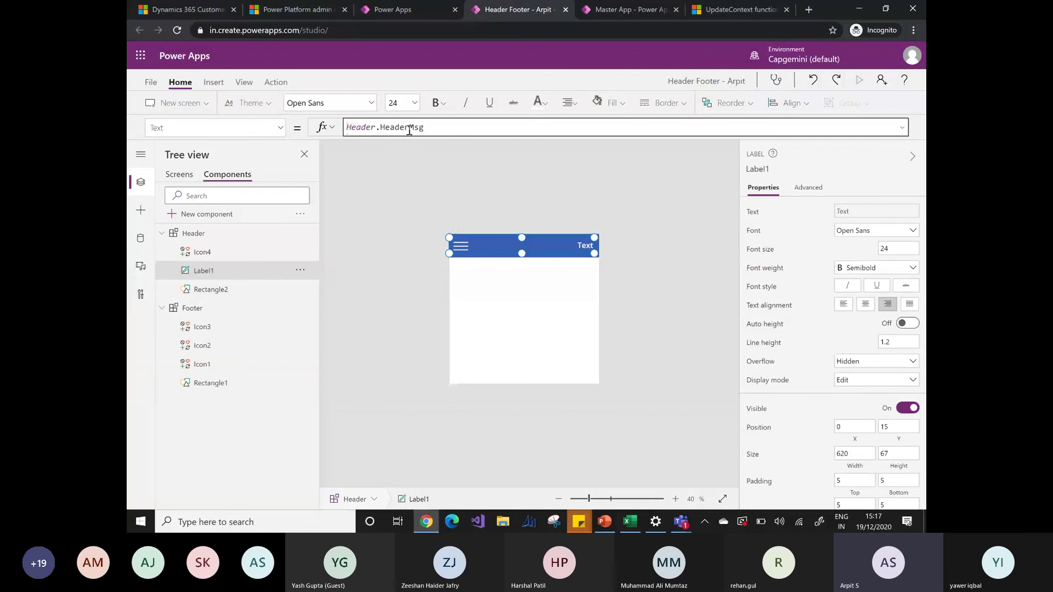
pyautogui.click(624, 189)
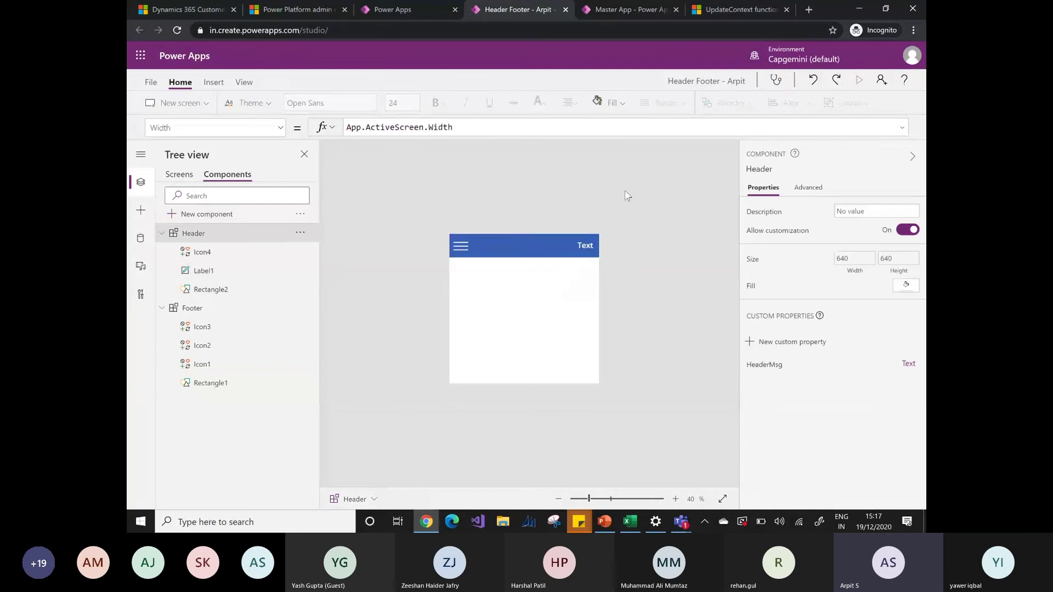
# - Save the component library to the cloud under its existing name and return to the editor
pyautogui.click(151, 82)
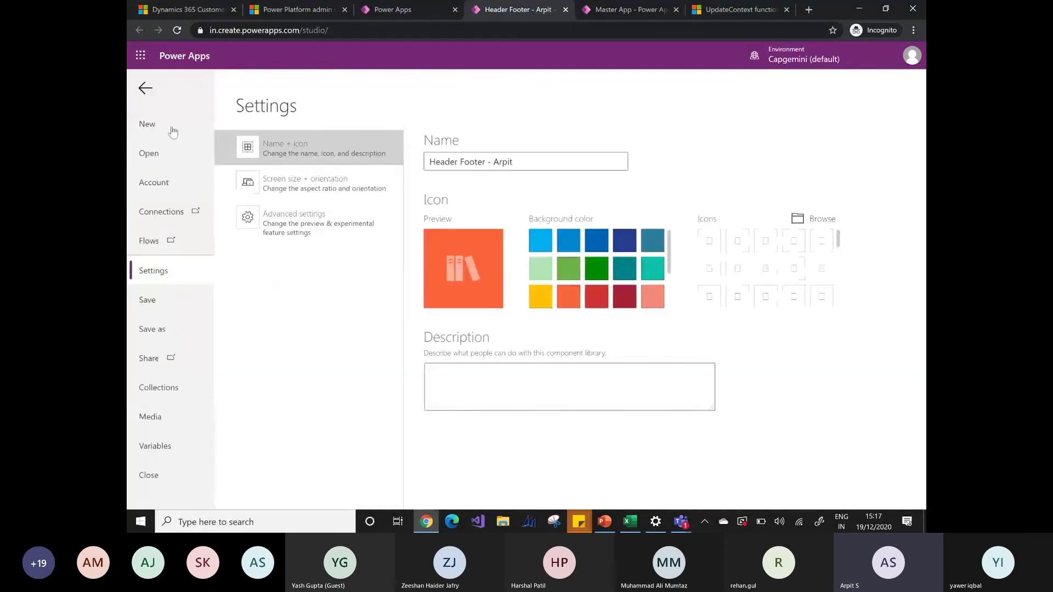
pyautogui.click(167, 304)
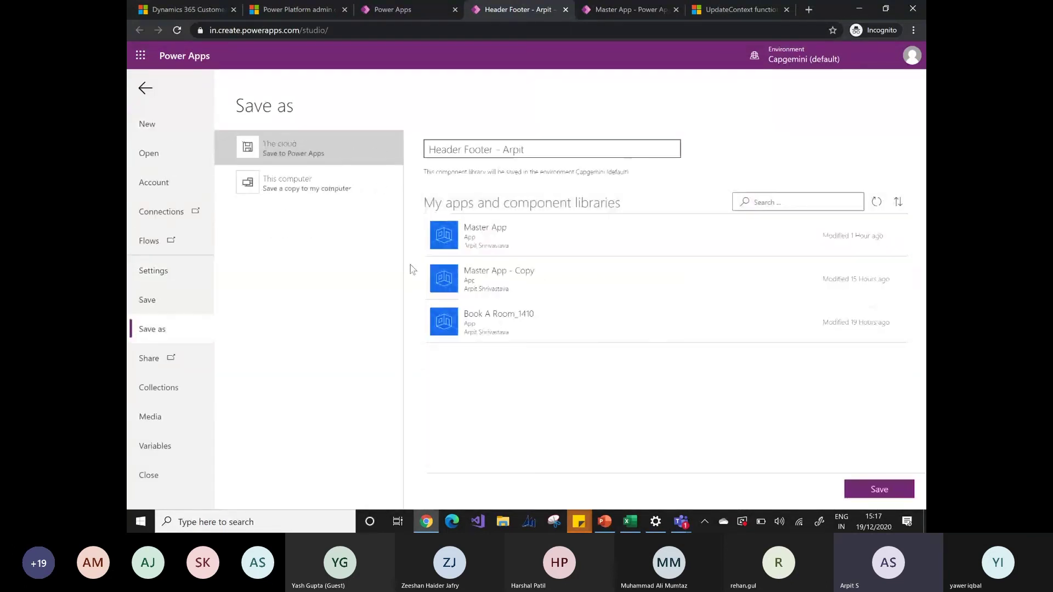
pyautogui.click(882, 491)
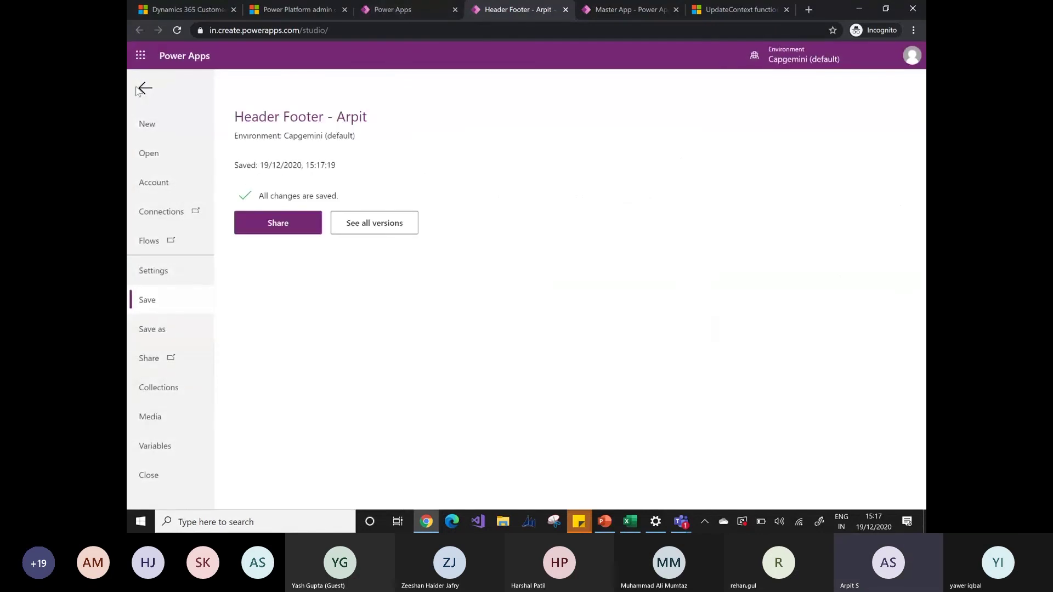
pyautogui.click(143, 89)
# - Switch to Master App and, from its CreateContact-Success screen, import the Footer and Header components from the saved library
pyautogui.click(392, 11)
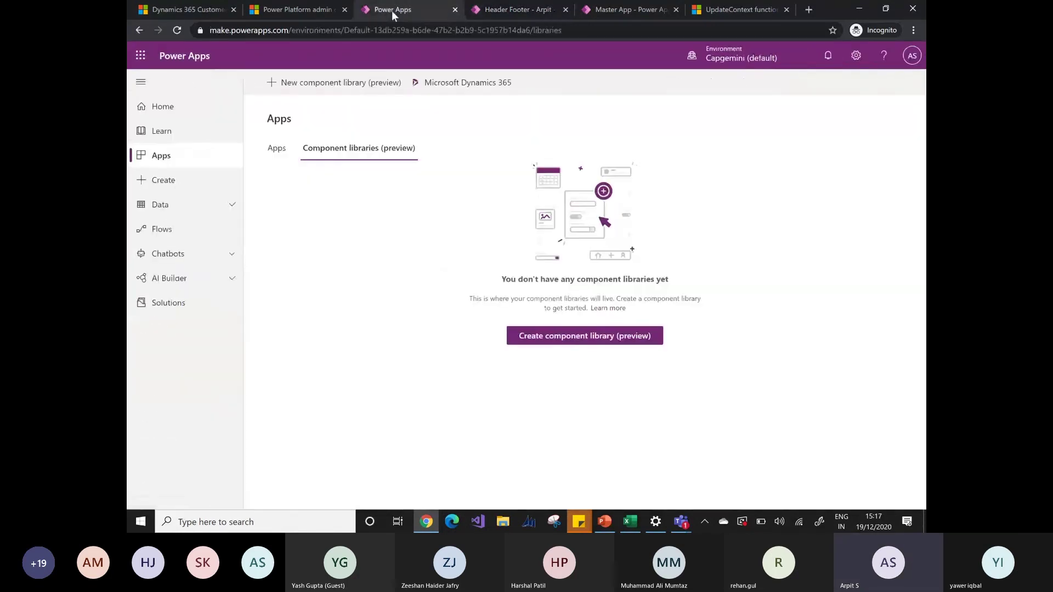
pyautogui.click(628, 10)
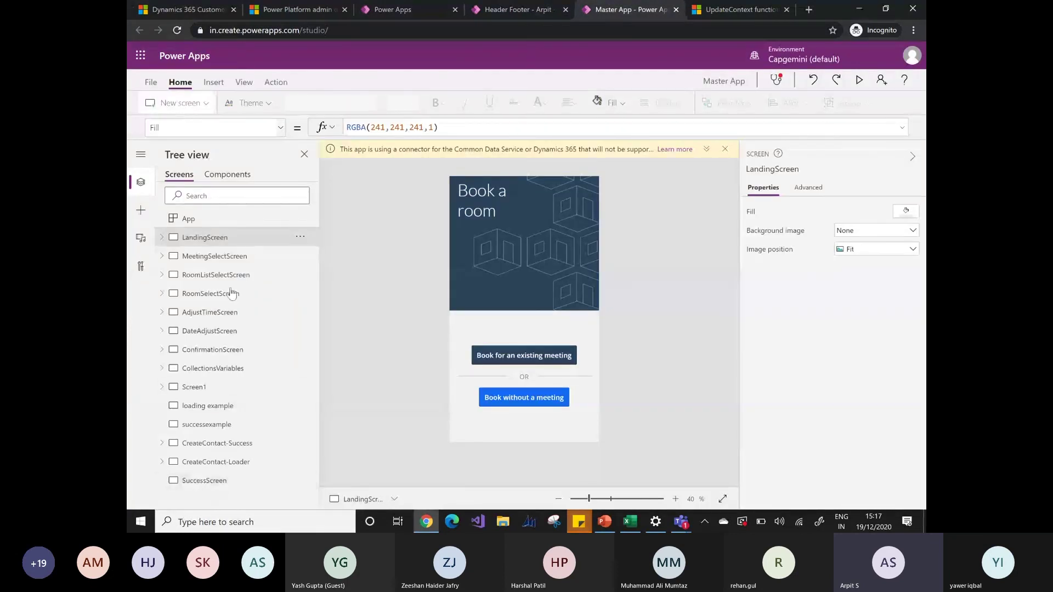
pyautogui.click(234, 445)
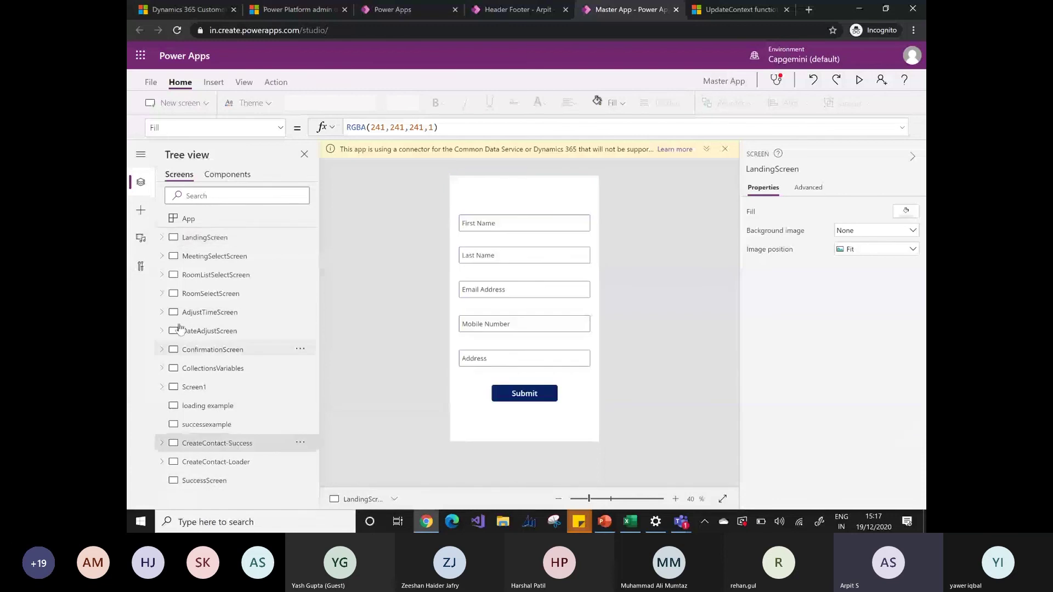
pyautogui.click(143, 212)
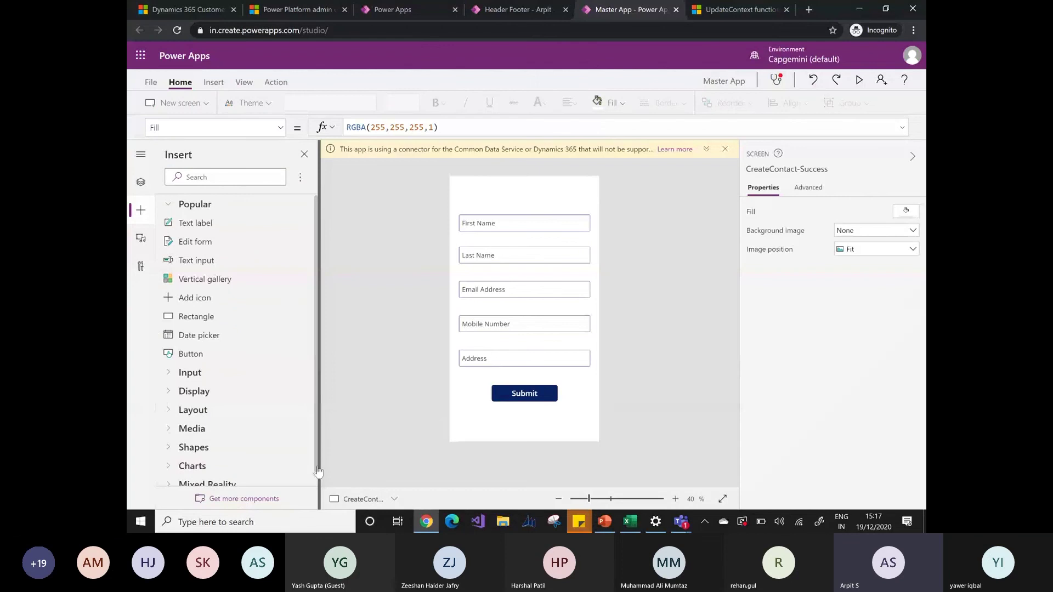
pyautogui.click(244, 499)
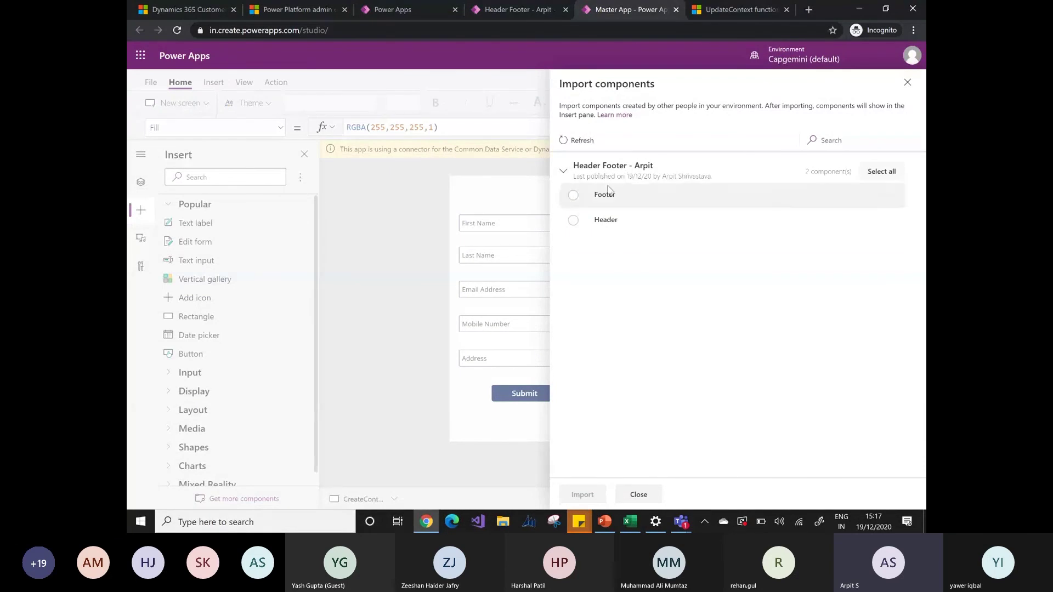
pyautogui.click(895, 178)
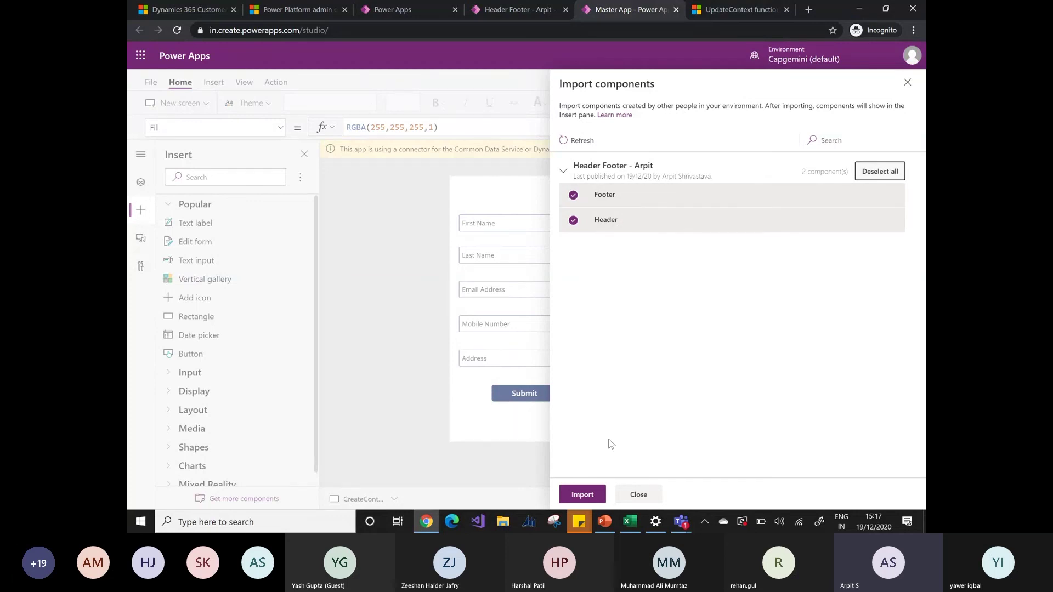
pyautogui.click(581, 495)
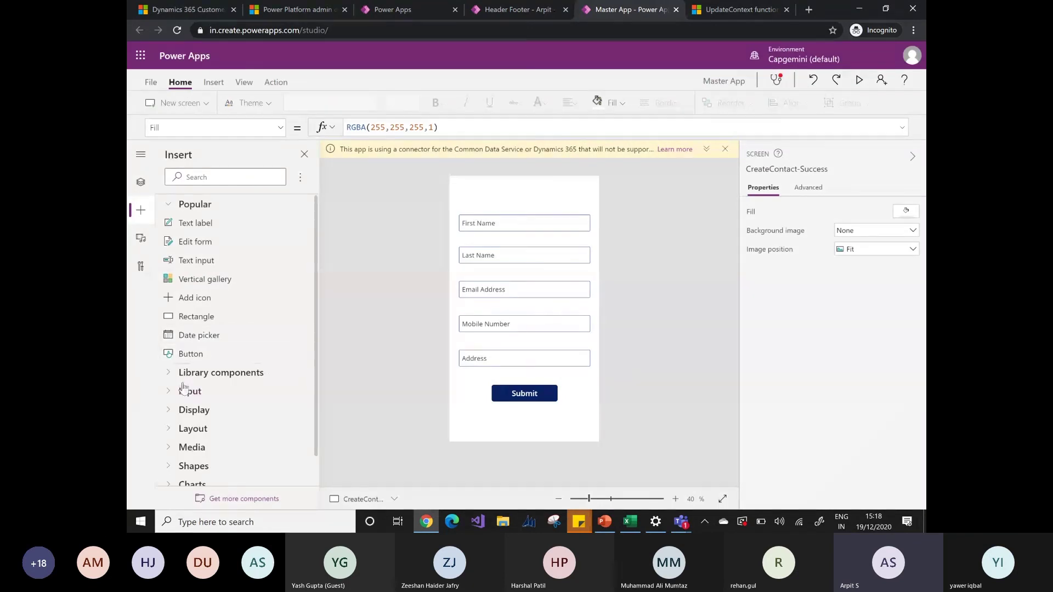
# - Add a new blank screen to Master App and insert the Header and Footer library components on it
pyautogui.click(175, 374)
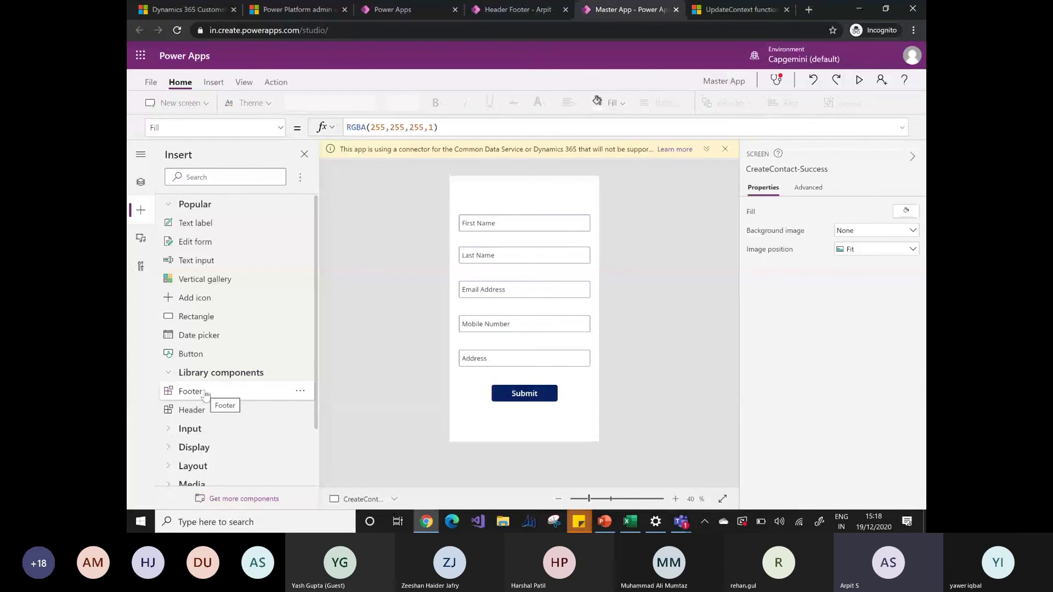
pyautogui.click(141, 184)
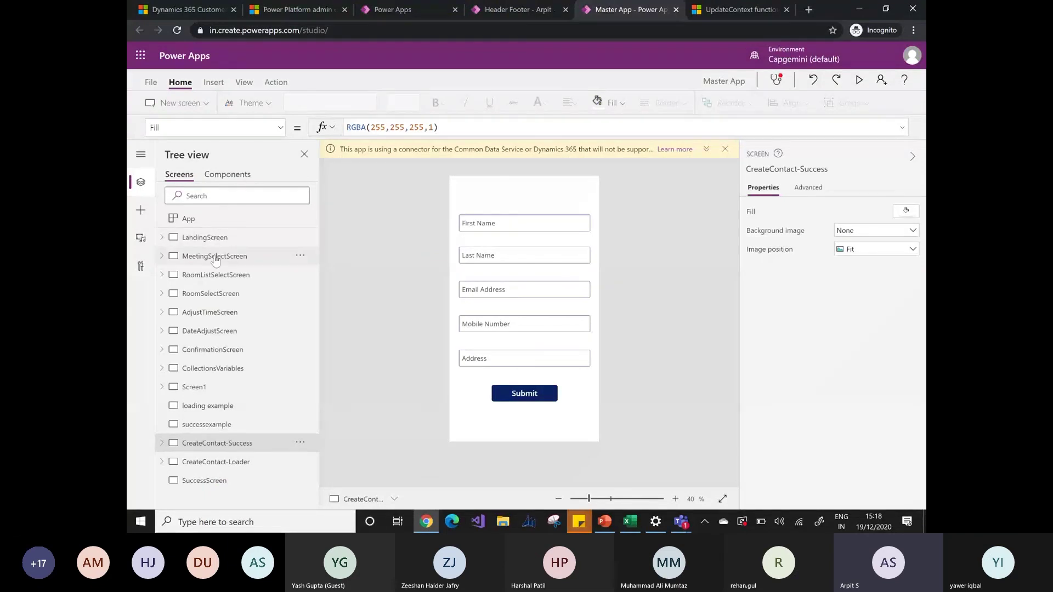
pyautogui.click(181, 103)
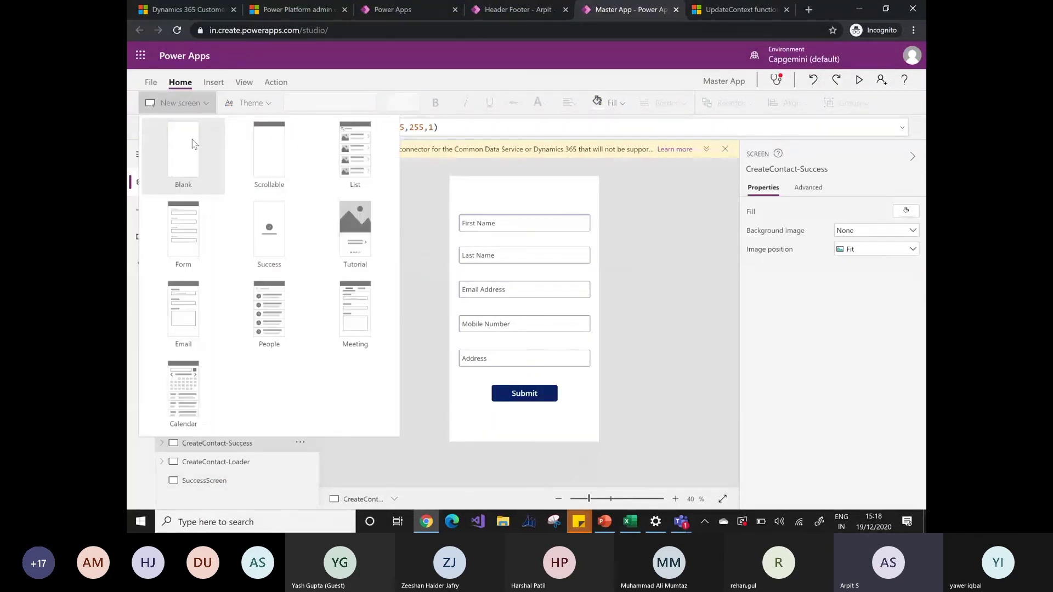
pyautogui.click(192, 143)
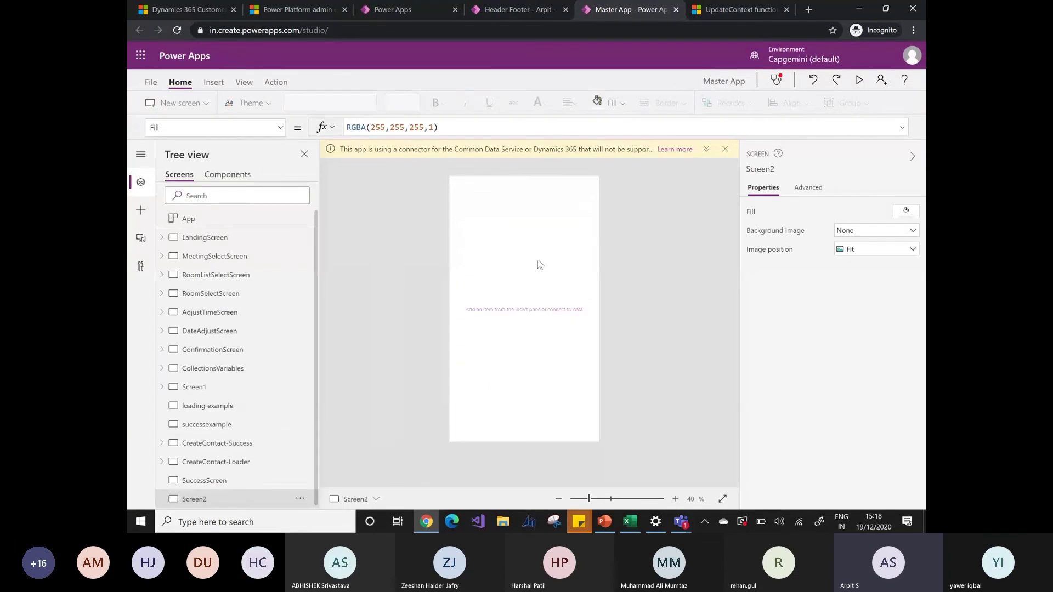
pyautogui.click(141, 215)
pyautogui.click(190, 391)
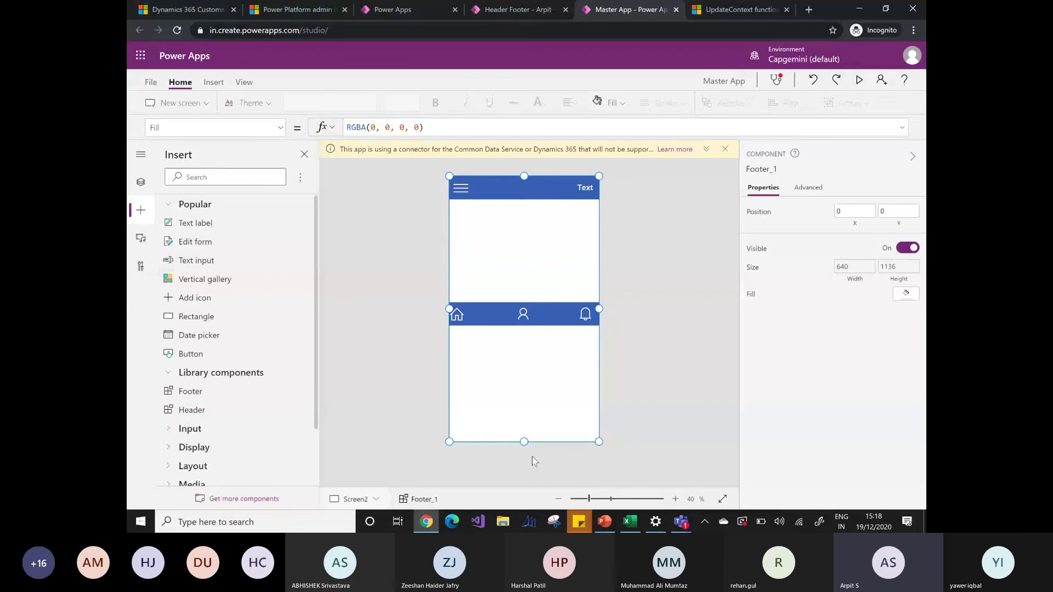
# - Shrink the Footer component on the new screen from its upper edge to height 633 at Y 502, keeping its bar at the bottom
pyautogui.click(615, 292)
pyautogui.click(536, 316)
pyautogui.click(617, 329)
pyautogui.click(614, 327)
pyautogui.moveTo(524, 176); pyautogui.dragTo(509, 291)
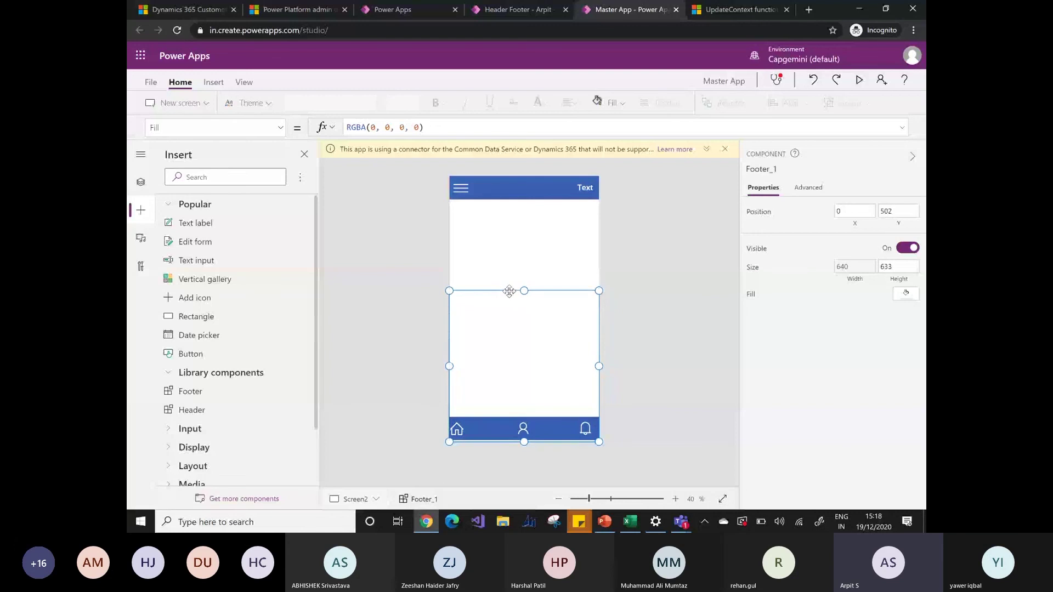
# - Set the HeaderMsg property of the Header component on Screen2 to "Power Guide"
pyautogui.click(583, 187)
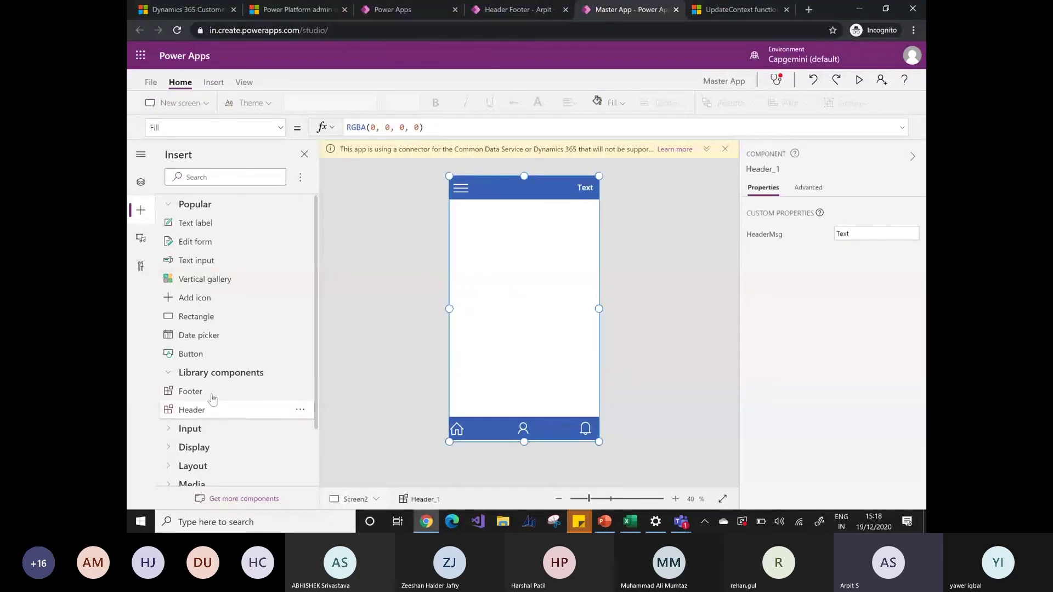
pyautogui.click(146, 185)
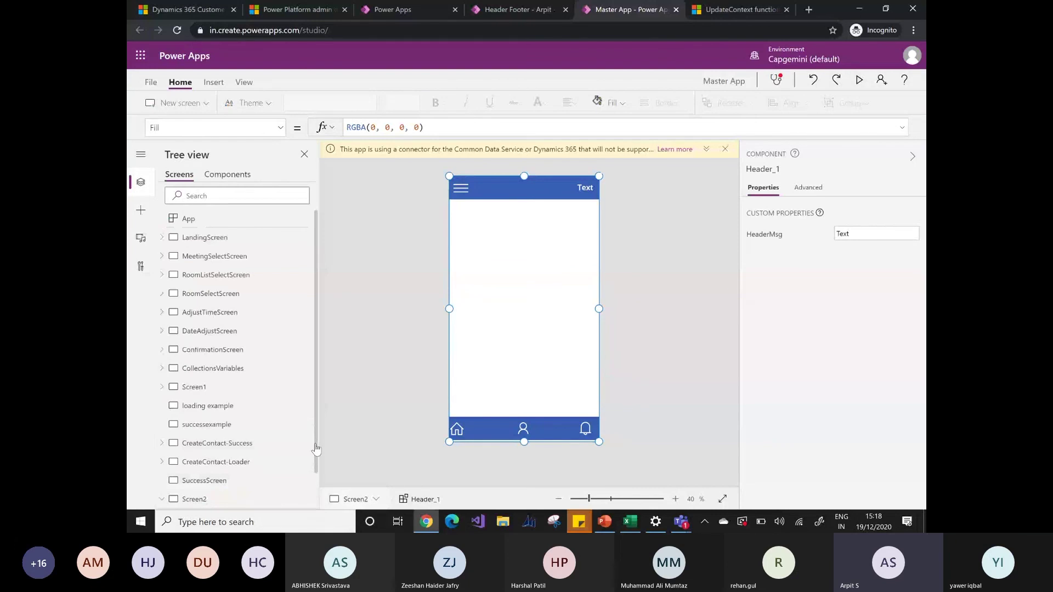
pyautogui.scroll(-1, 316, 448)
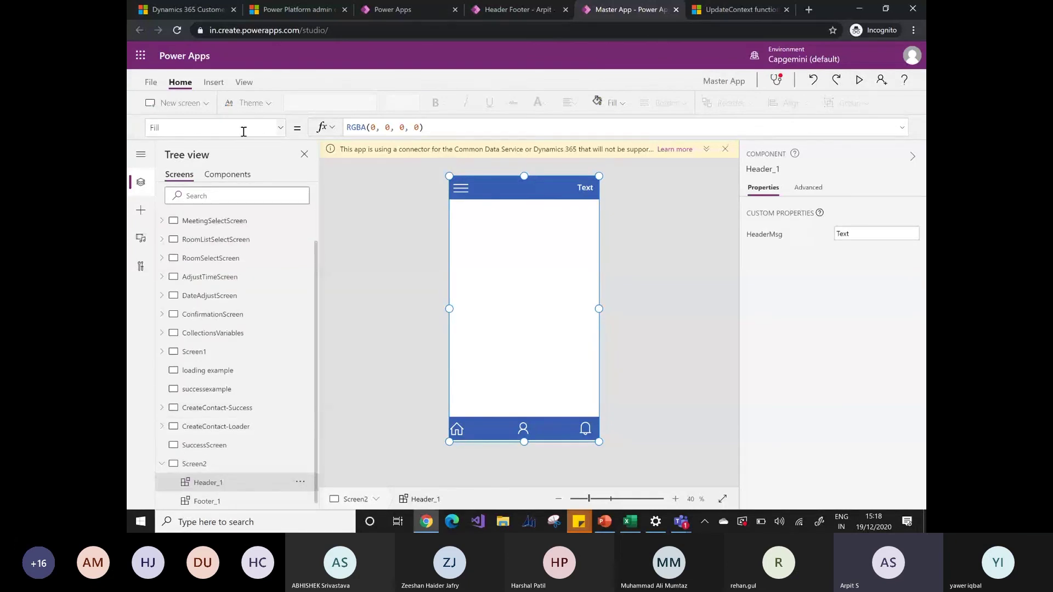
pyautogui.click(279, 132)
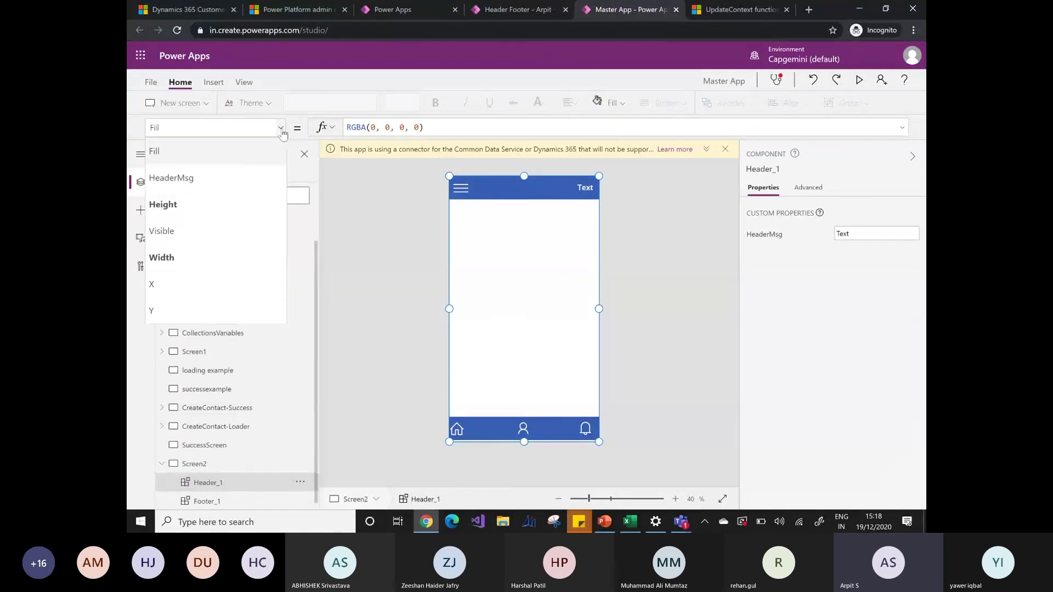
pyautogui.click(200, 180)
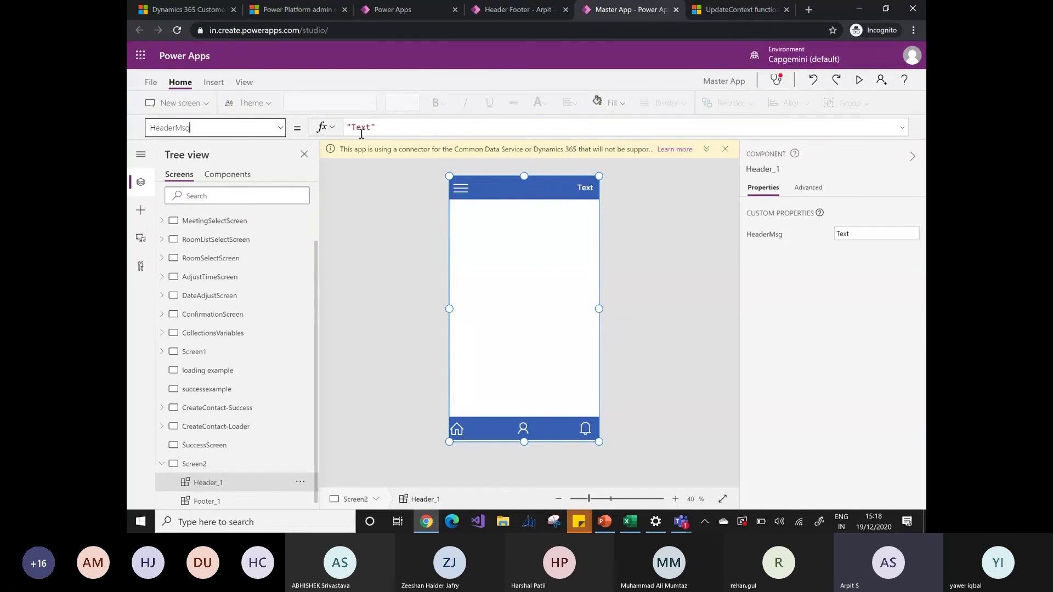
pyautogui.doubleClick(362, 127)
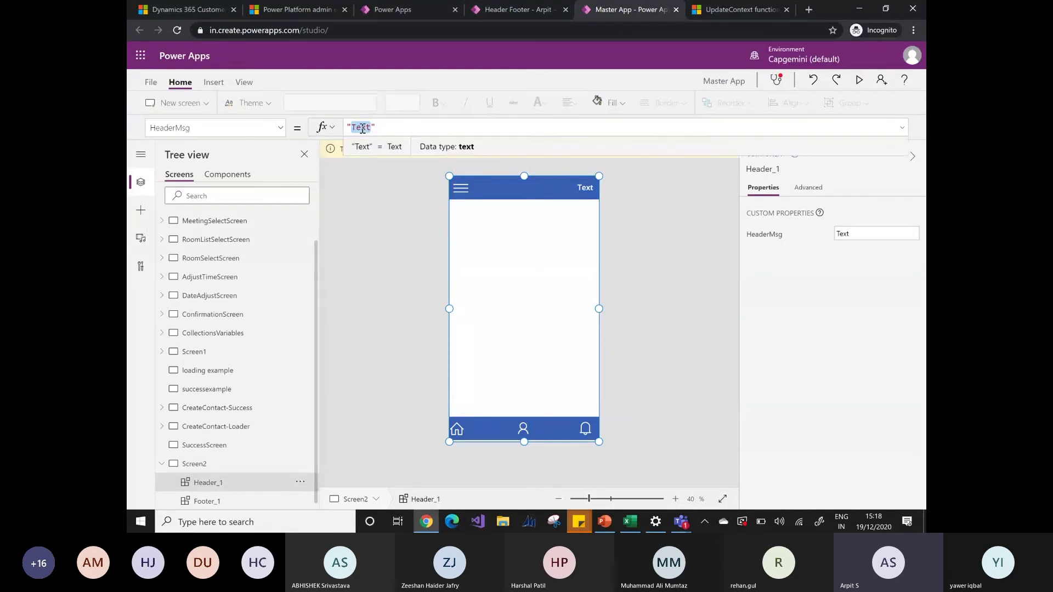
pyautogui.write('Power Guid')
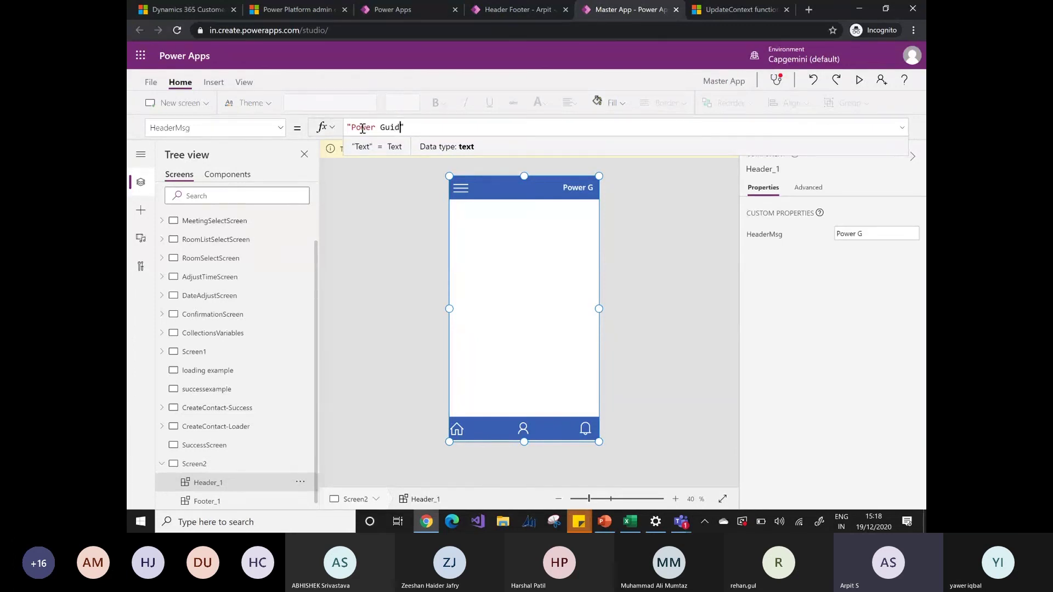
pyautogui.write('e')
pyautogui.click(641, 224)
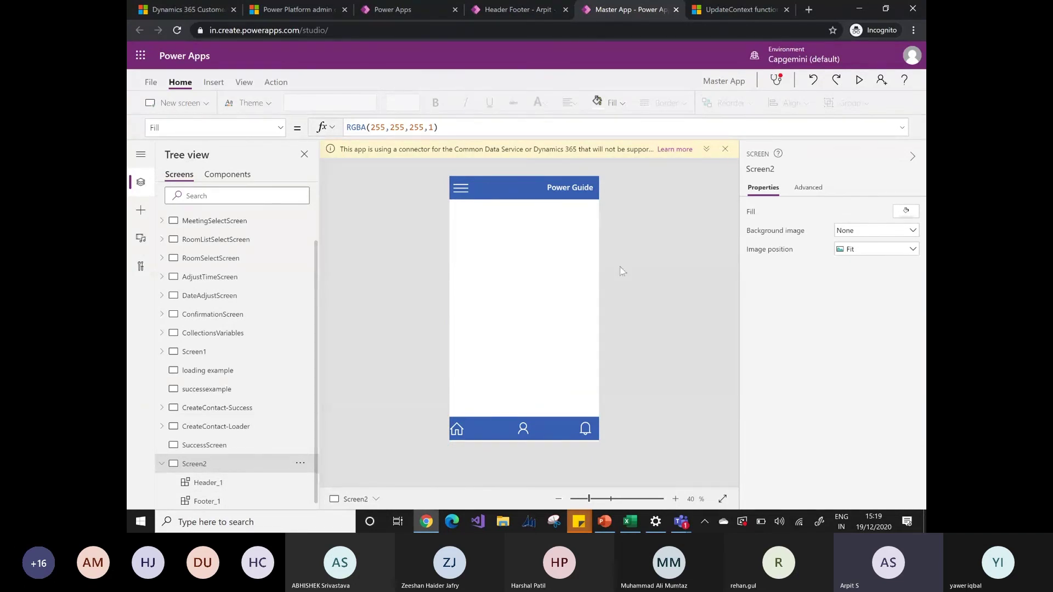
pyautogui.click(522, 5)
pyautogui.click(417, 12)
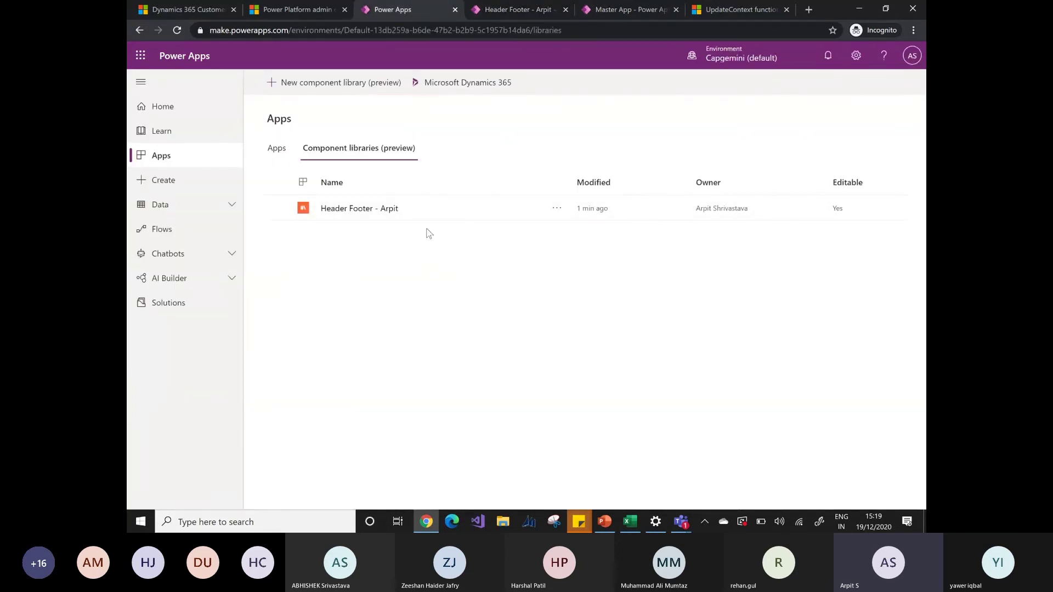
pyautogui.click(516, 12)
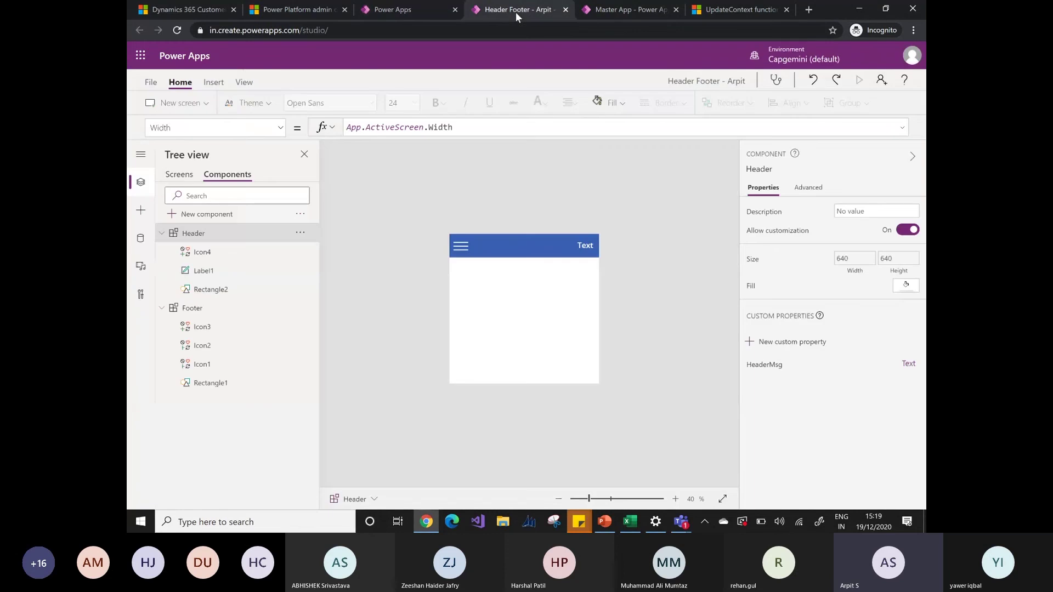
pyautogui.click(623, 12)
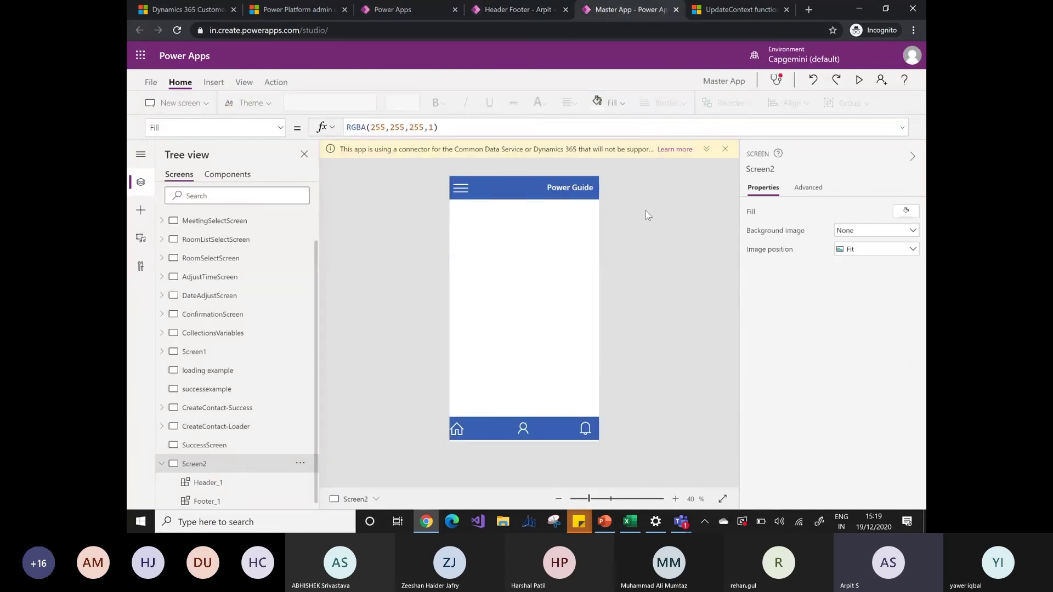
pyautogui.click(383, 12)
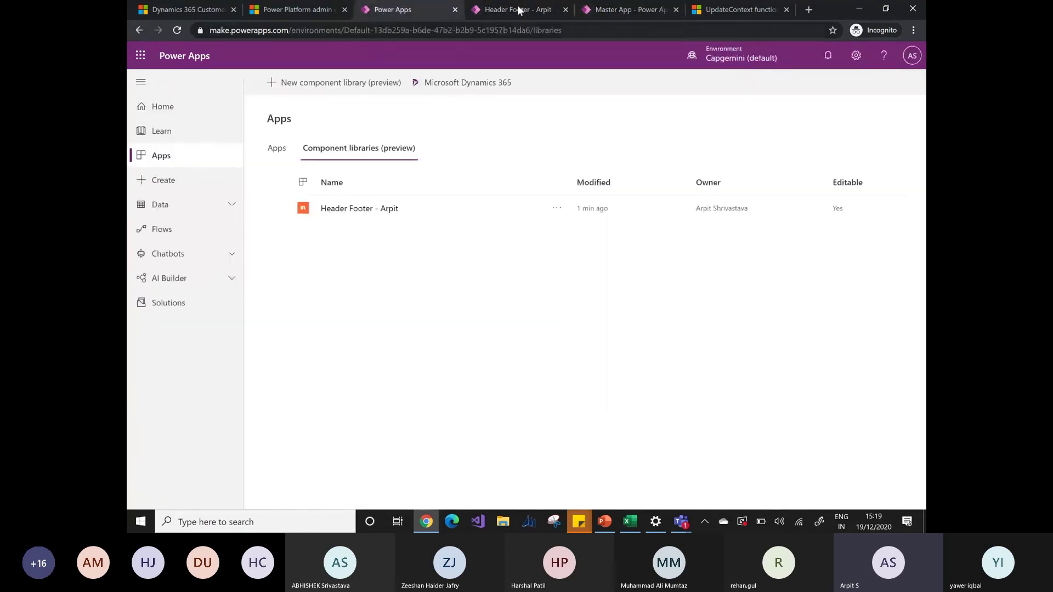
# - Switch to the Header Footer component library and change the Header's hamburger icon to Add
pyautogui.click(518, 9)
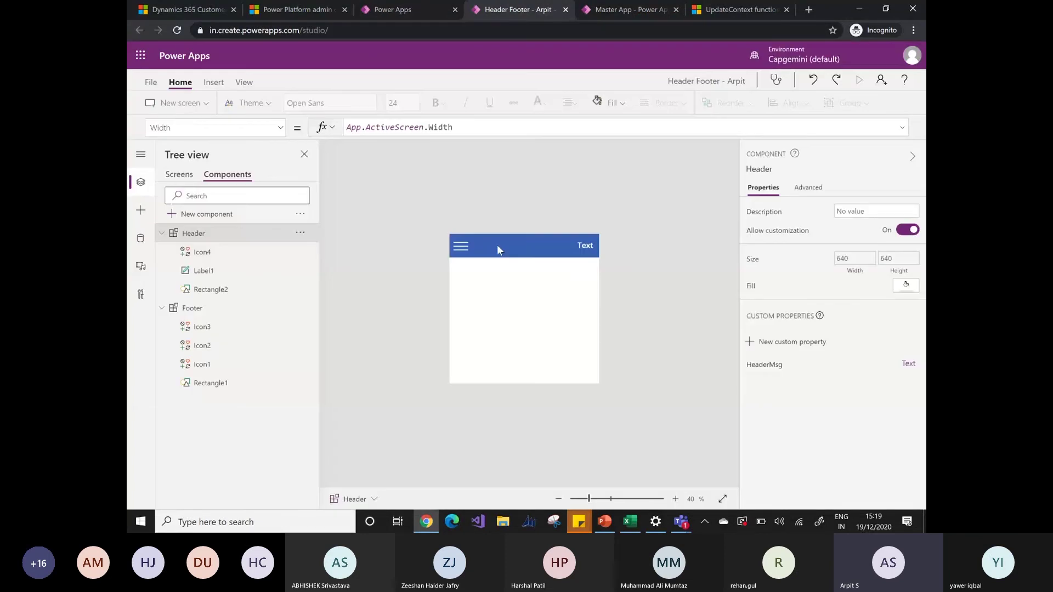
pyautogui.click(497, 244)
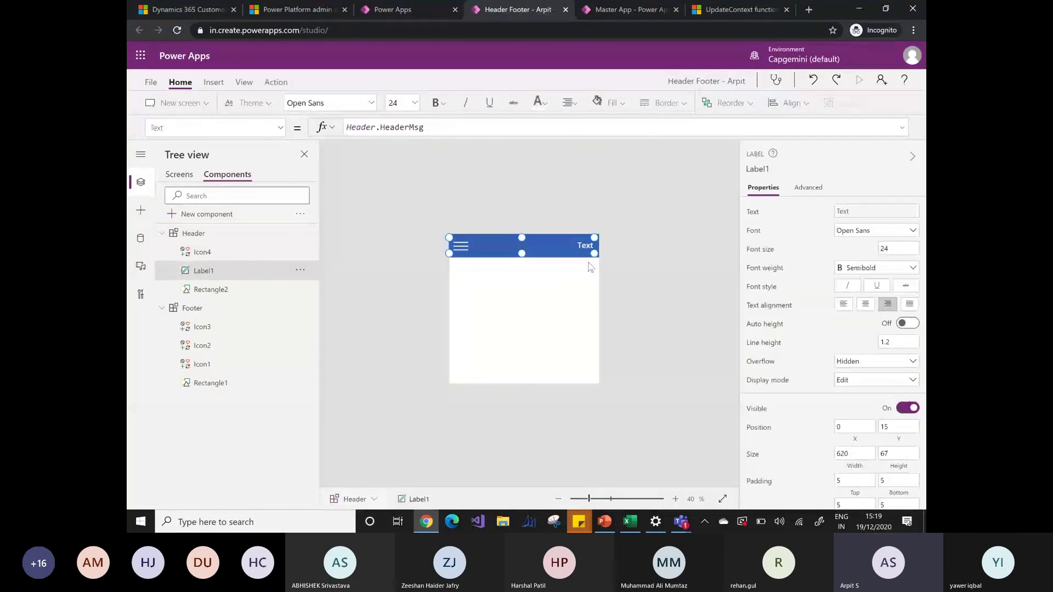
pyautogui.click(219, 236)
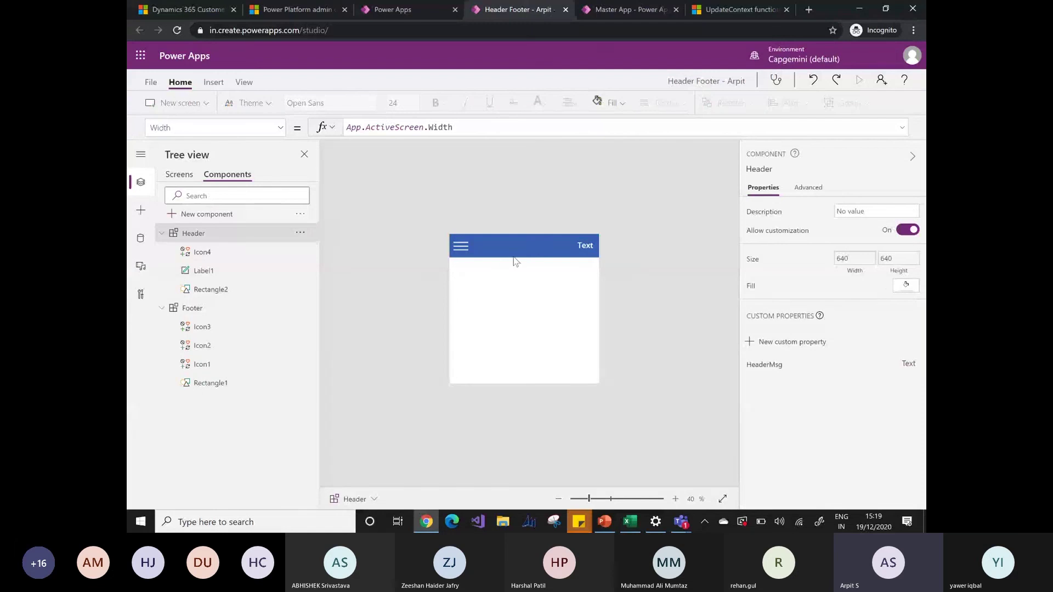
pyautogui.click(461, 246)
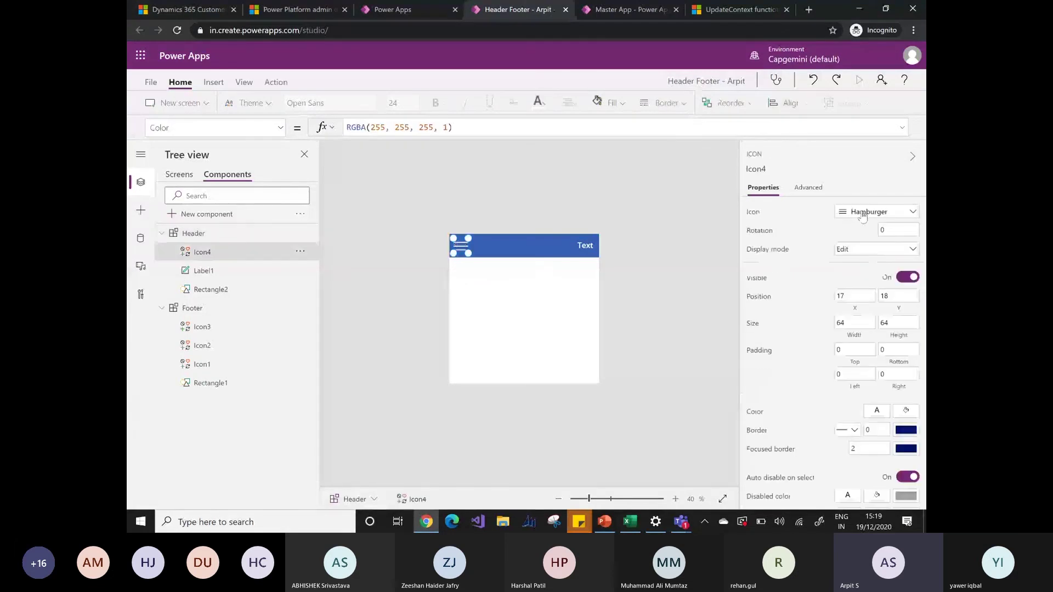
pyautogui.click(877, 211)
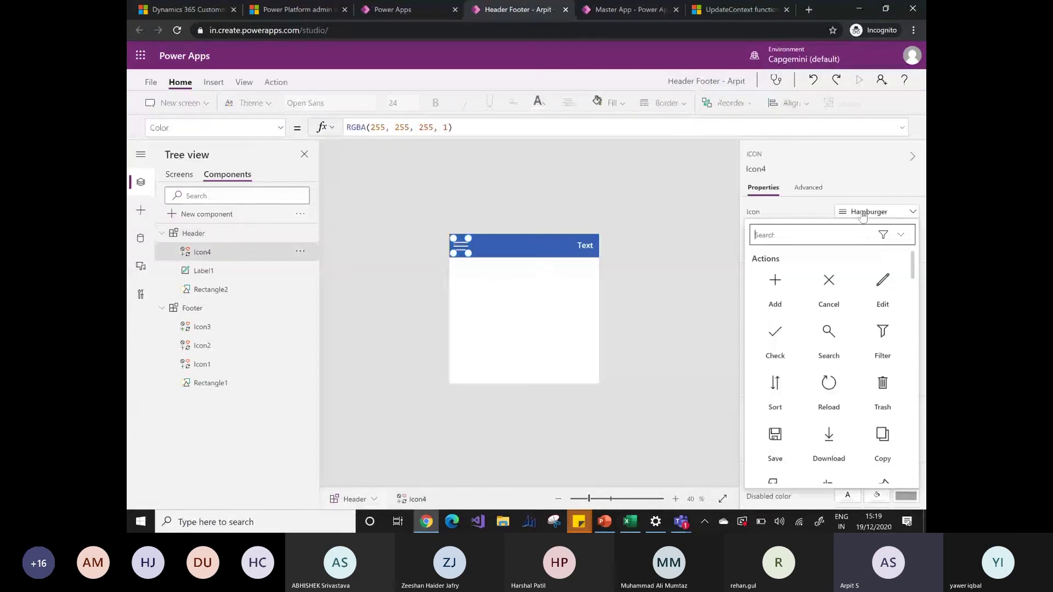
pyautogui.click(774, 288)
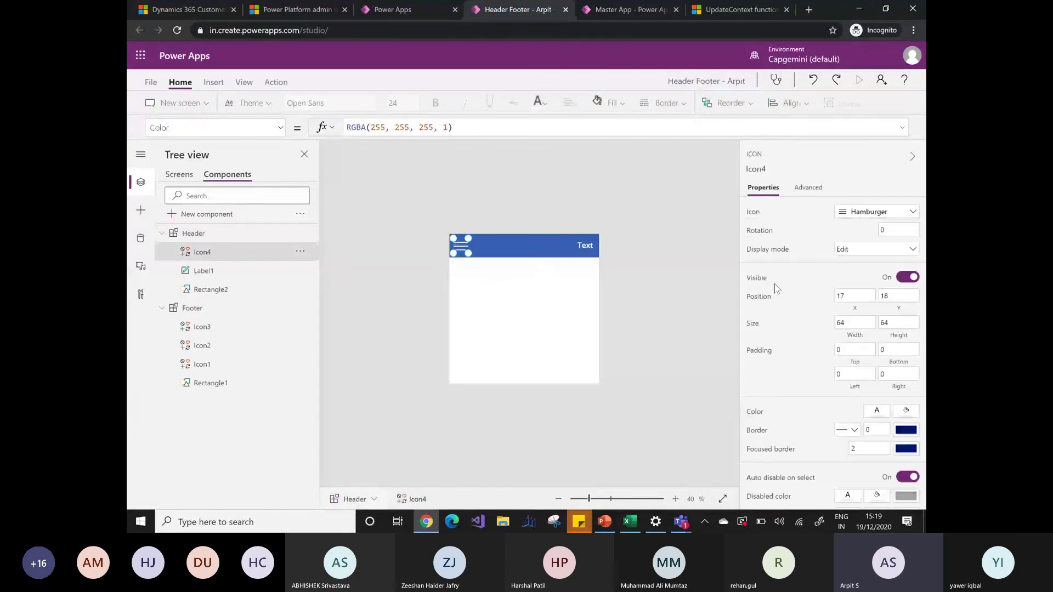
# - Save the Header Footer component library and publish this version
pyautogui.click(152, 83)
pyautogui.click(266, 256)
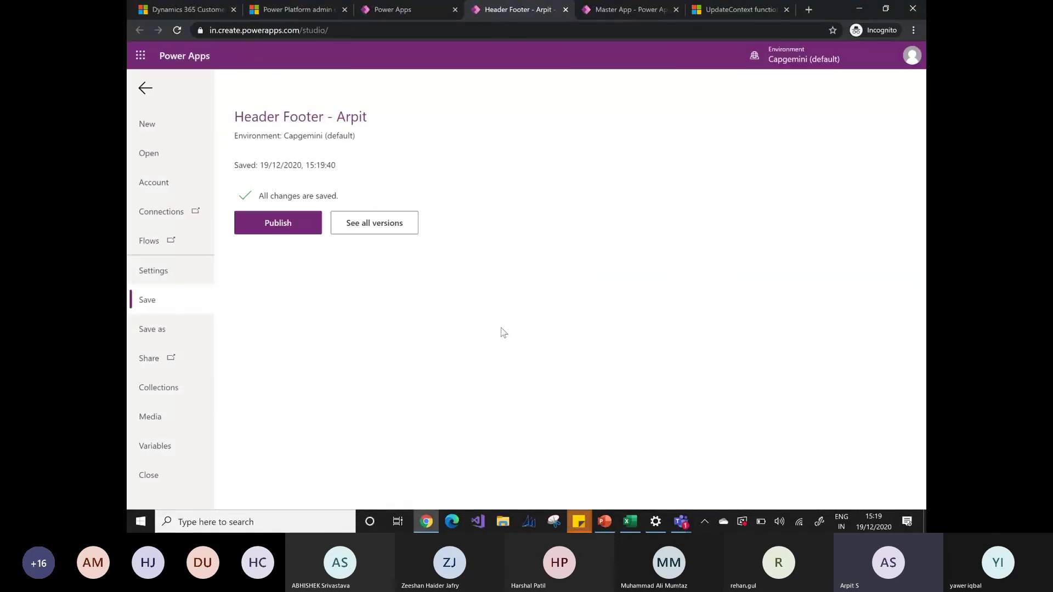
pyautogui.click(278, 227)
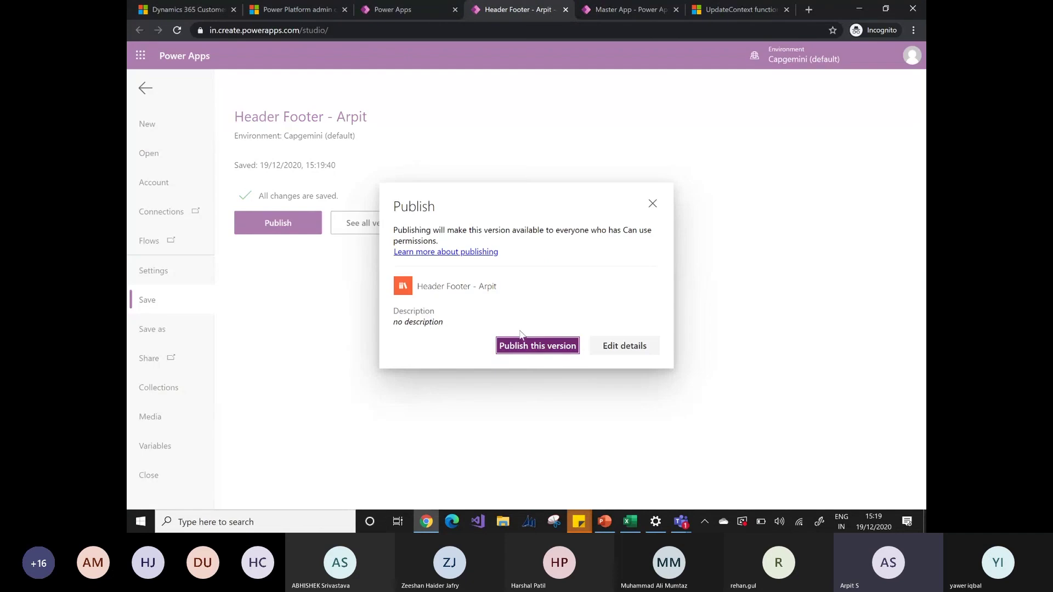
pyautogui.click(520, 356)
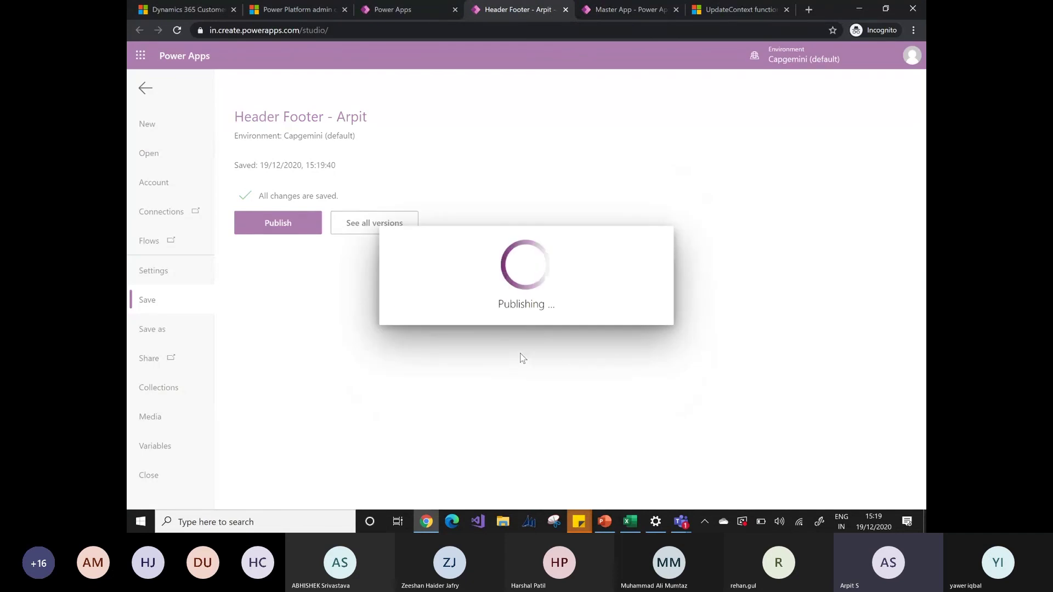
# - Switch to Master App, save it without a version note and publish this version
pyautogui.click(629, 6)
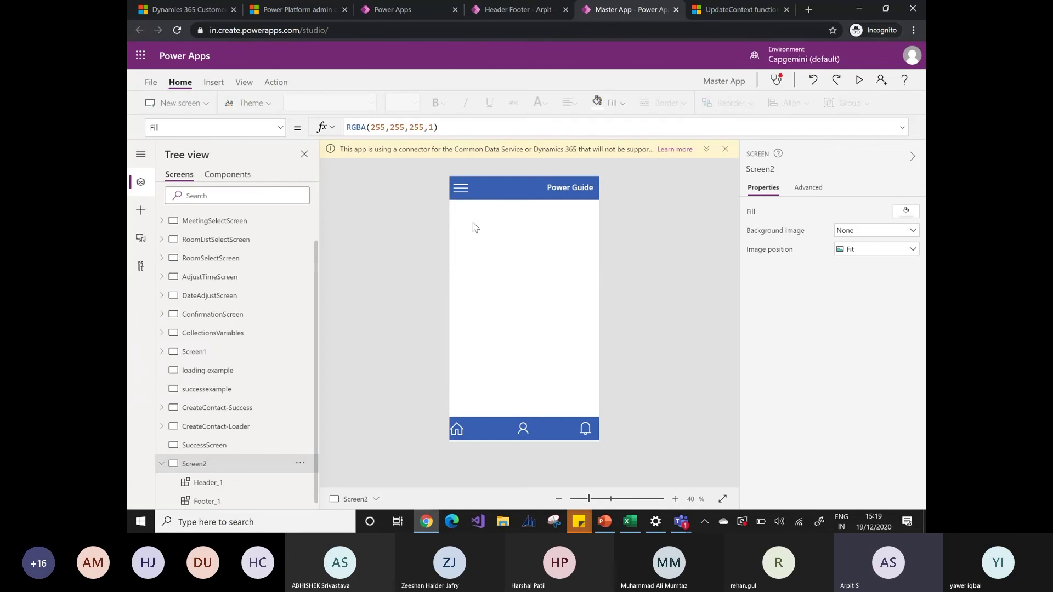
pyautogui.click(150, 82)
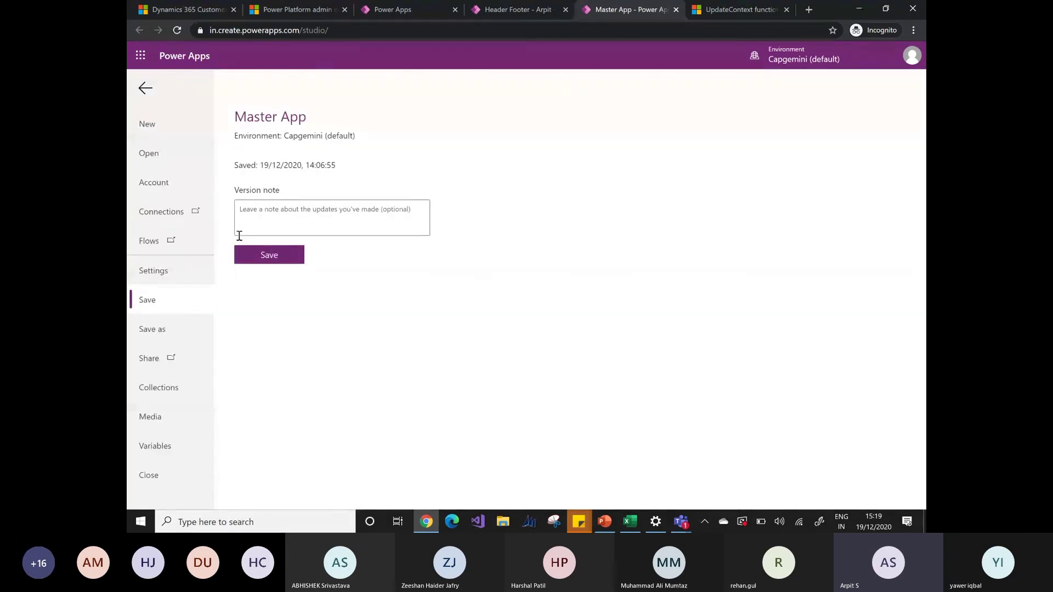
pyautogui.click(269, 256)
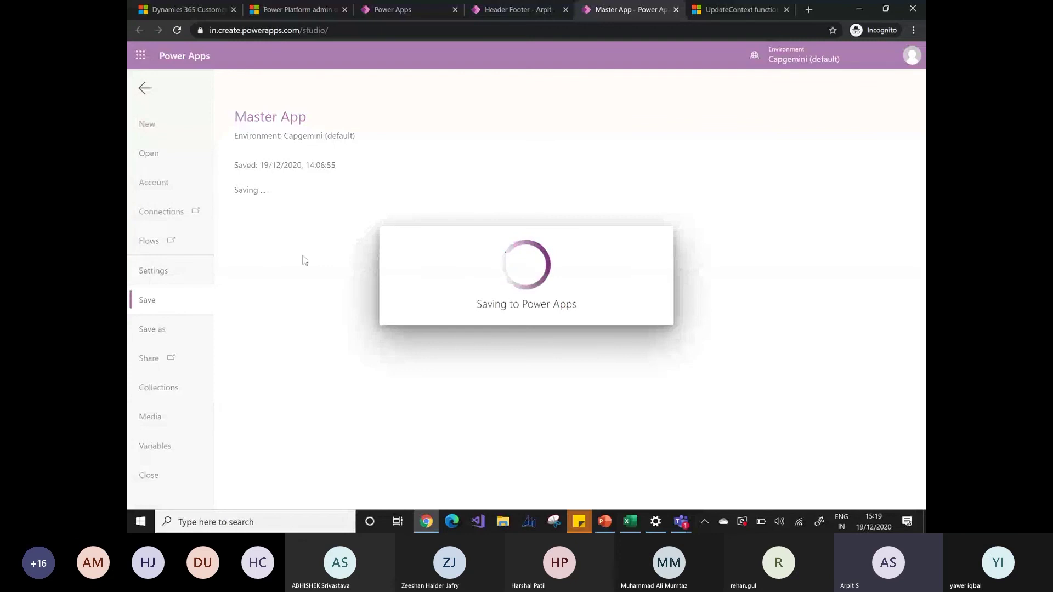
pyautogui.click(284, 226)
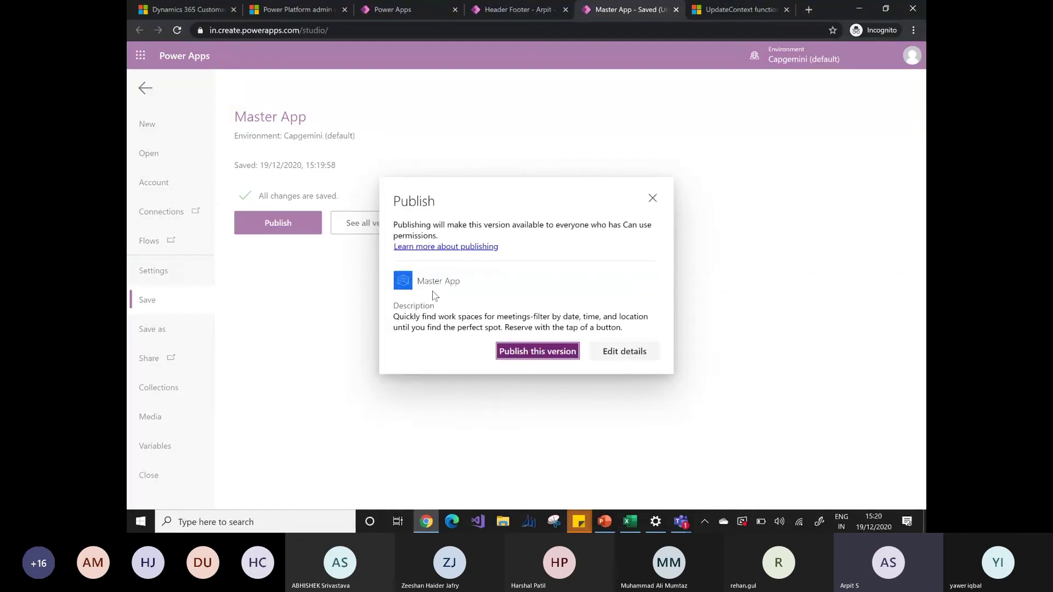
pyautogui.click(535, 350)
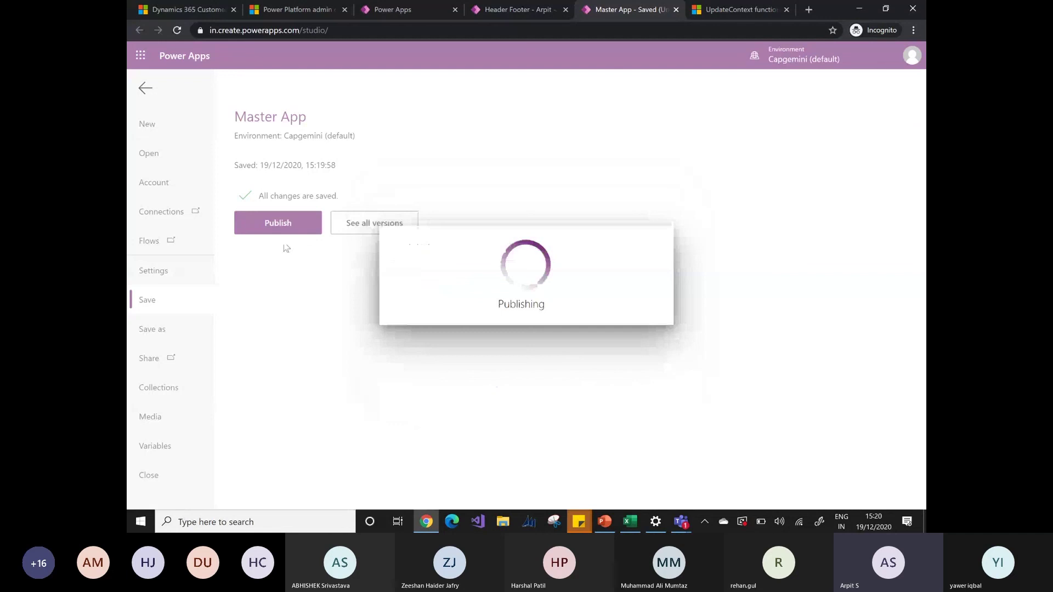
# - Reload the Master App studio page and reopen Master App, declining its Office 365 connection permissions
pyautogui.click(145, 90)
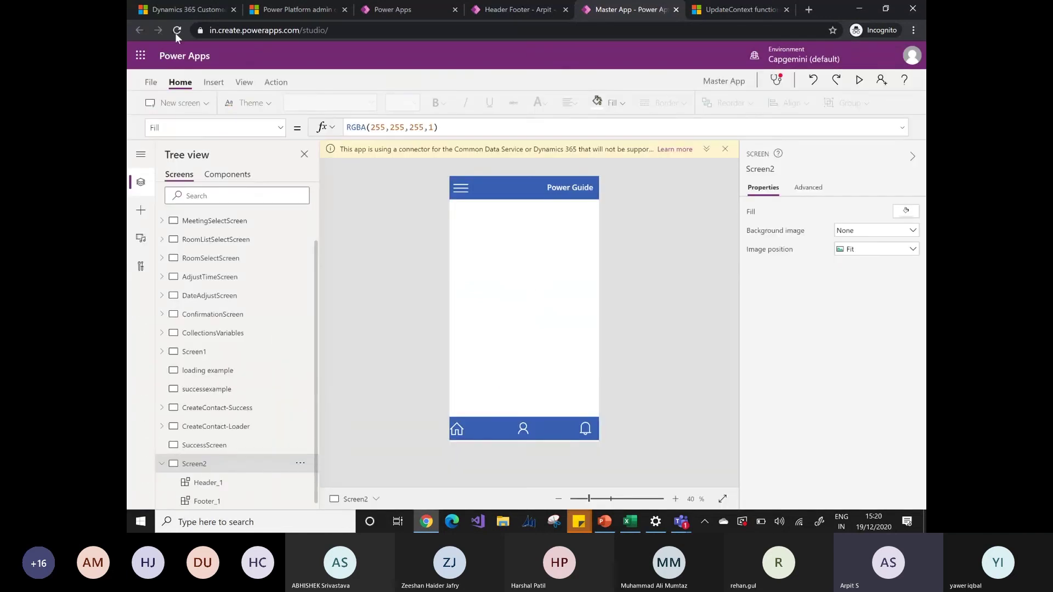
pyautogui.click(176, 31)
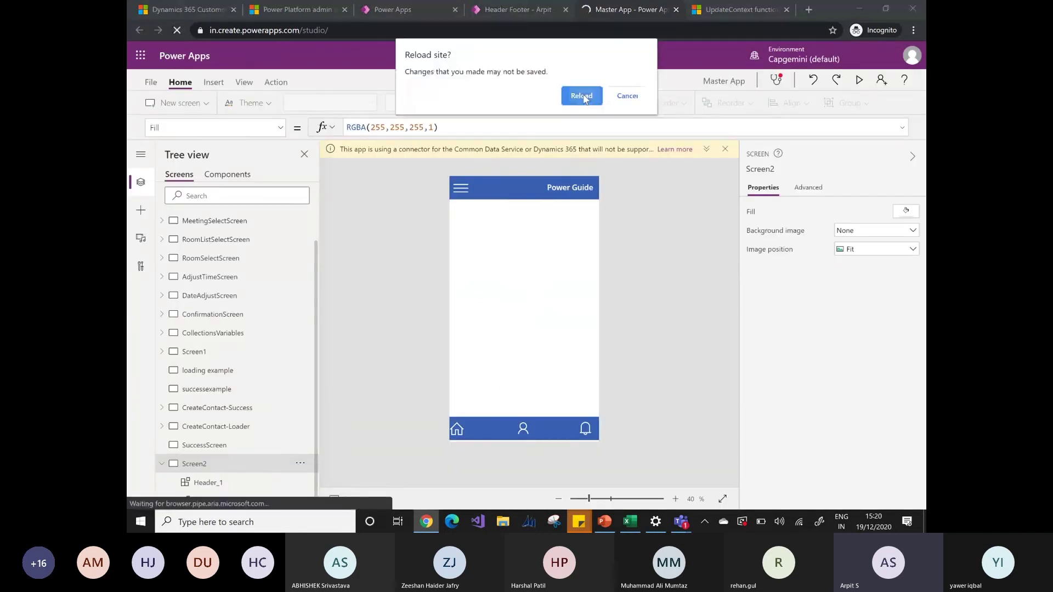
pyautogui.click(583, 99)
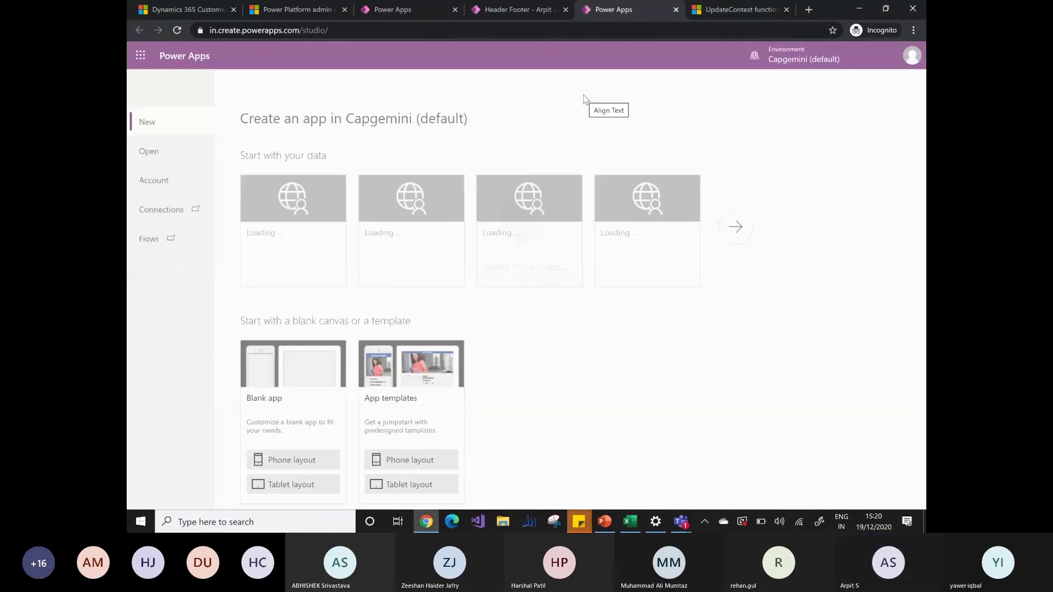
pyautogui.click(159, 150)
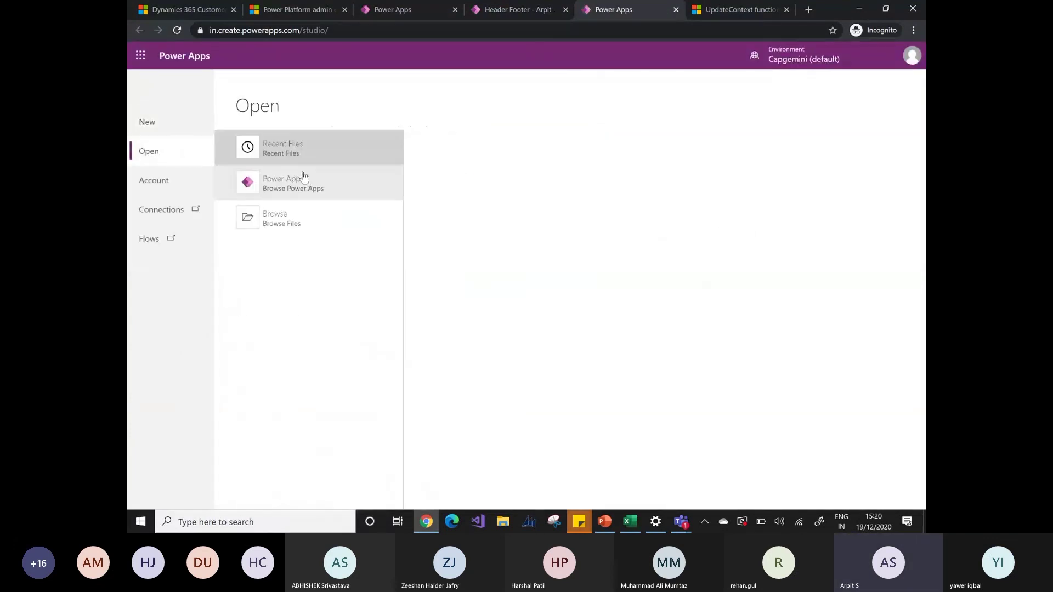
pyautogui.click(523, 173)
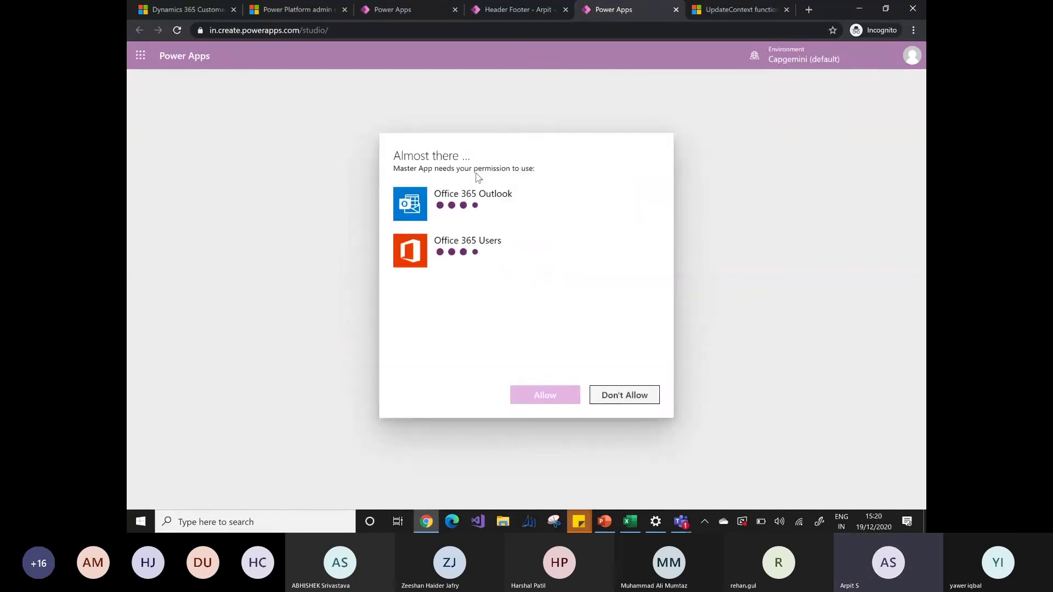
pyautogui.click(624, 394)
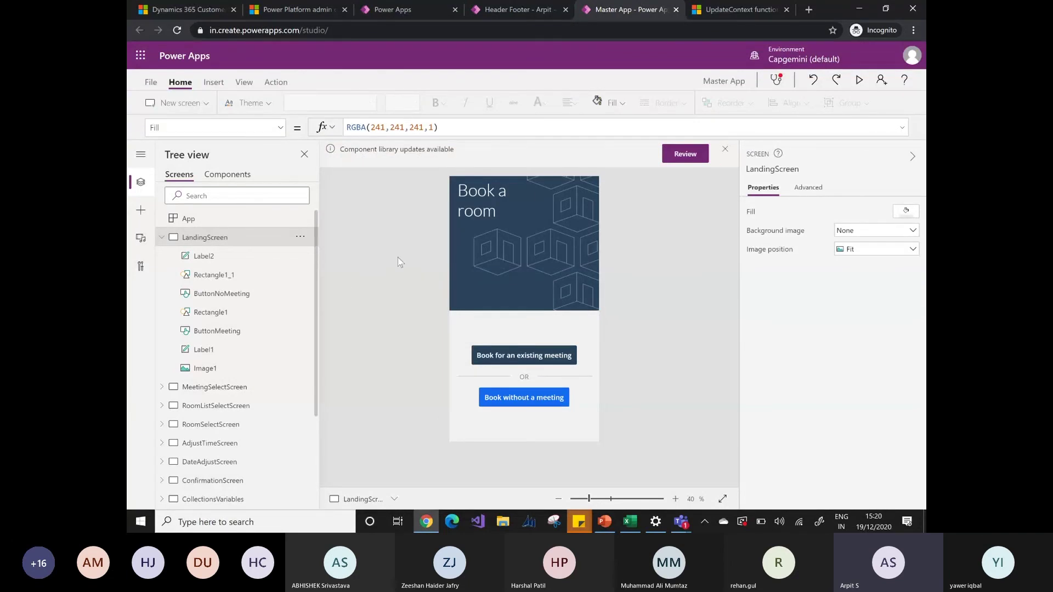
# - Review the component library updates in Master App, apply the Header Footer update and open Screen2
pyautogui.click(678, 156)
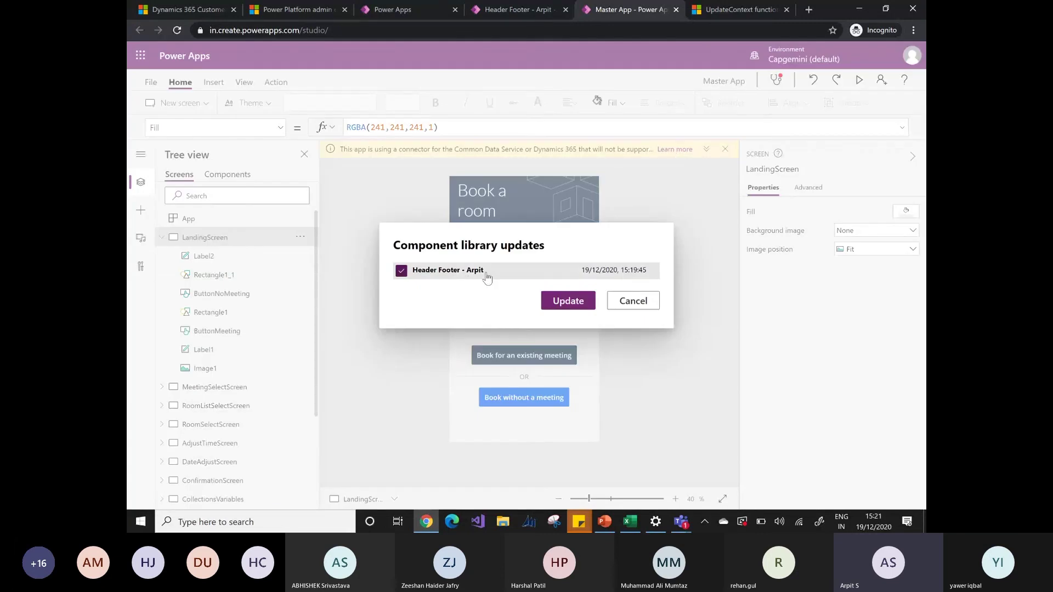
pyautogui.click(568, 303)
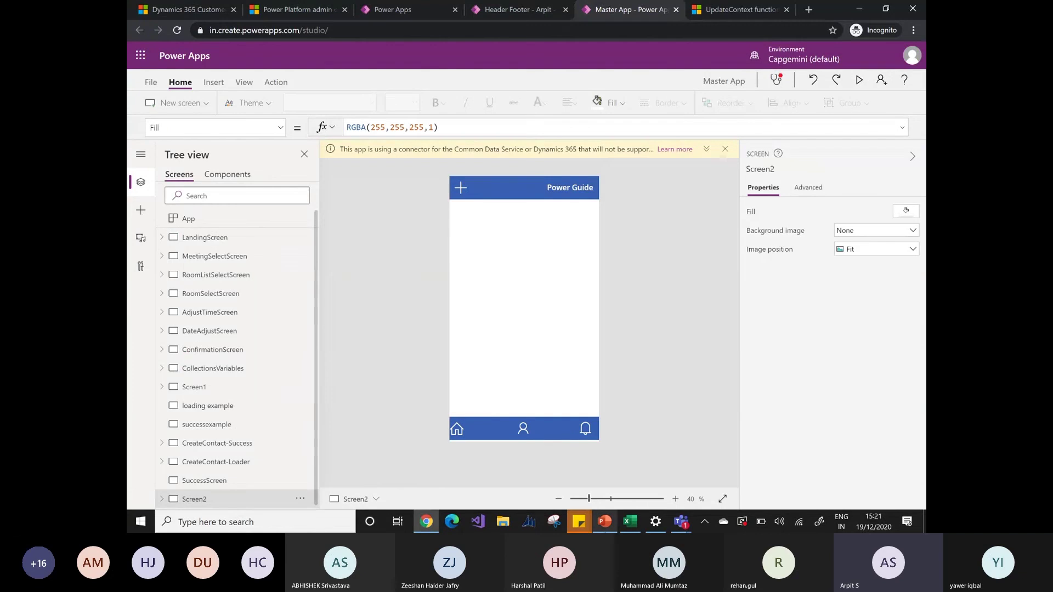
# - Switch to the PowerPoint presentation and go to slide 18
pyautogui.click(604, 527)
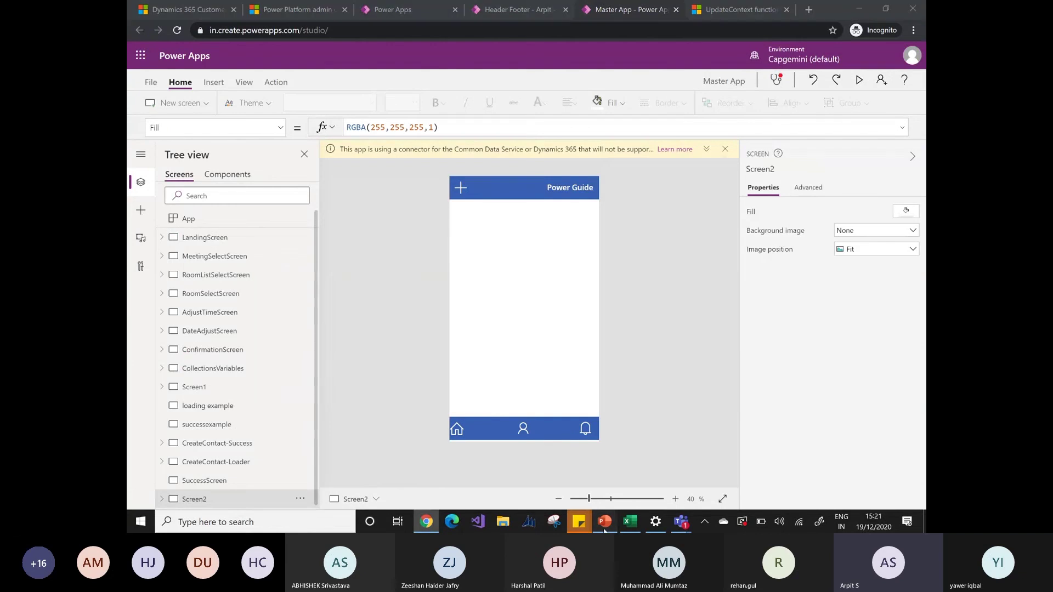
pyautogui.click(604, 528)
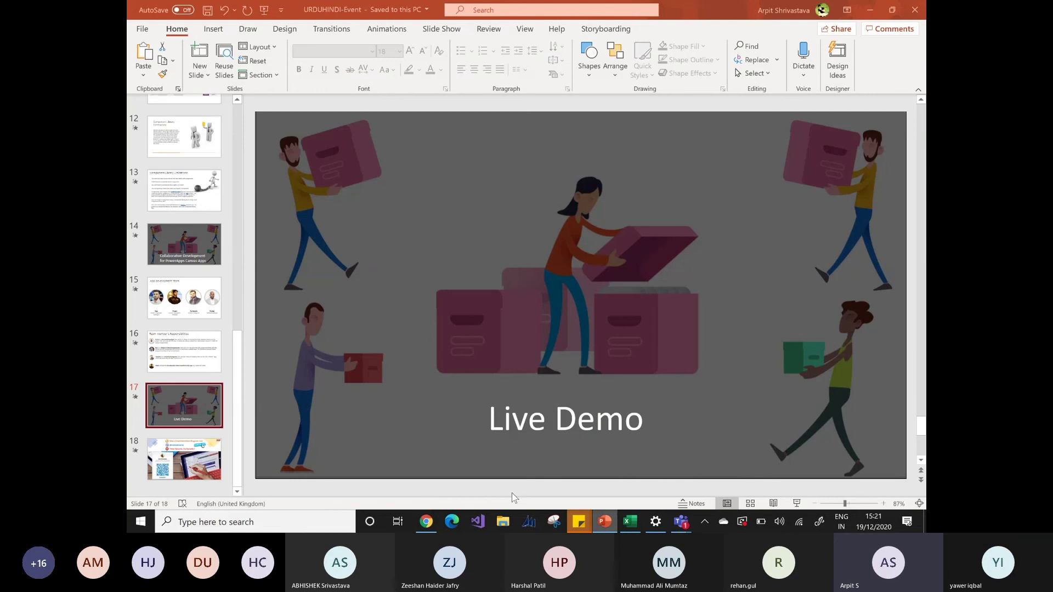
pyautogui.click(200, 447)
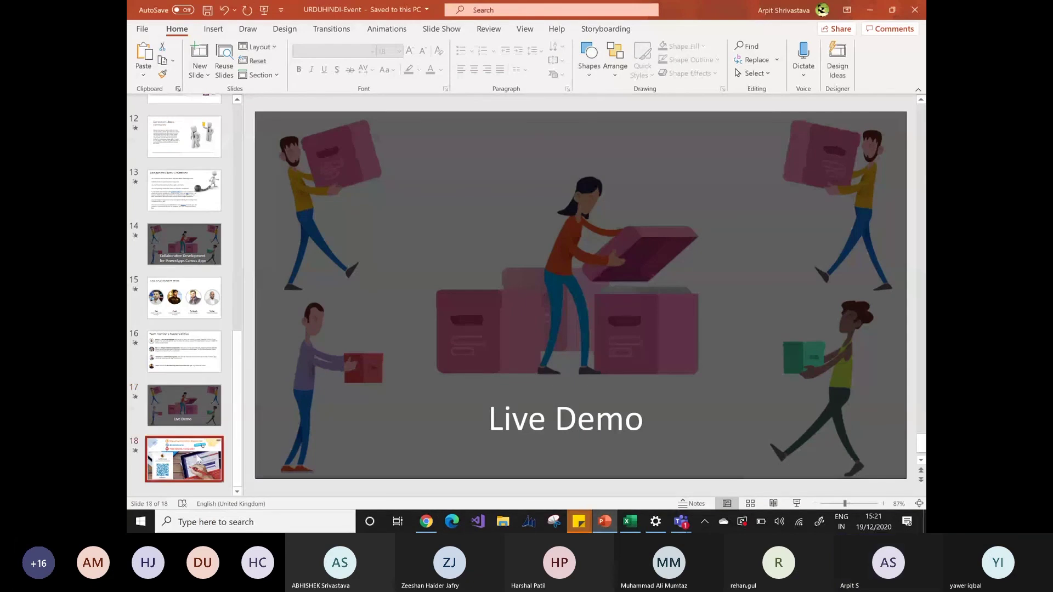